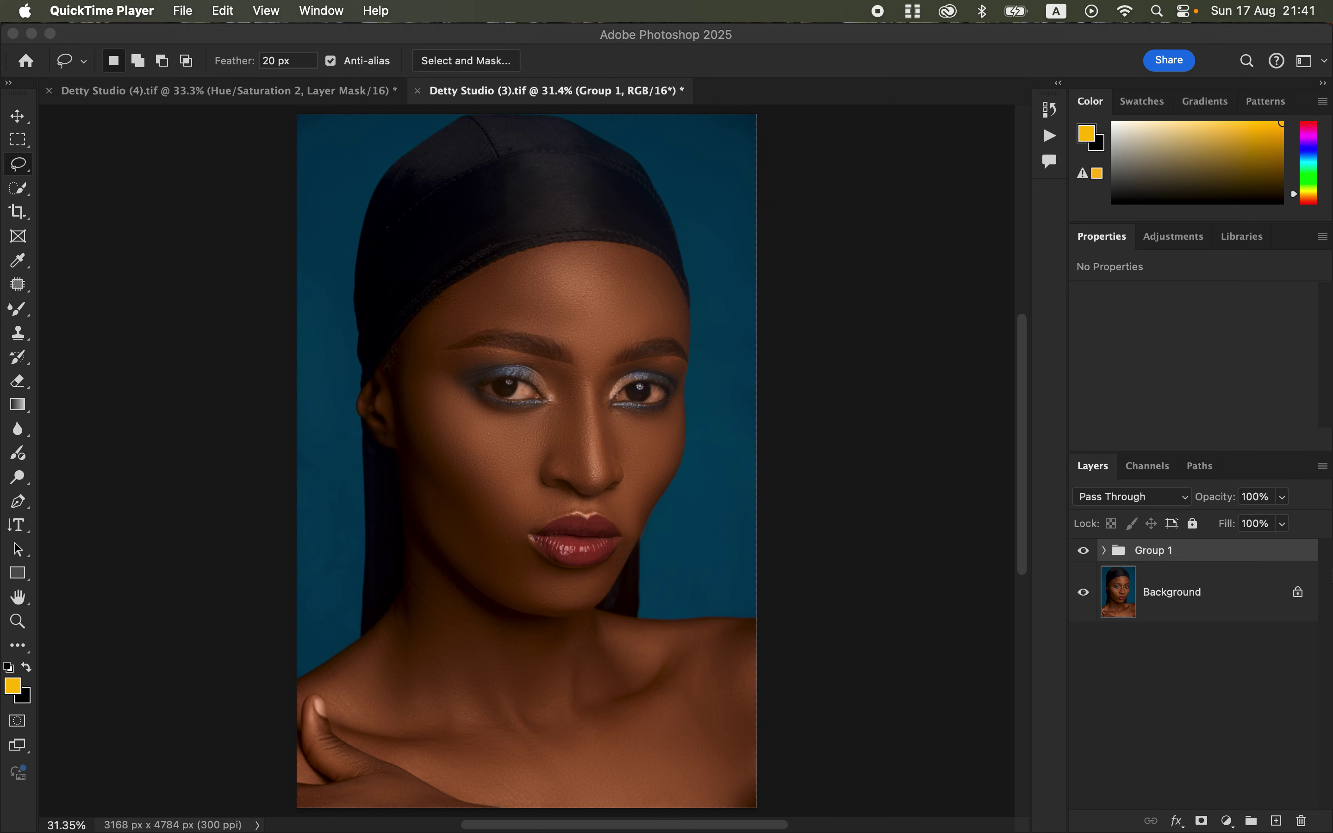
# Toggle Group 1's visibility to compare the portrait before and after the skin retouch.
pyautogui.click(1085, 552)
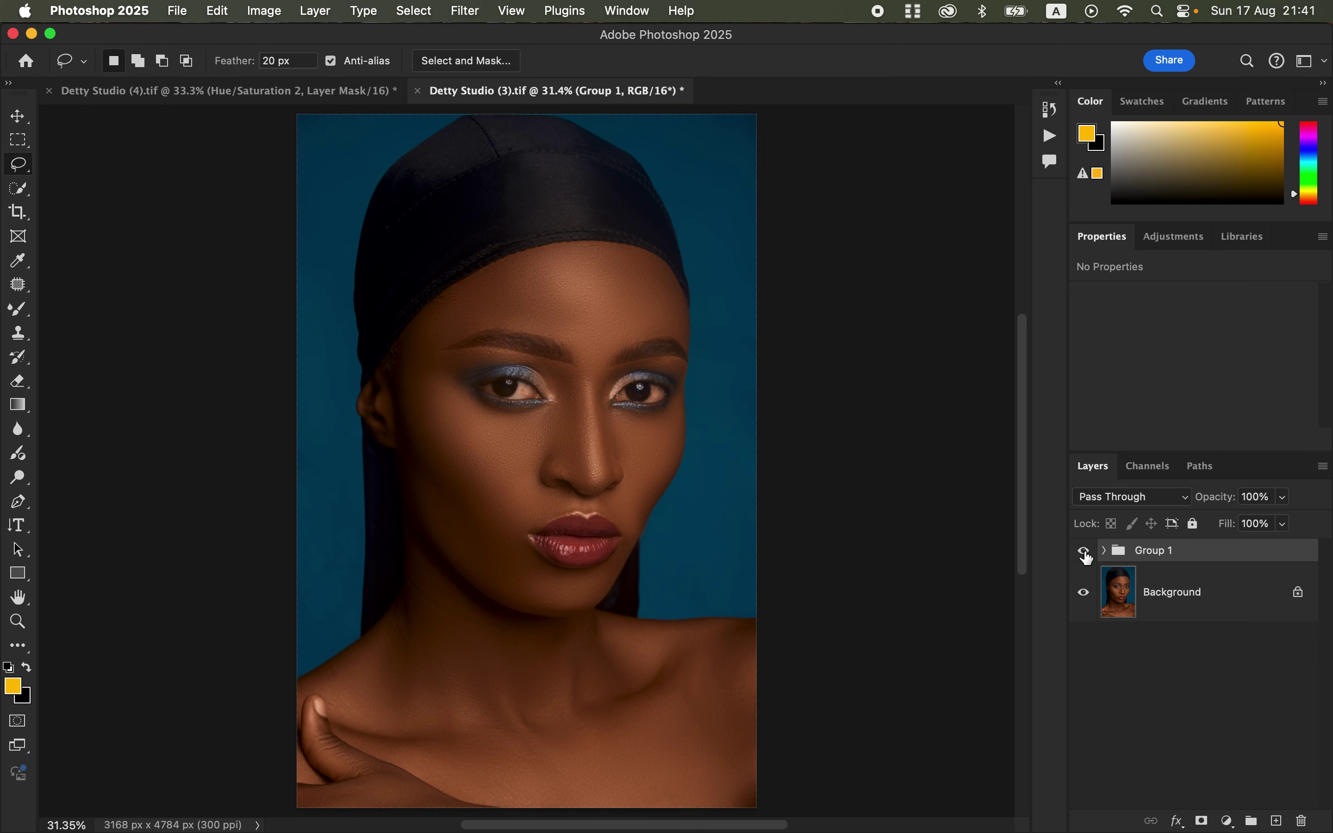
pyautogui.click(1085, 552)
pyautogui.click(1085, 552)
pyautogui.click(1086, 553)
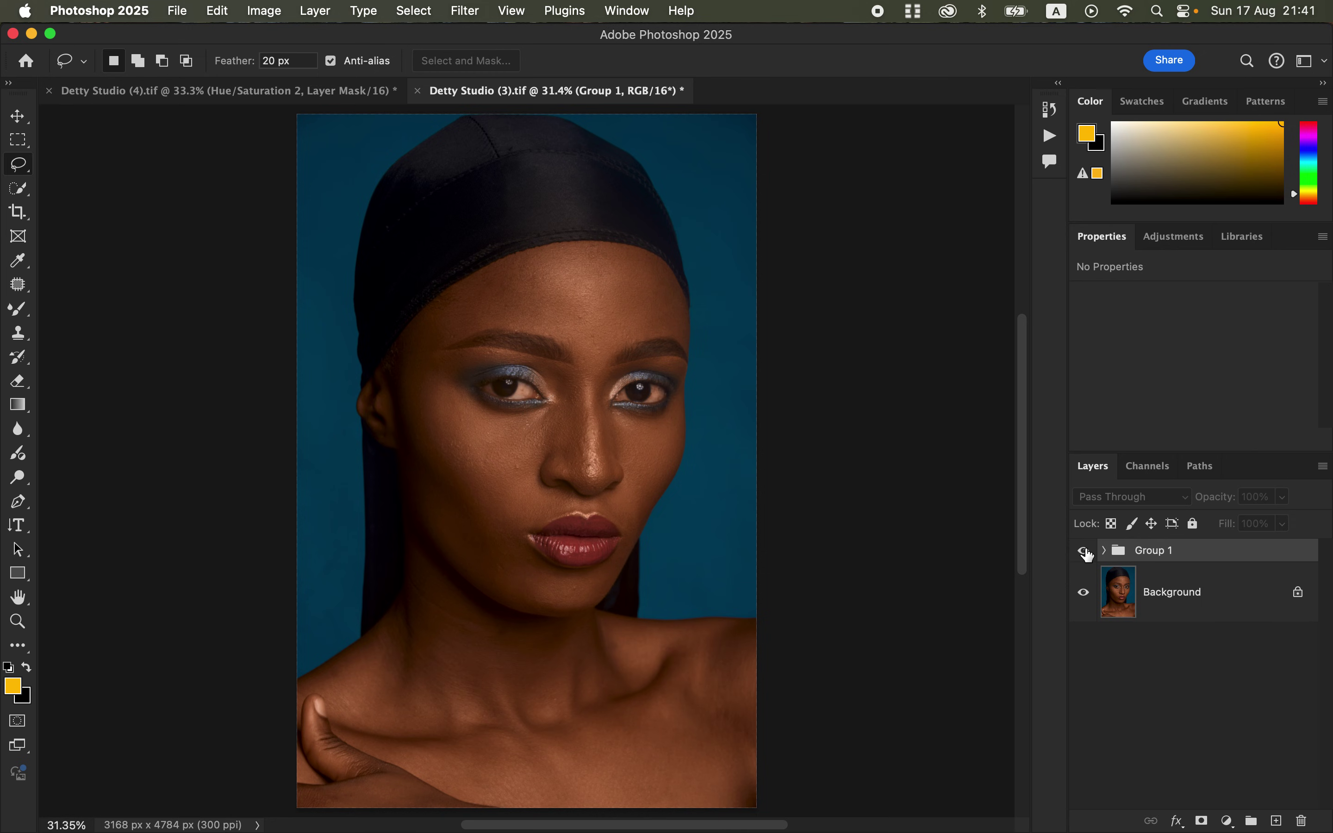
pyautogui.click(1087, 553)
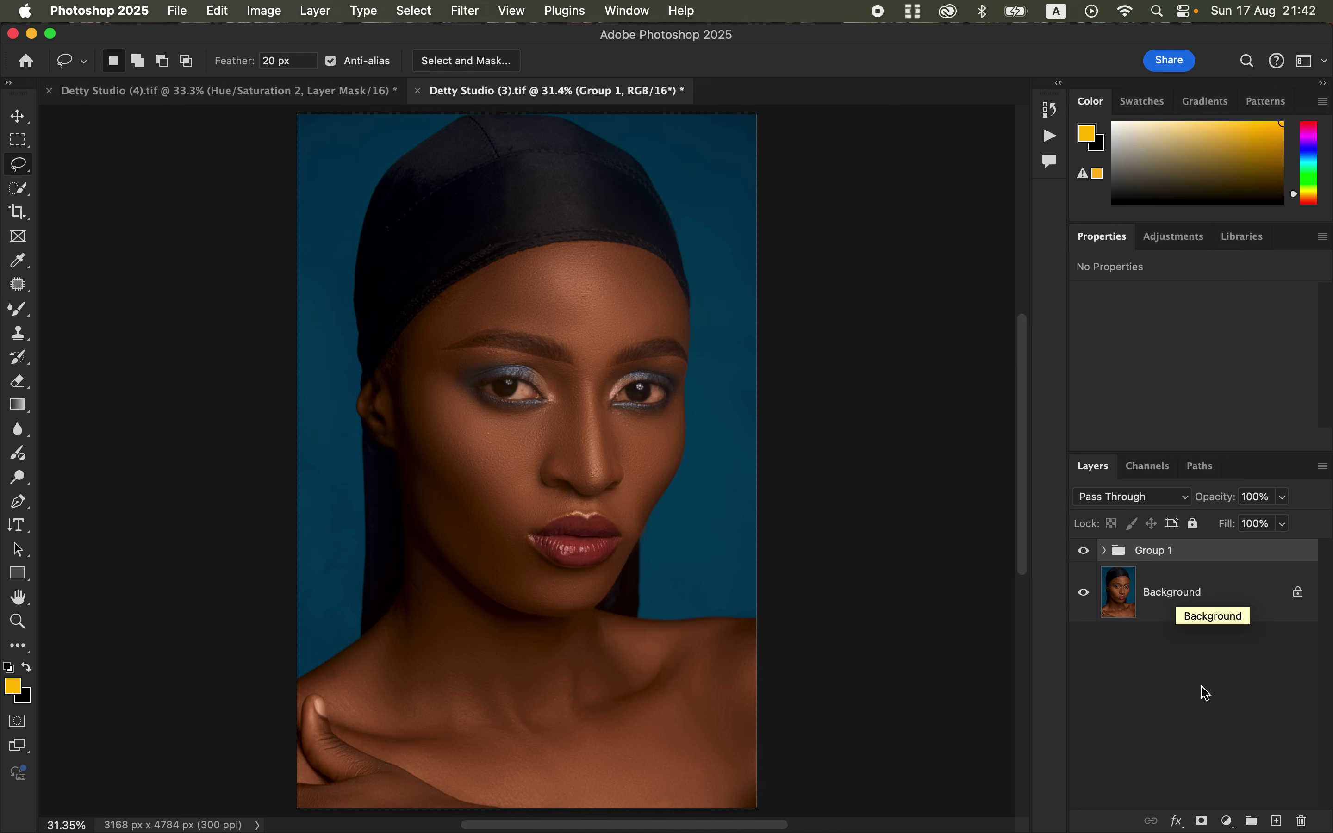
# Add a Curves adjustment layer above Group 1 and raise the midpoint of its RGB curve to brighten the portrait.
pyautogui.click(1230, 821)
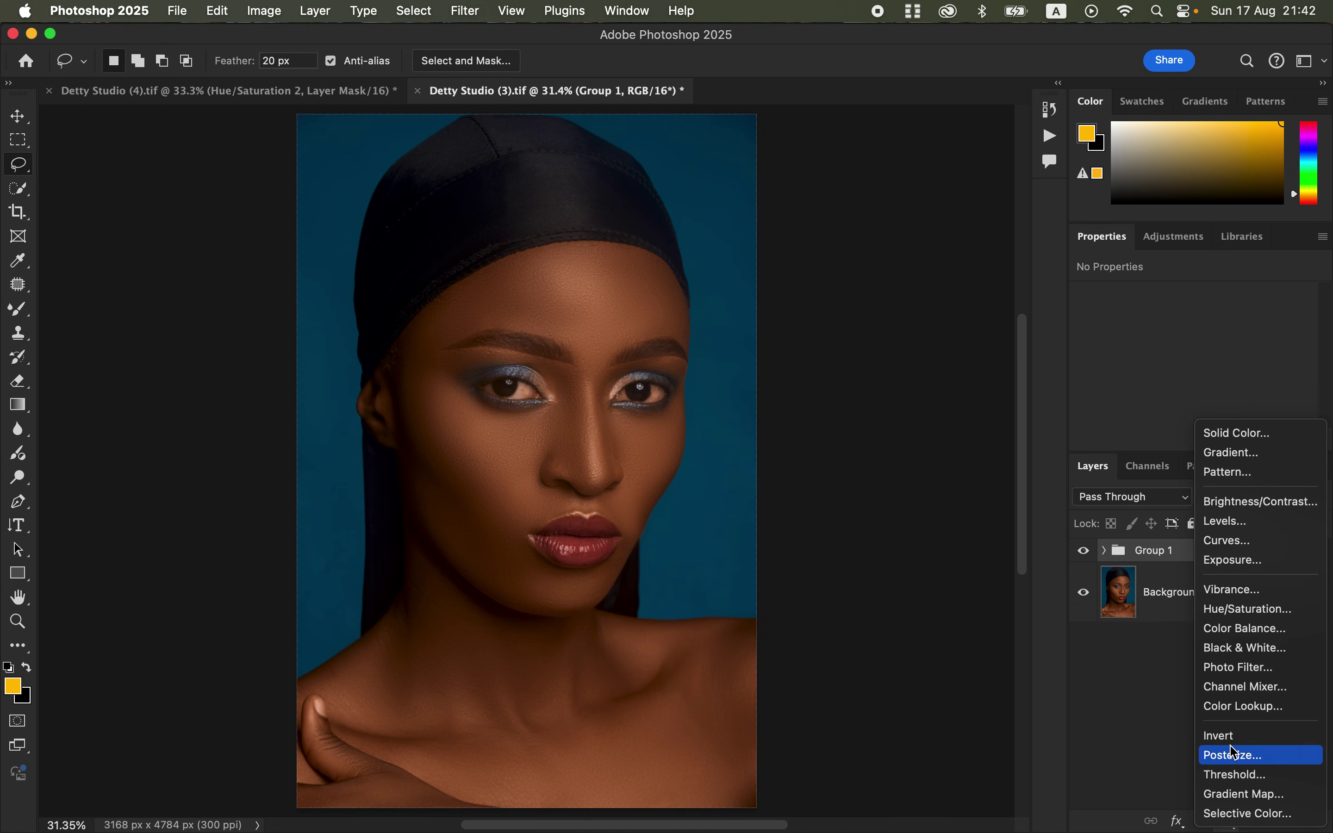
pyautogui.click(1261, 551)
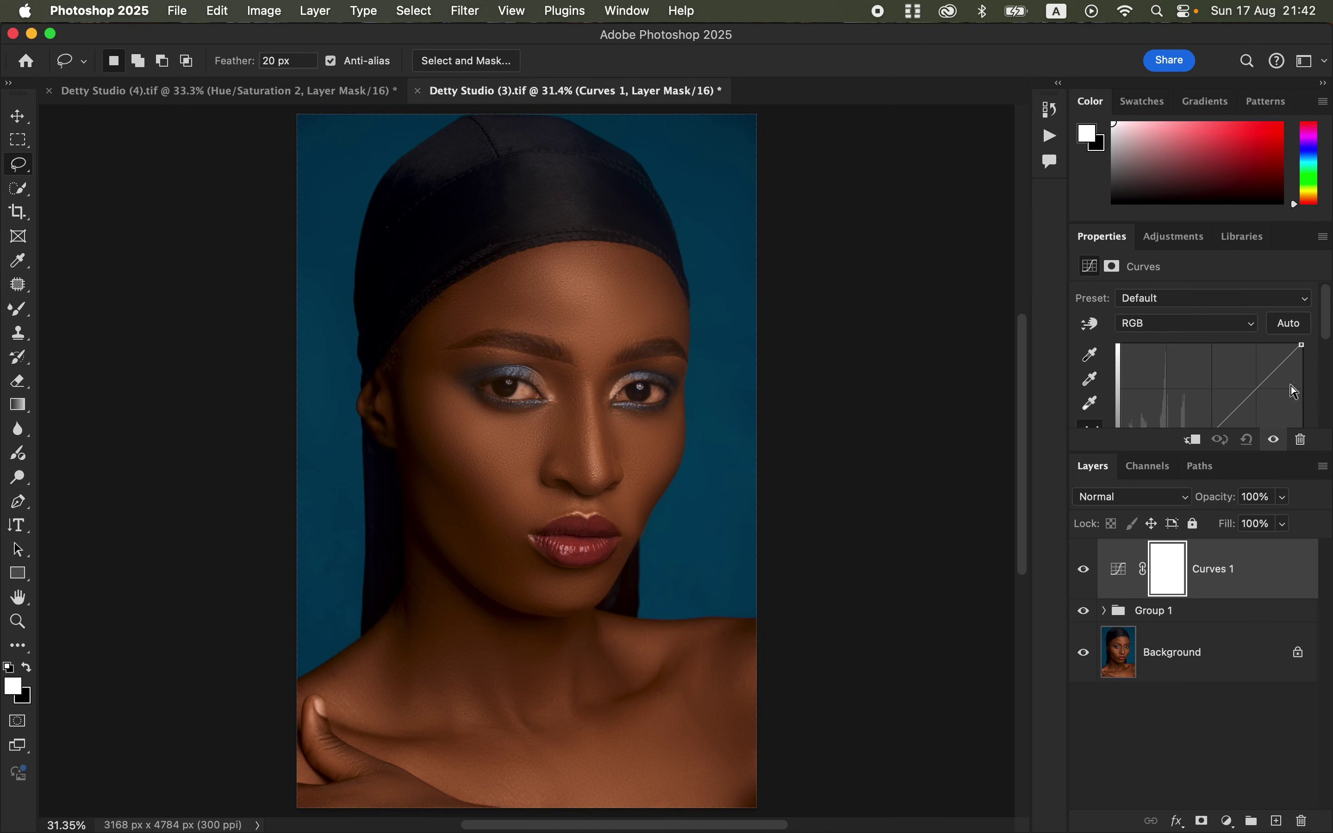
pyautogui.scroll(-2, 1328, 347)
pyautogui.scroll(-1, 1328, 348)
pyautogui.scroll(-1, 1322, 352)
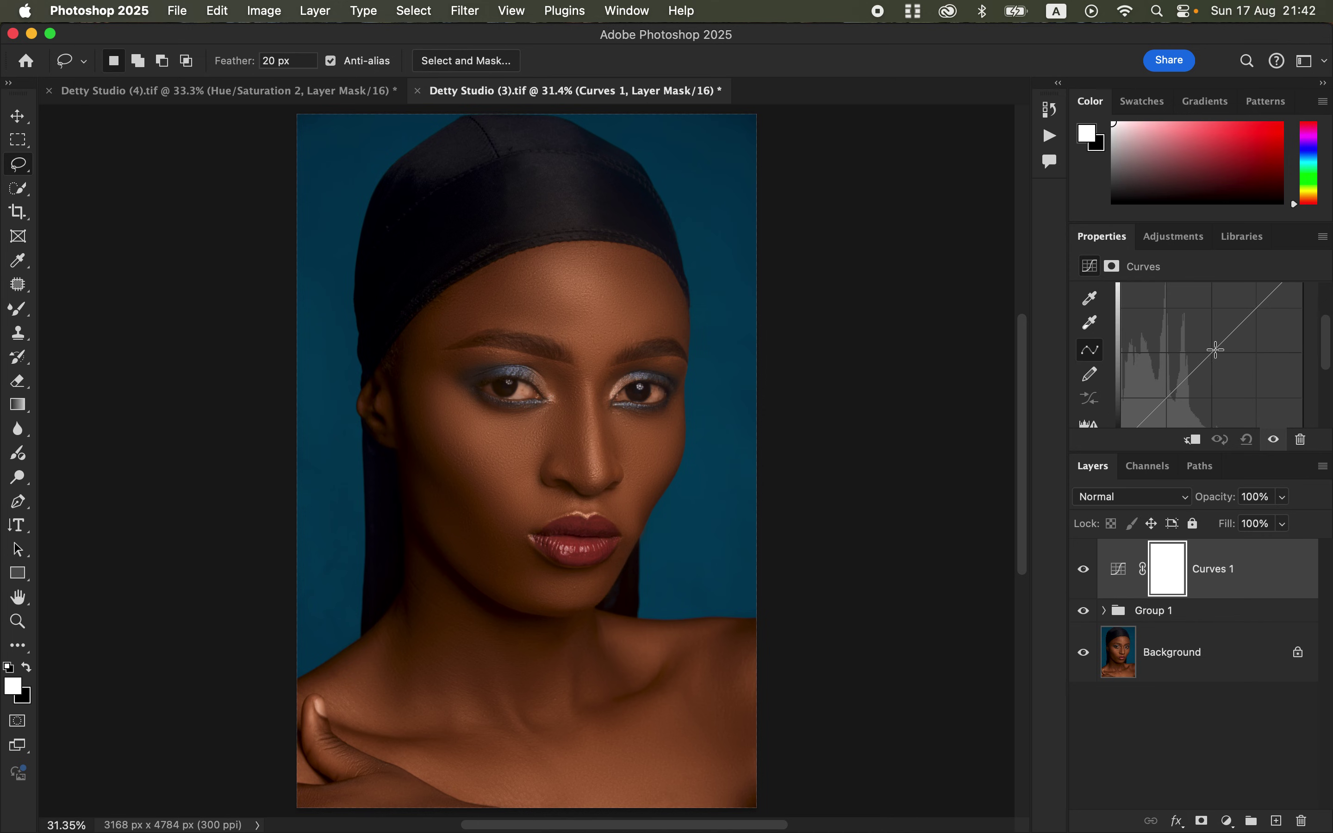
pyautogui.click(1215, 353)
pyautogui.moveTo(1214, 353); pyautogui.dragTo(1201, 334)
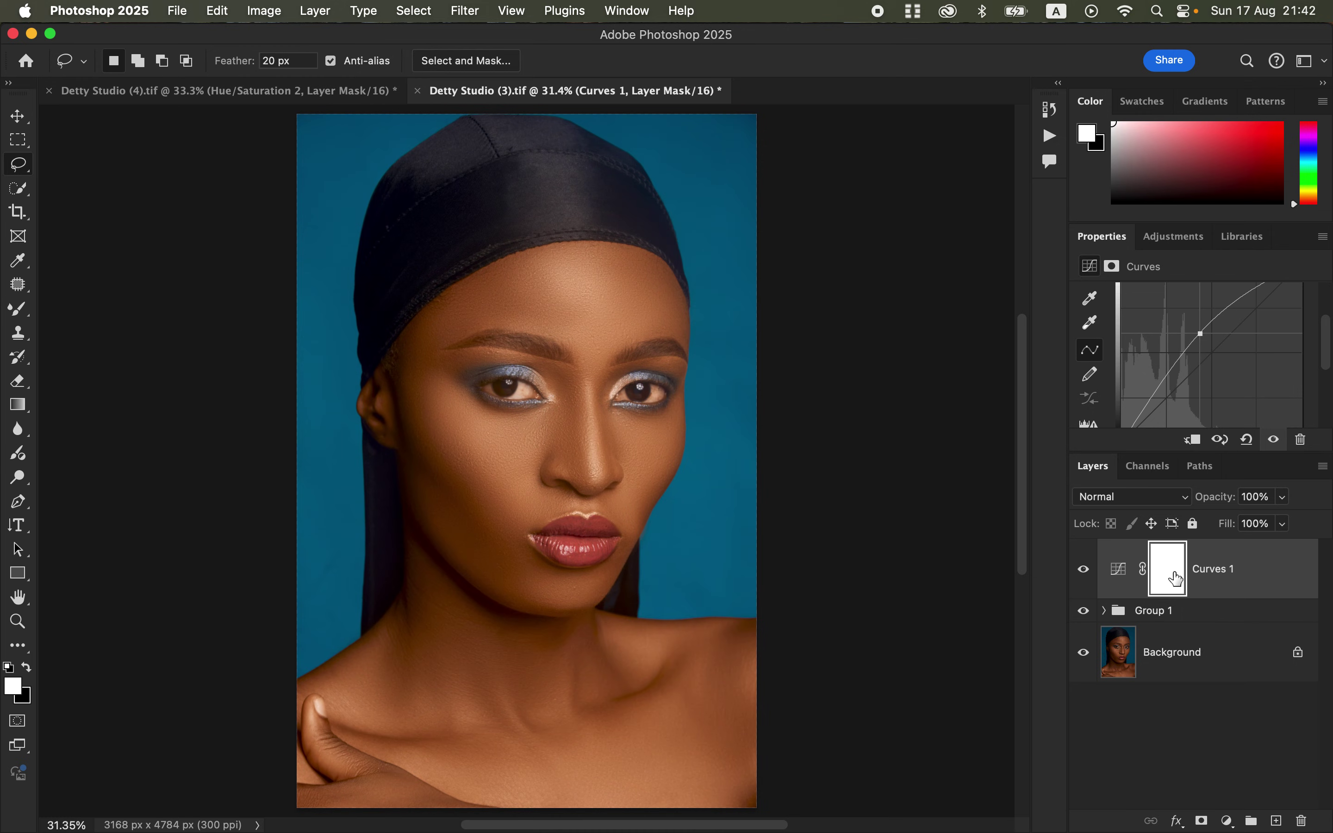
# Invert the brightening Curves layer's mask to black and rename the layer "dodge".
pyautogui.press('super+i')
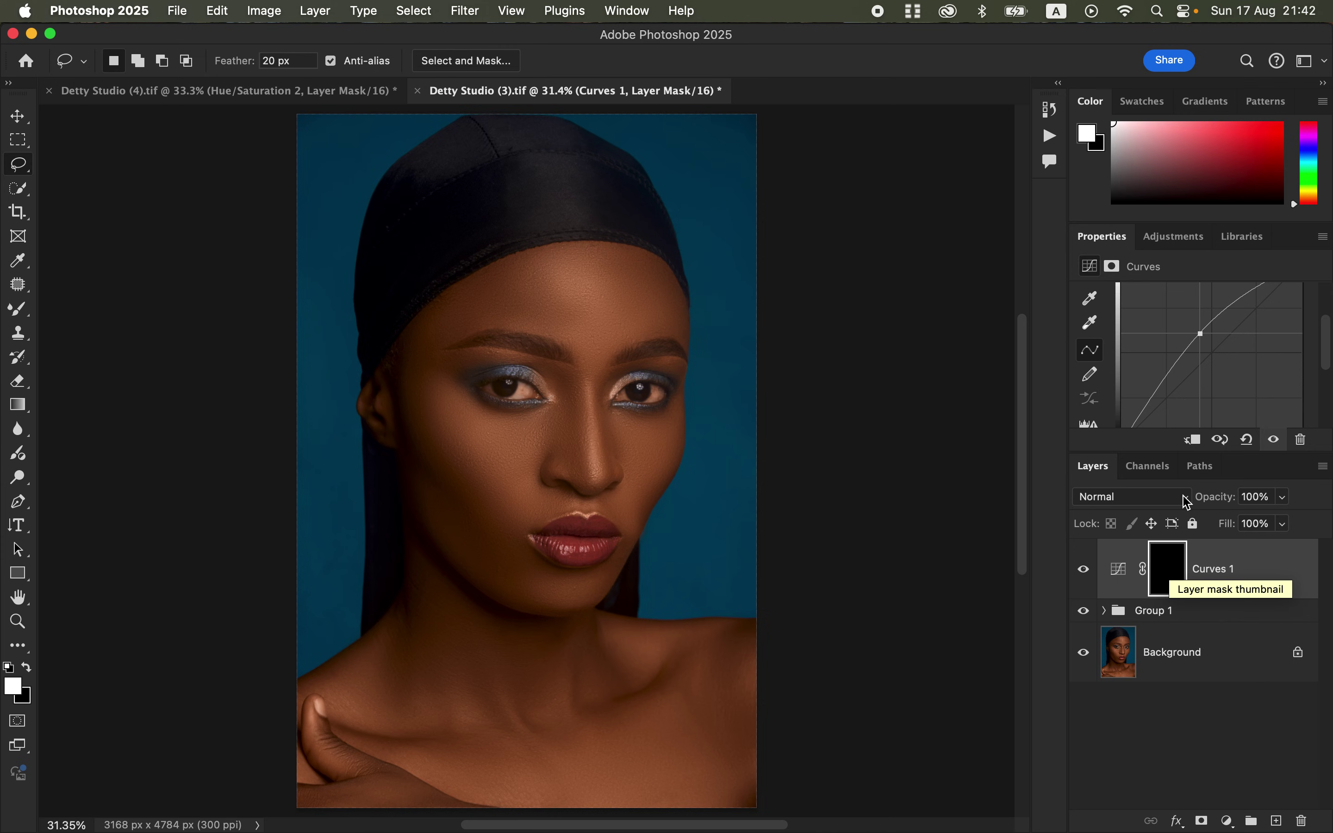
pyautogui.click(1219, 572)
pyautogui.doubleClick(1219, 572)
pyautogui.write('b')
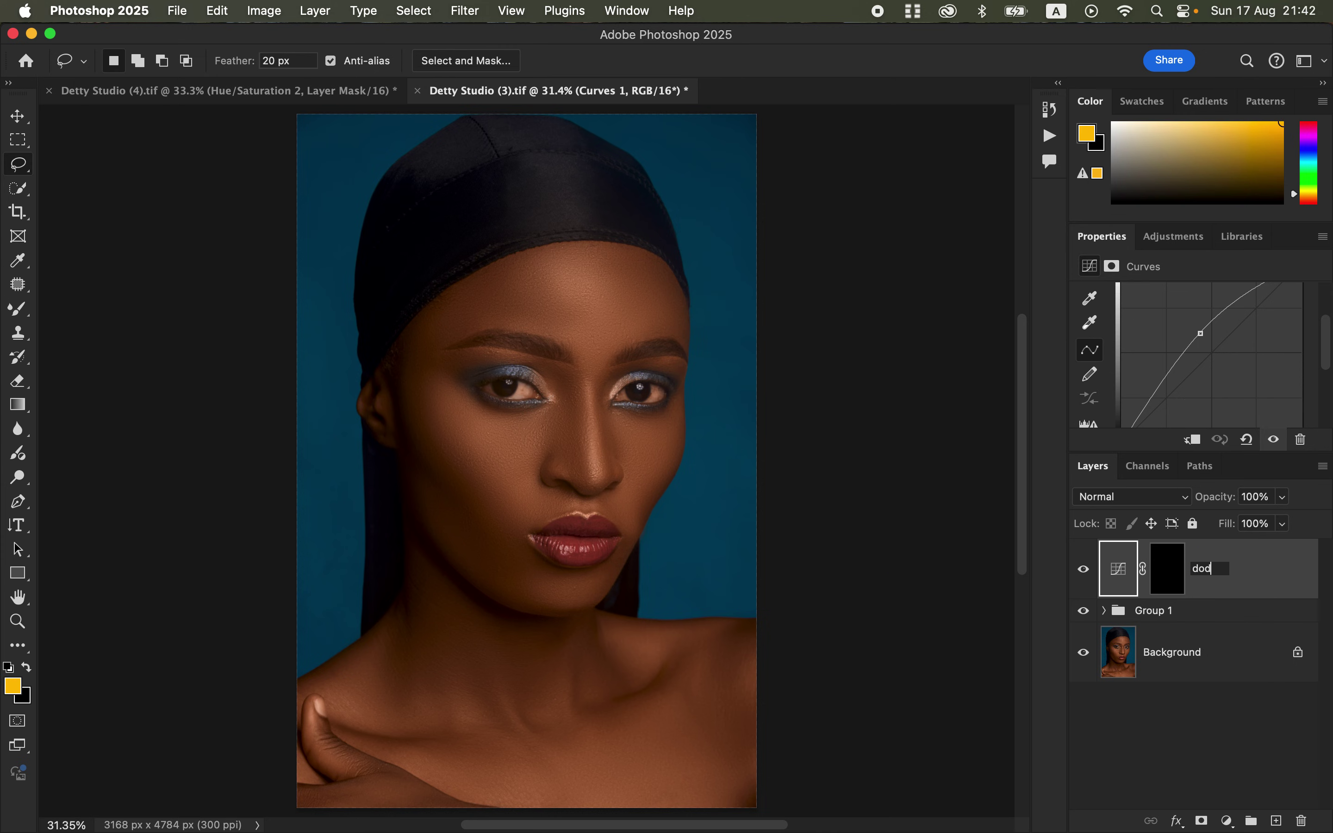
pyautogui.press('Return')
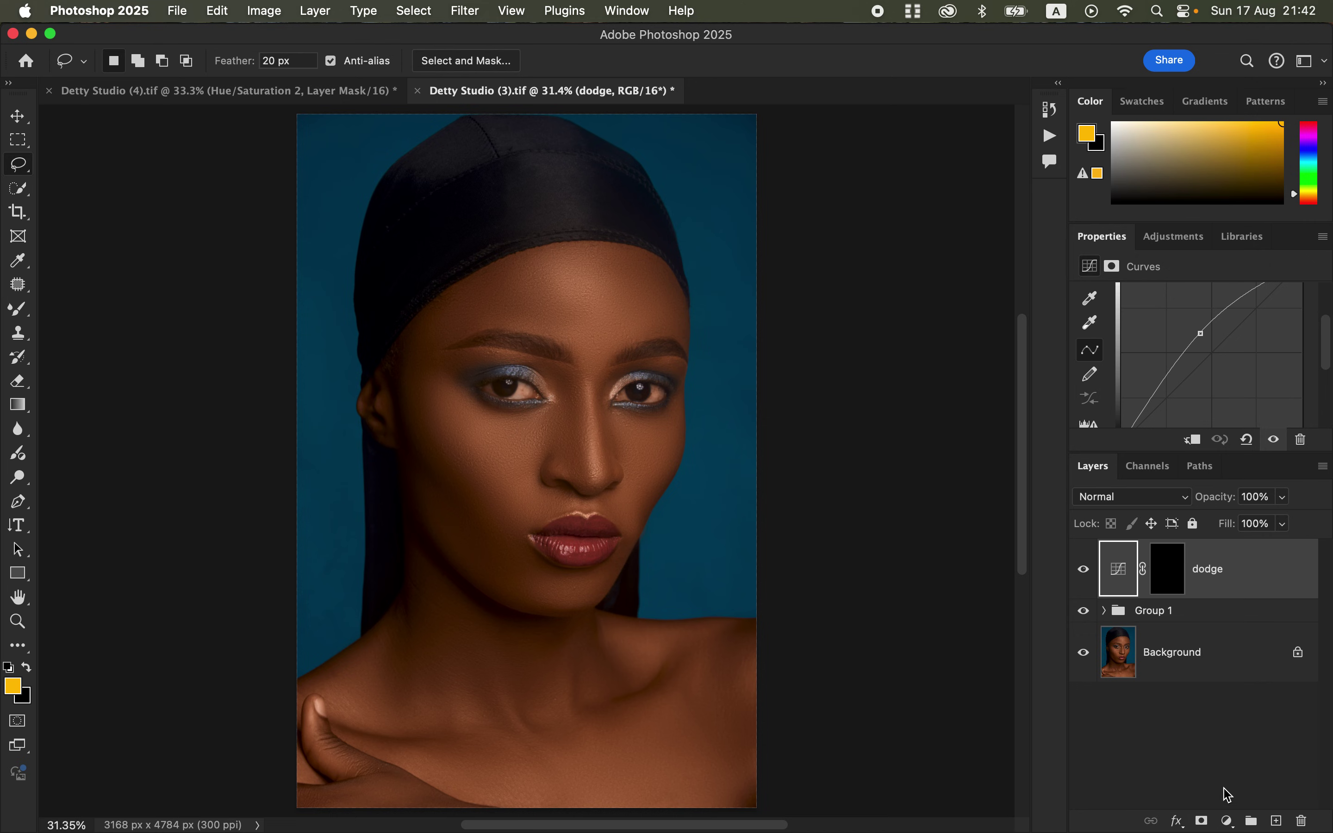
# Add a second Curves adjustment layer above the dodge layer and lower its RGB midpoint to darken the portrait.
pyautogui.click(1222, 825)
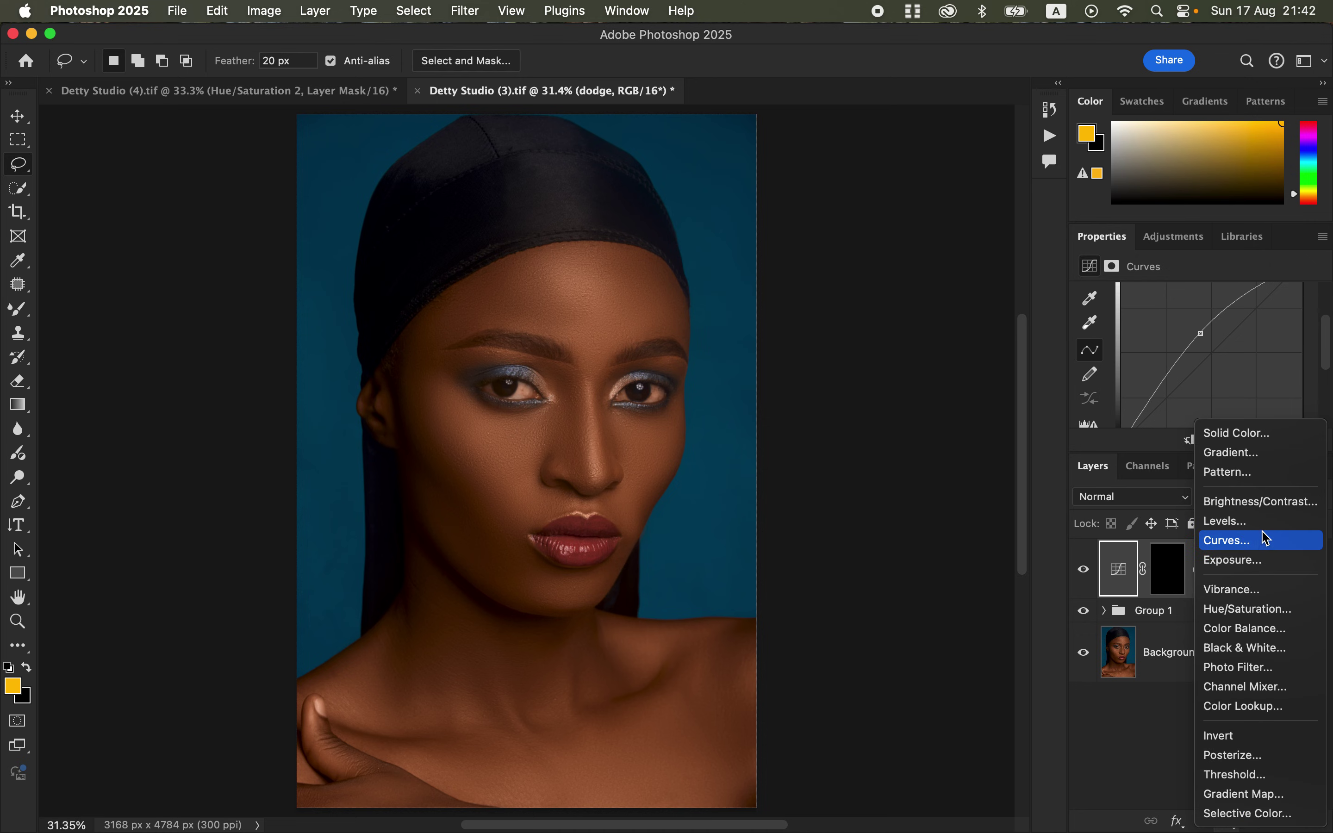
pyautogui.click(1266, 545)
pyautogui.moveTo(1212, 350); pyautogui.dragTo(1226, 362)
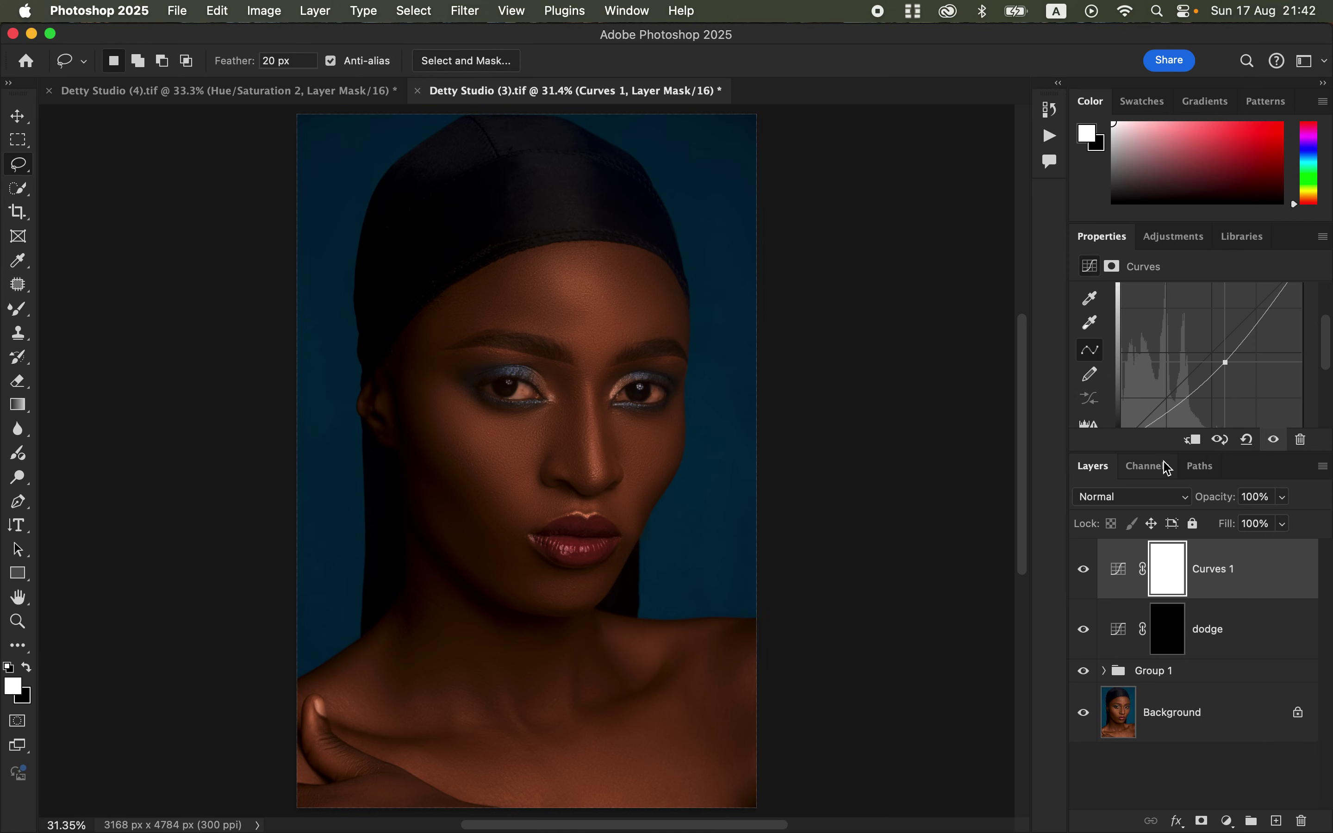
# Invert the darkening Curves layer's mask to black and rename the layer "burn".
pyautogui.press('super+i')
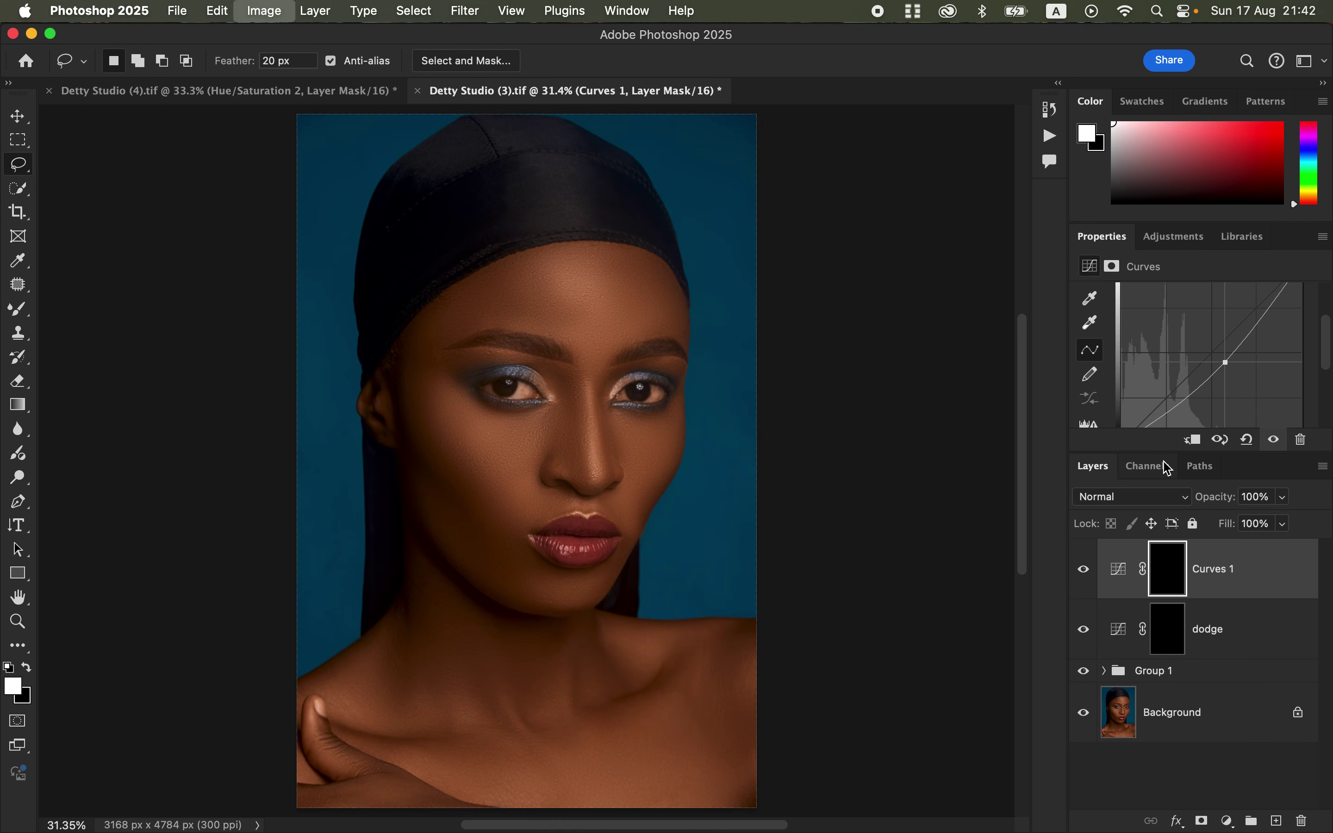
pyautogui.doubleClick(1228, 573)
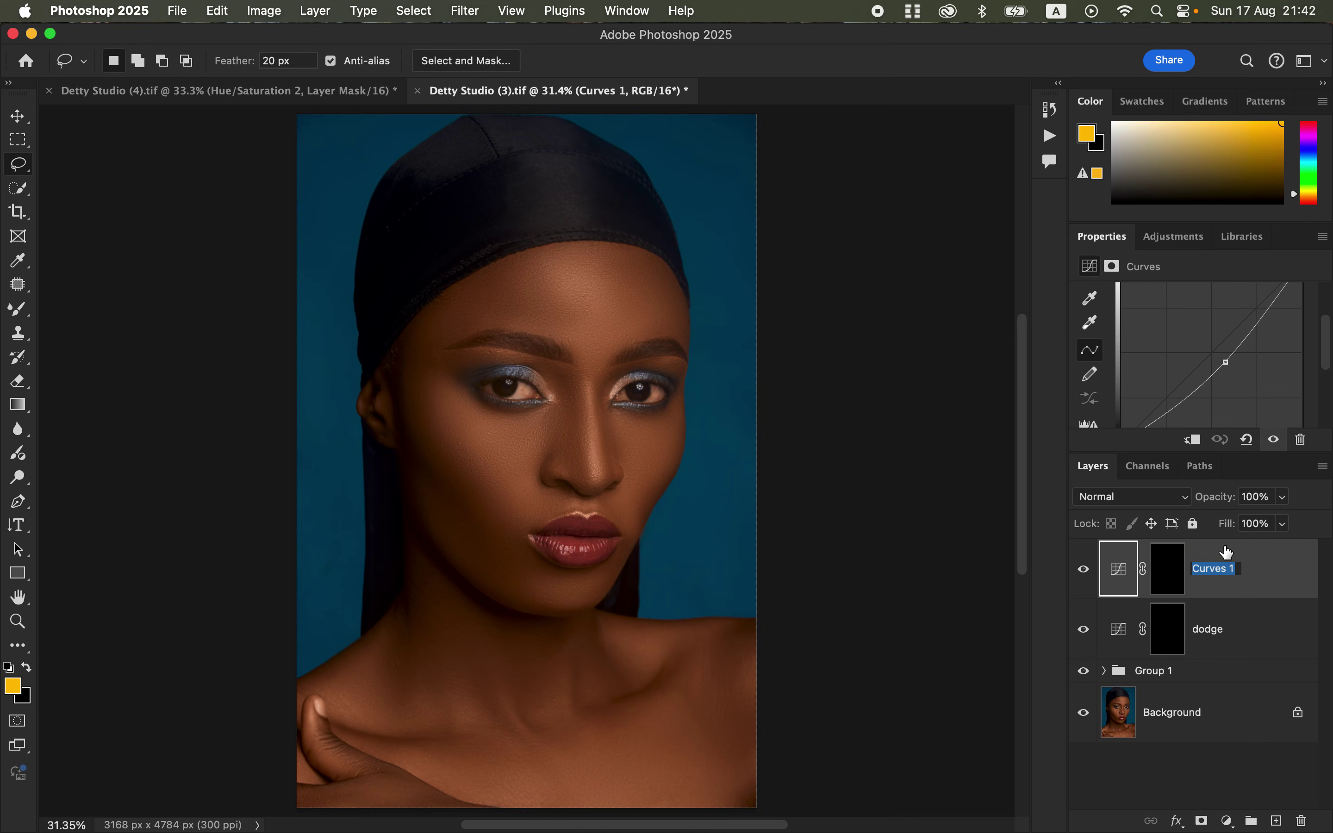
pyautogui.write('burn')
pyautogui.press('Return')
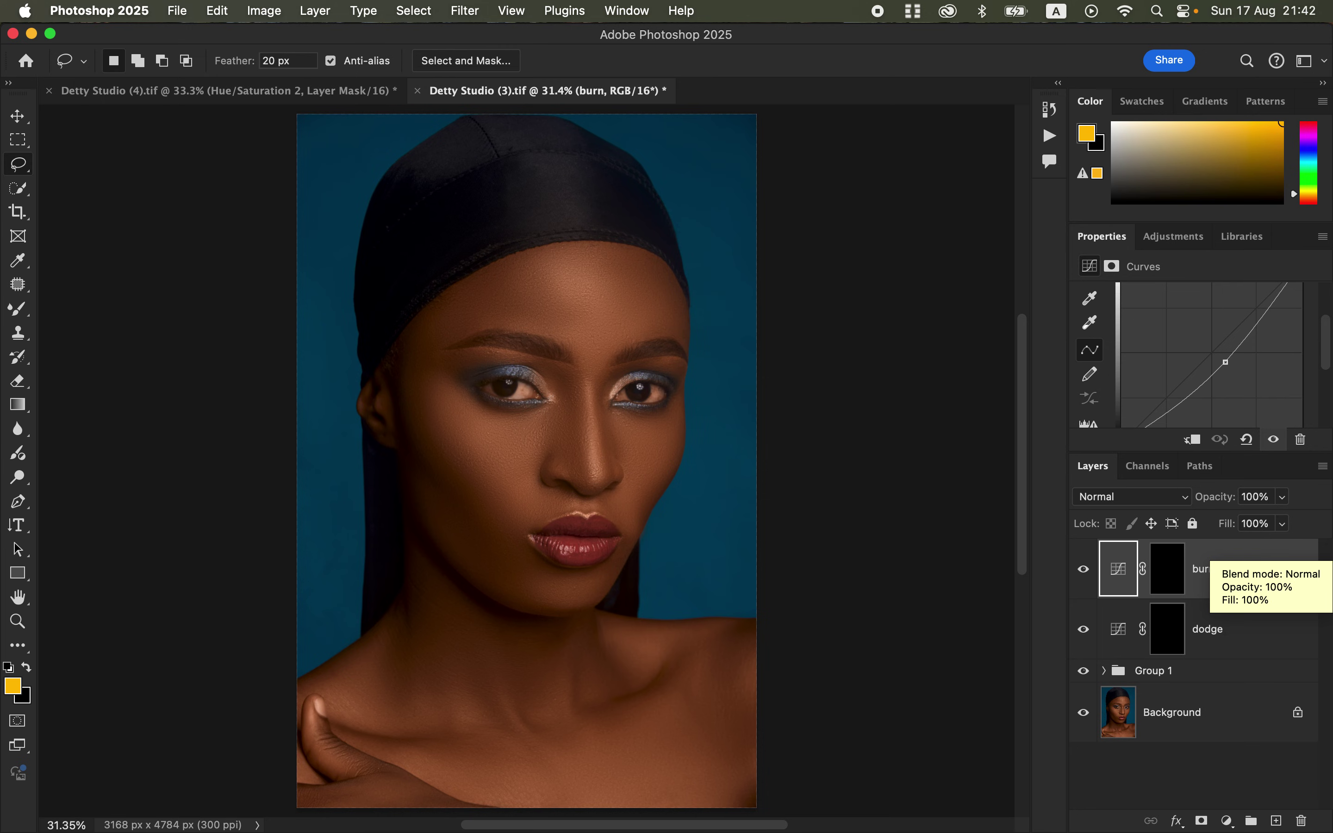
# Group the burn and dodge layers together and name the group "DNB".
pyautogui.keyDown('shift'); pyautogui.click(1250, 646); pyautogui.keyUp('shift')
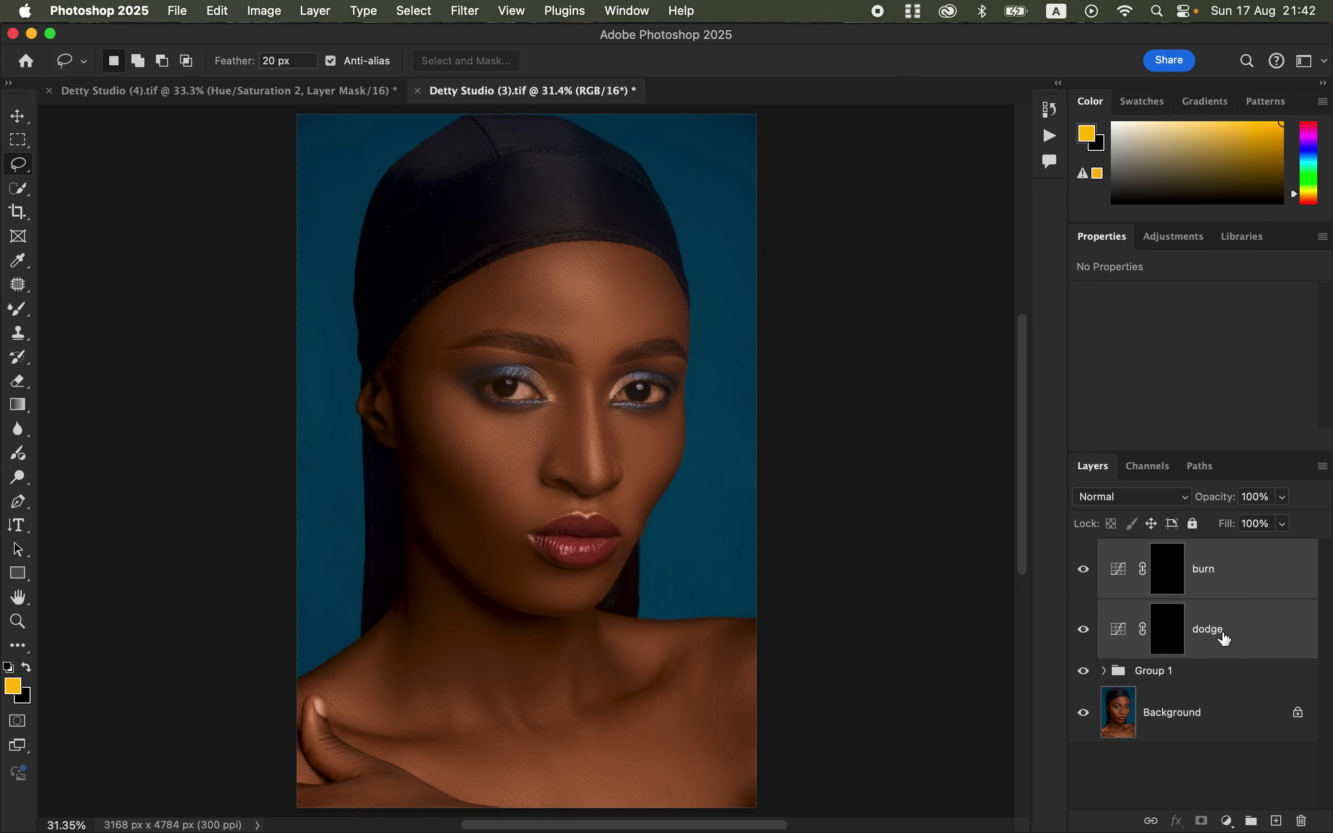
pyautogui.press('super+g')
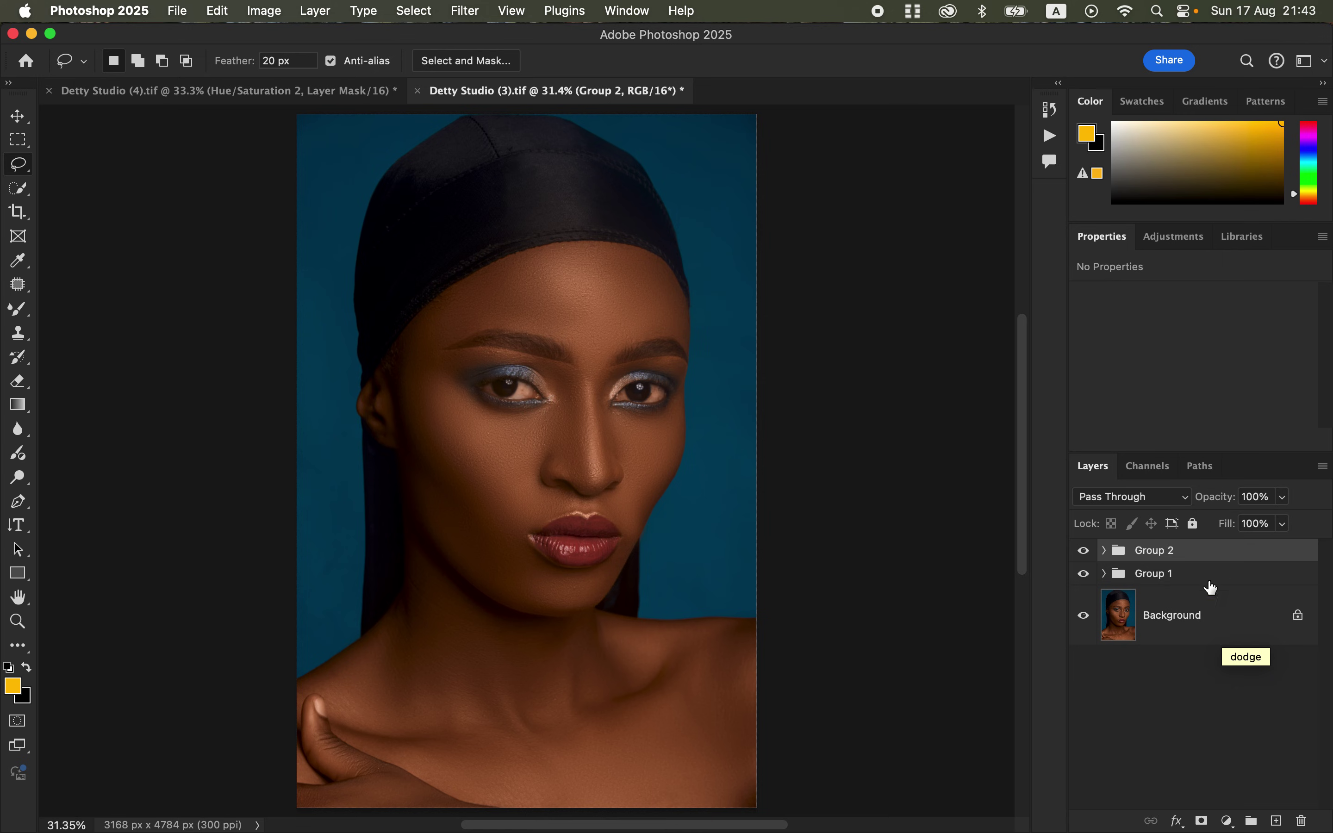
pyautogui.doubleClick(1168, 550)
pyautogui.write('DN')
pyautogui.press('capslock')
pyautogui.write('NB')
pyautogui.press('Return')
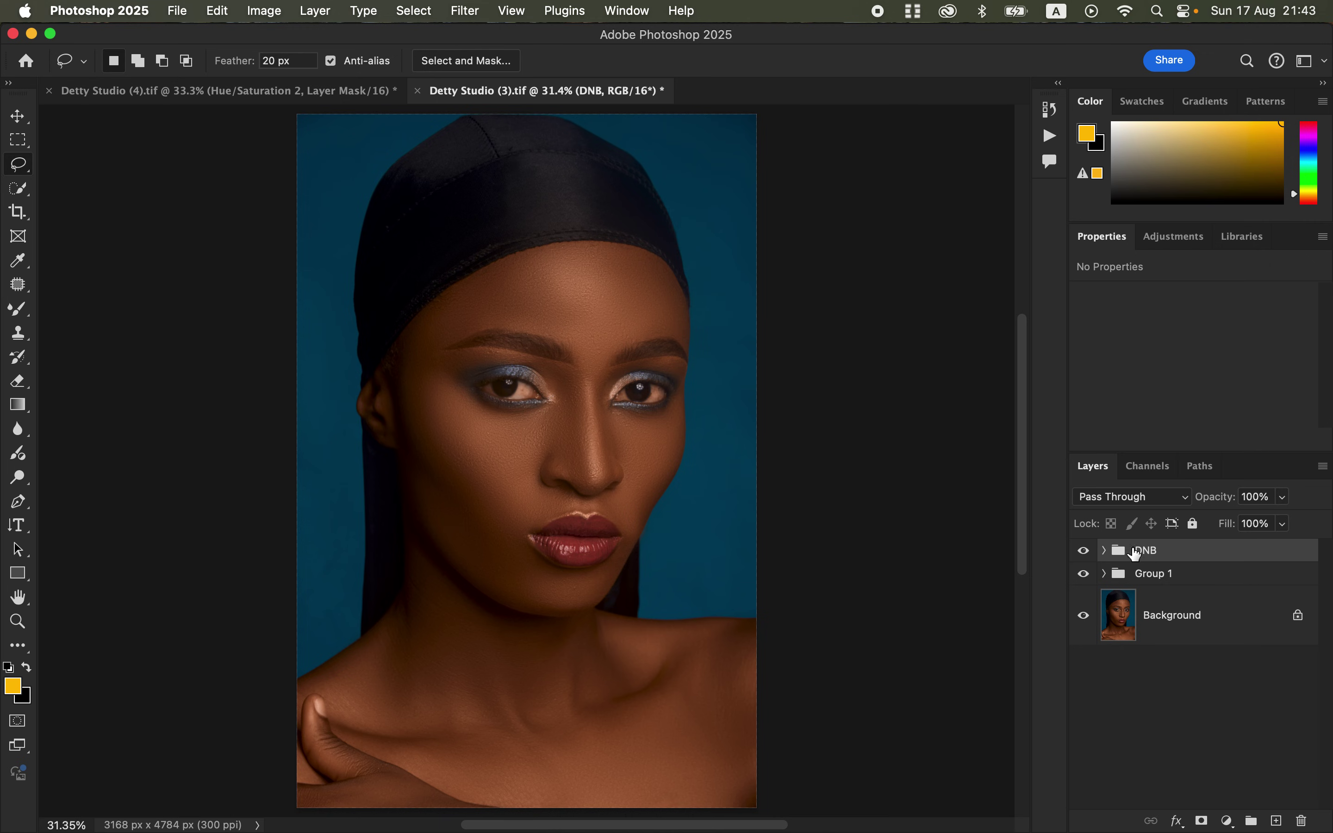
# Target the dodge layer's mask inside DNB and ready a Soft Round brush with 100% flow and a white foreground.
pyautogui.click(1104, 550)
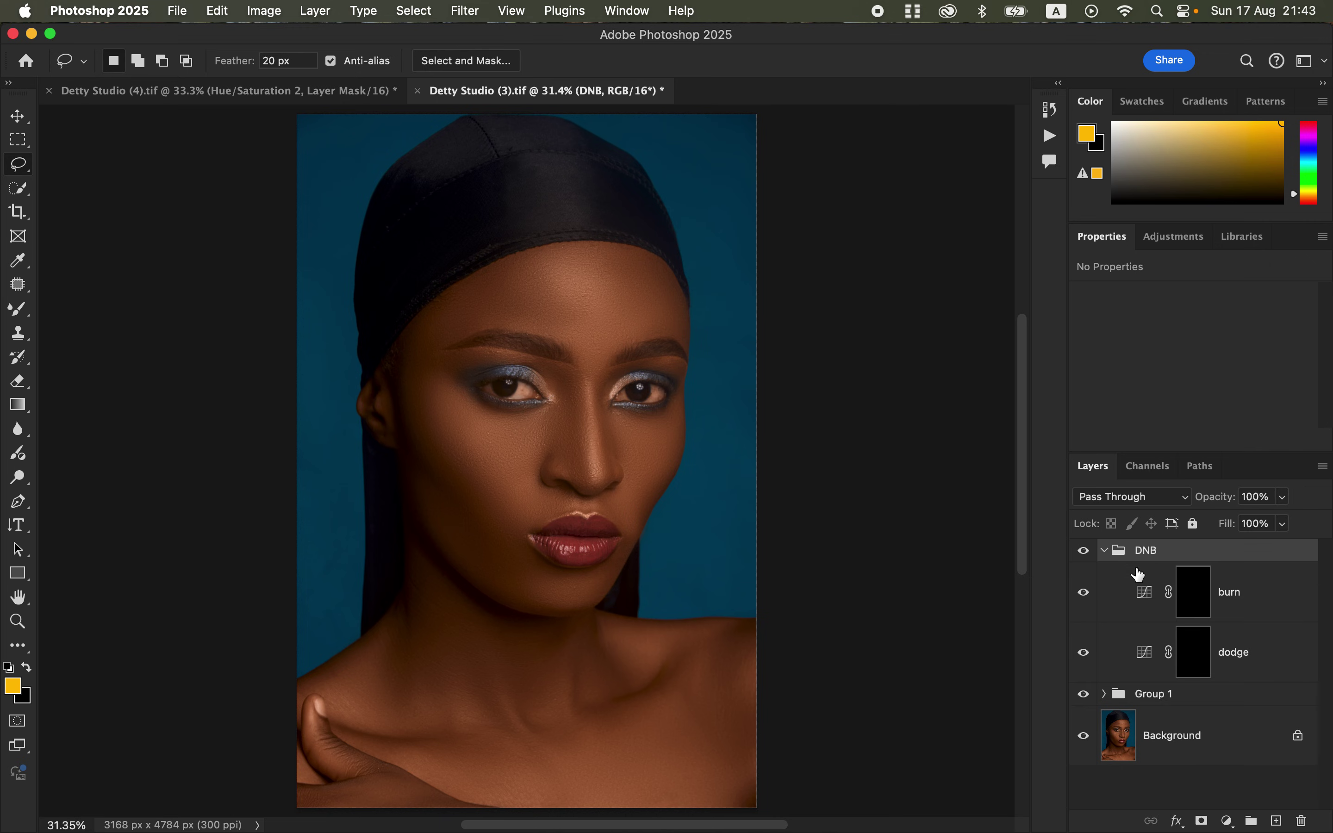
pyautogui.click(1200, 661)
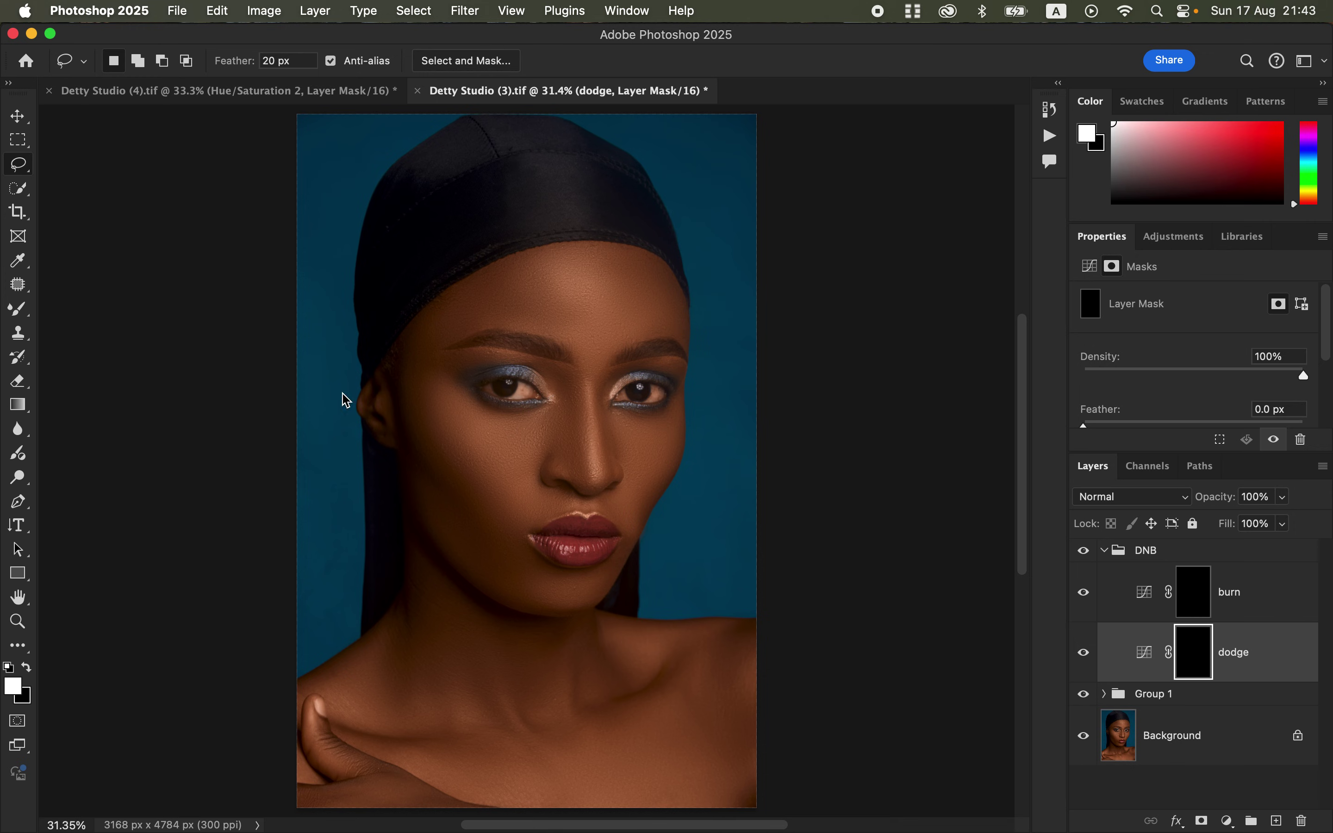
pyautogui.click(19, 310)
pyautogui.click(110, 308)
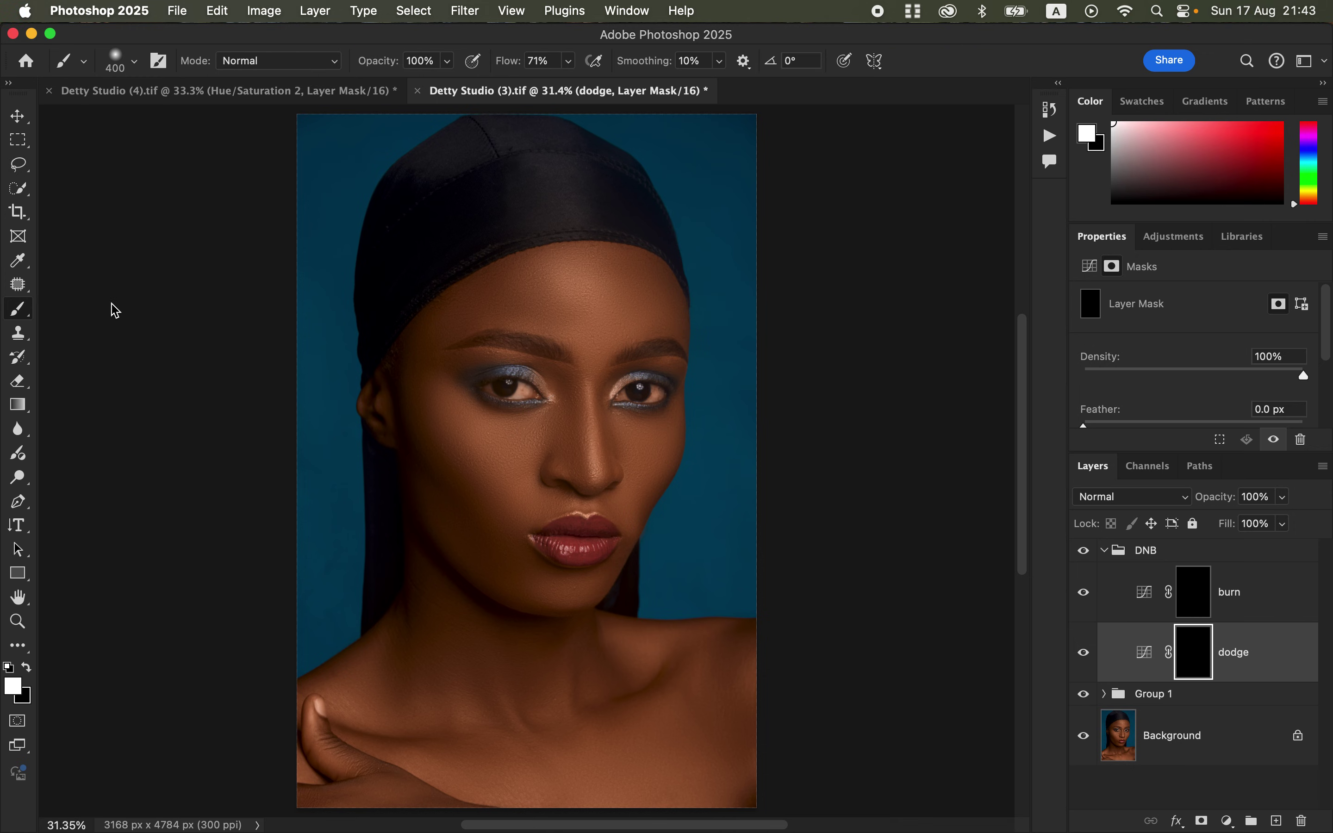
pyautogui.click(133, 61)
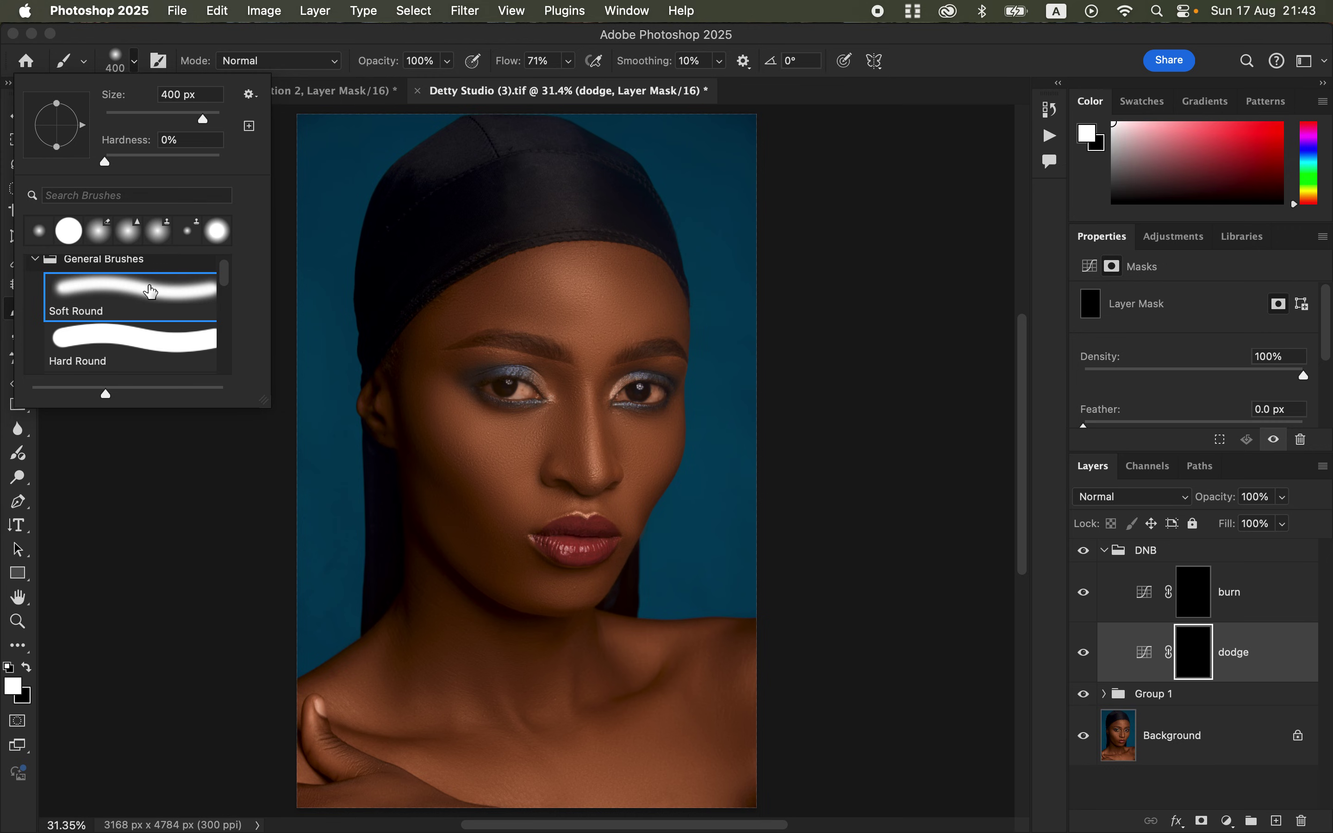
pyautogui.click(303, 56)
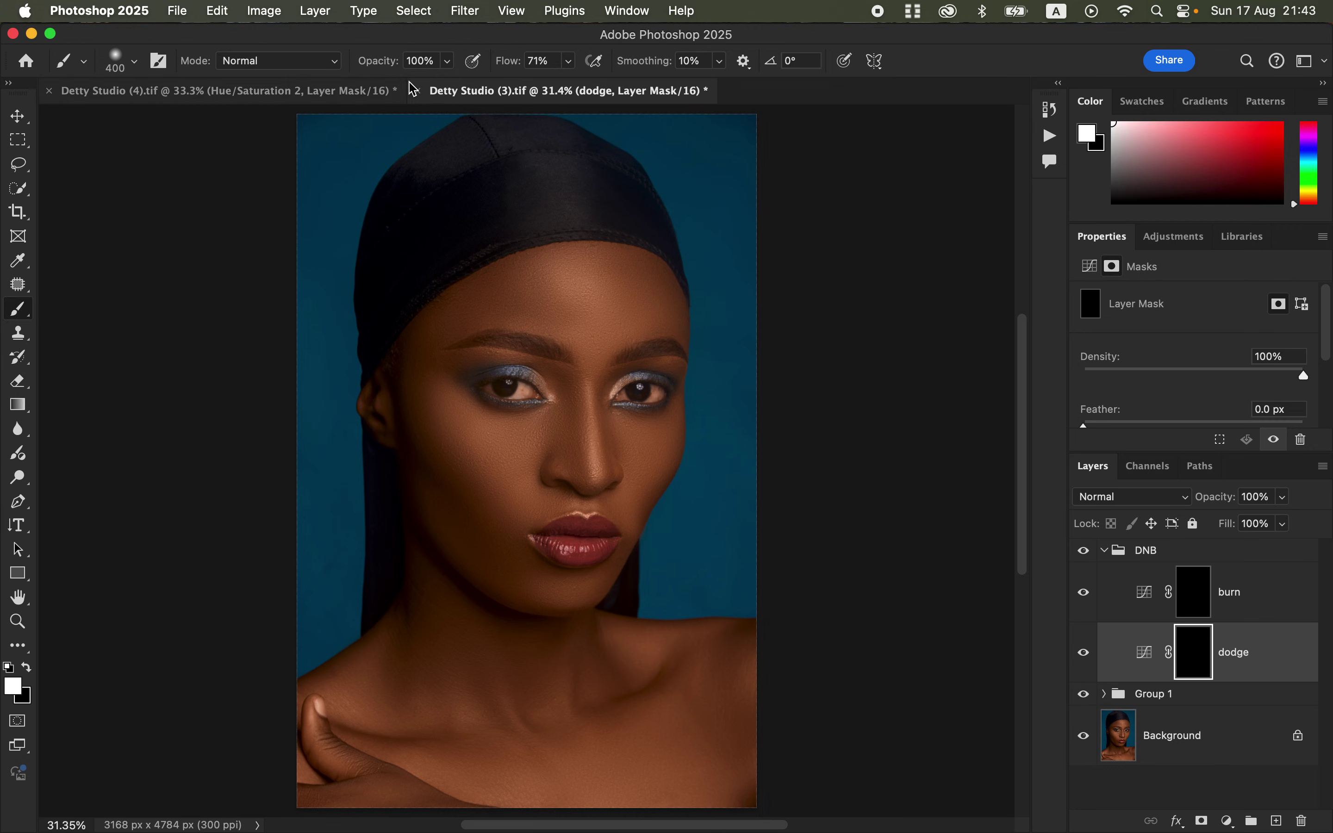
pyautogui.moveTo(568, 59); pyautogui.dragTo(806, 47)
pyautogui.click(27, 665)
pyautogui.click(27, 665)
pyautogui.click(27, 663)
pyautogui.click(27, 664)
# Paint highlights on the dodge mask with a 125 px brush along the nose bridge, under both eyes, mid-forehead and chin.
pyautogui.press('[')
pyautogui.press('[')
pyautogui.press('[')
pyautogui.press('[')
pyautogui.press('[')
pyautogui.moveTo(587, 385); pyautogui.dragTo(599, 477)
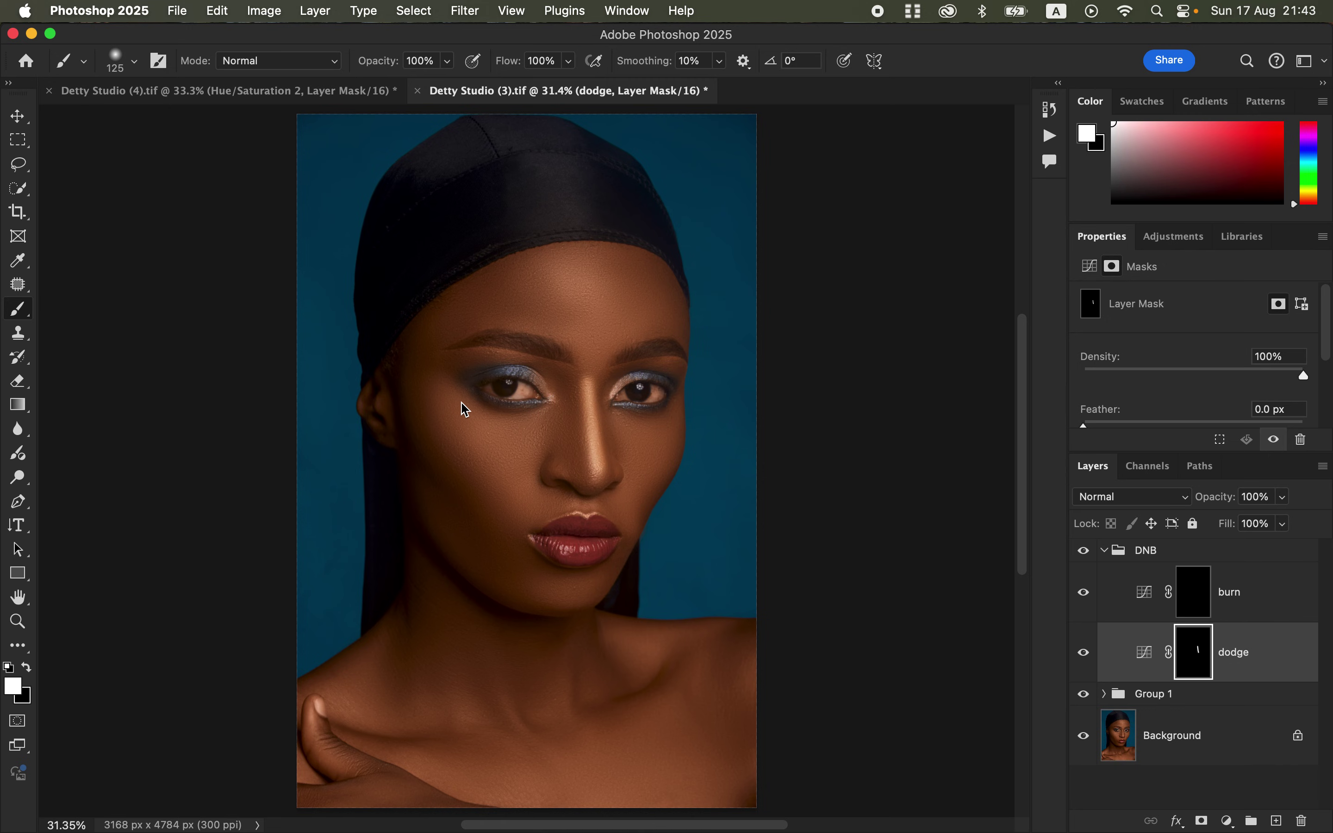
pyautogui.moveTo(464, 411)
pyautogui.mouseDown()
pyautogui.moveTo(527, 440)
pyautogui.moveTo(469, 431)
pyautogui.moveTo(501, 445)
pyautogui.moveTo(495, 460)
pyautogui.moveTo(513, 479)
pyautogui.moveTo(501, 481)
pyautogui.moveTo(533, 504)
pyautogui.mouseUp()
pyautogui.moveTo(626, 422)
pyautogui.mouseDown()
pyautogui.moveTo(666, 434)
pyautogui.moveTo(636, 441)
pyautogui.moveTo(661, 443)
pyautogui.moveTo(633, 456)
pyautogui.moveTo(653, 499)
pyautogui.mouseUp()
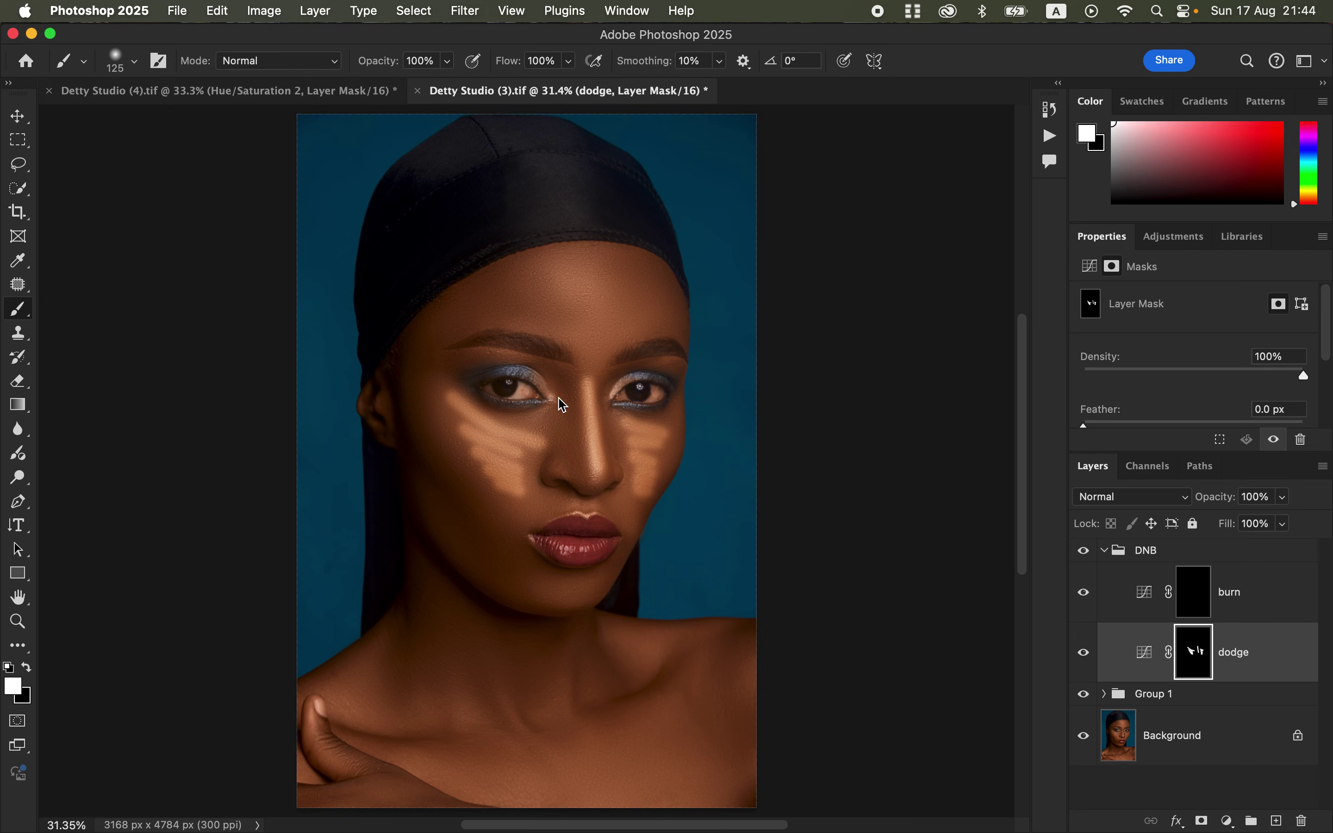
pyautogui.moveTo(554, 265)
pyautogui.mouseDown()
pyautogui.moveTo(617, 263)
pyautogui.moveTo(560, 285)
pyautogui.moveTo(626, 292)
pyautogui.moveTo(565, 308)
pyautogui.moveTo(613, 323)
pyautogui.moveTo(586, 333)
pyautogui.moveTo(617, 348)
pyautogui.mouseUp()
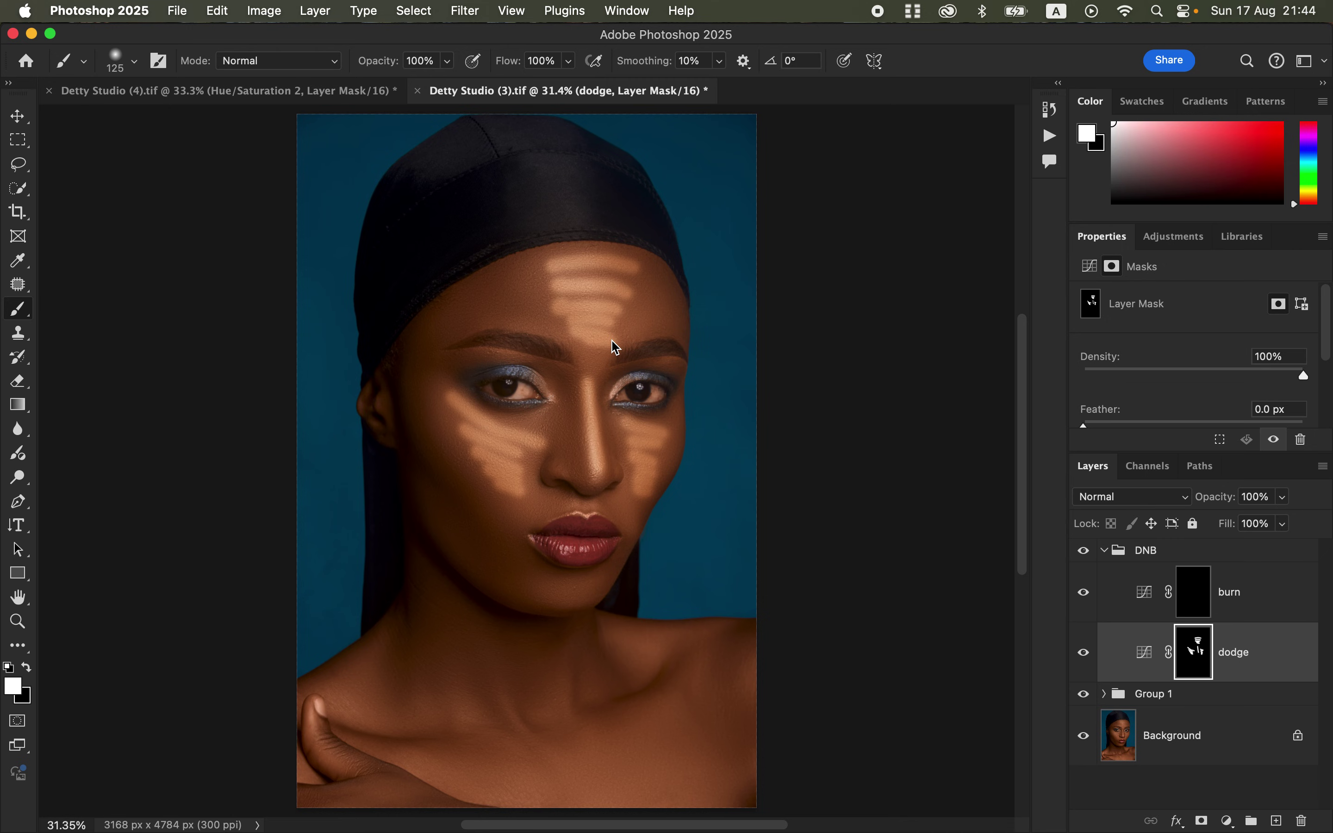
pyautogui.moveTo(567, 594)
pyautogui.mouseDown()
pyautogui.moveTo(586, 601)
pyautogui.moveTo(581, 589)
pyautogui.mouseUp()
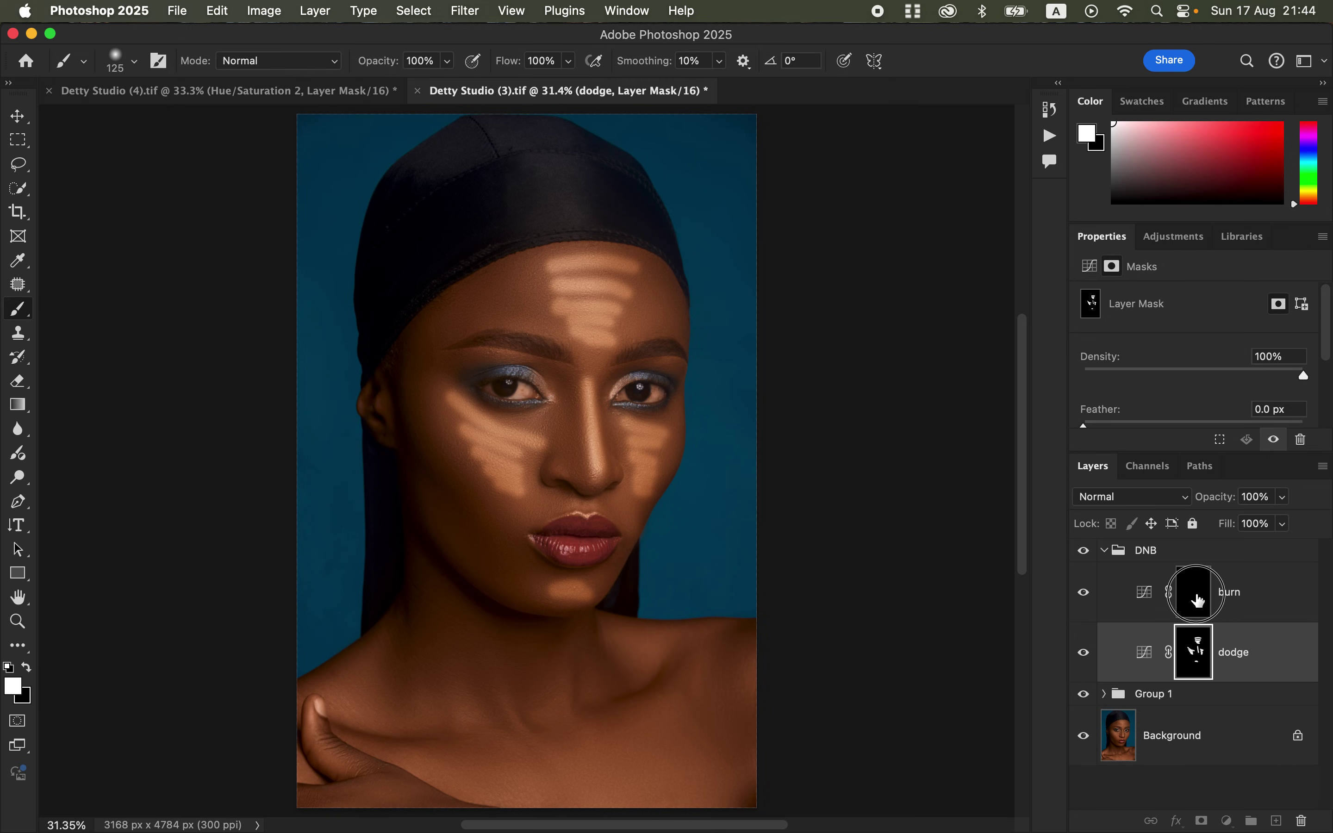
# Paint shadows on the burn layer's mask along both sides of the nose, the cheek hollow and both sides of the forehead.
pyautogui.click(1198, 604)
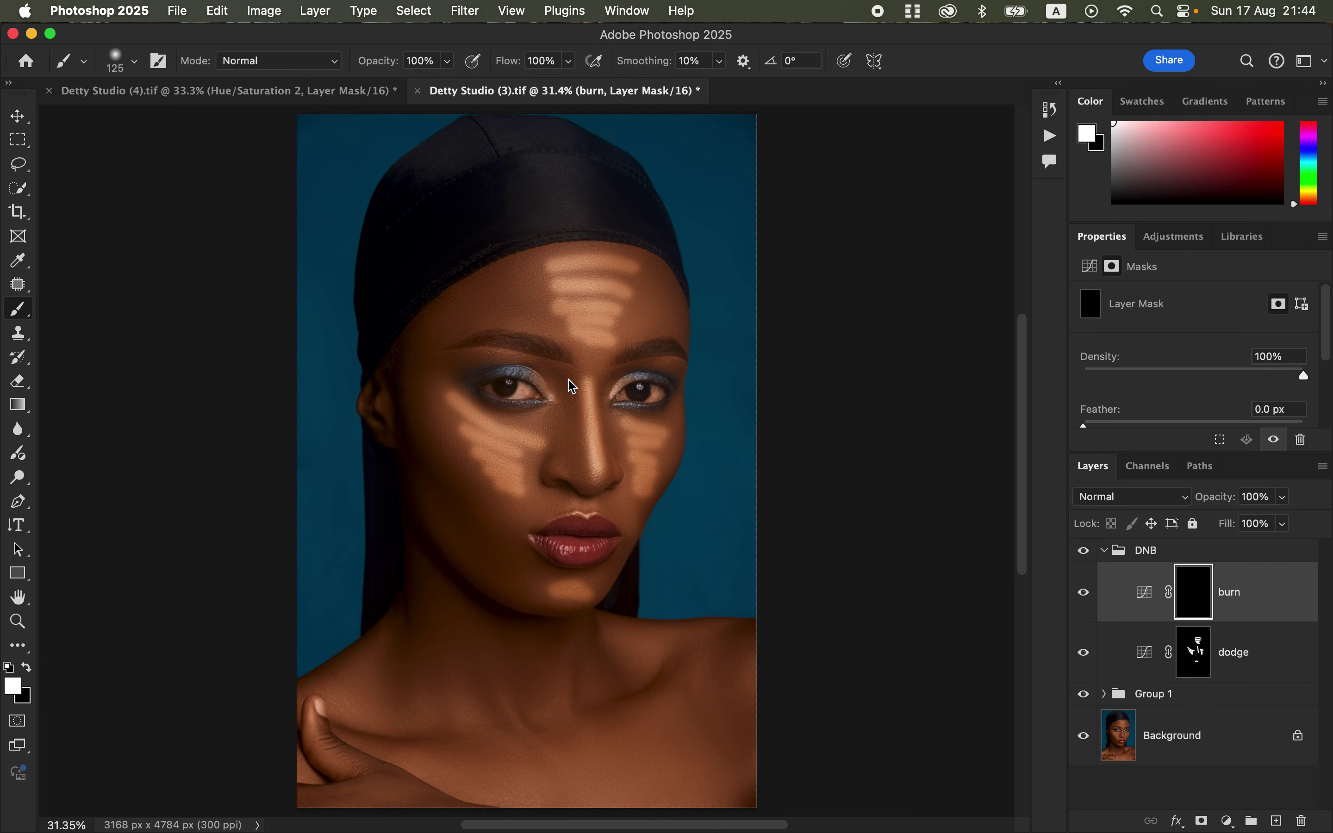
pyautogui.moveTo(562, 380); pyautogui.dragTo(573, 484)
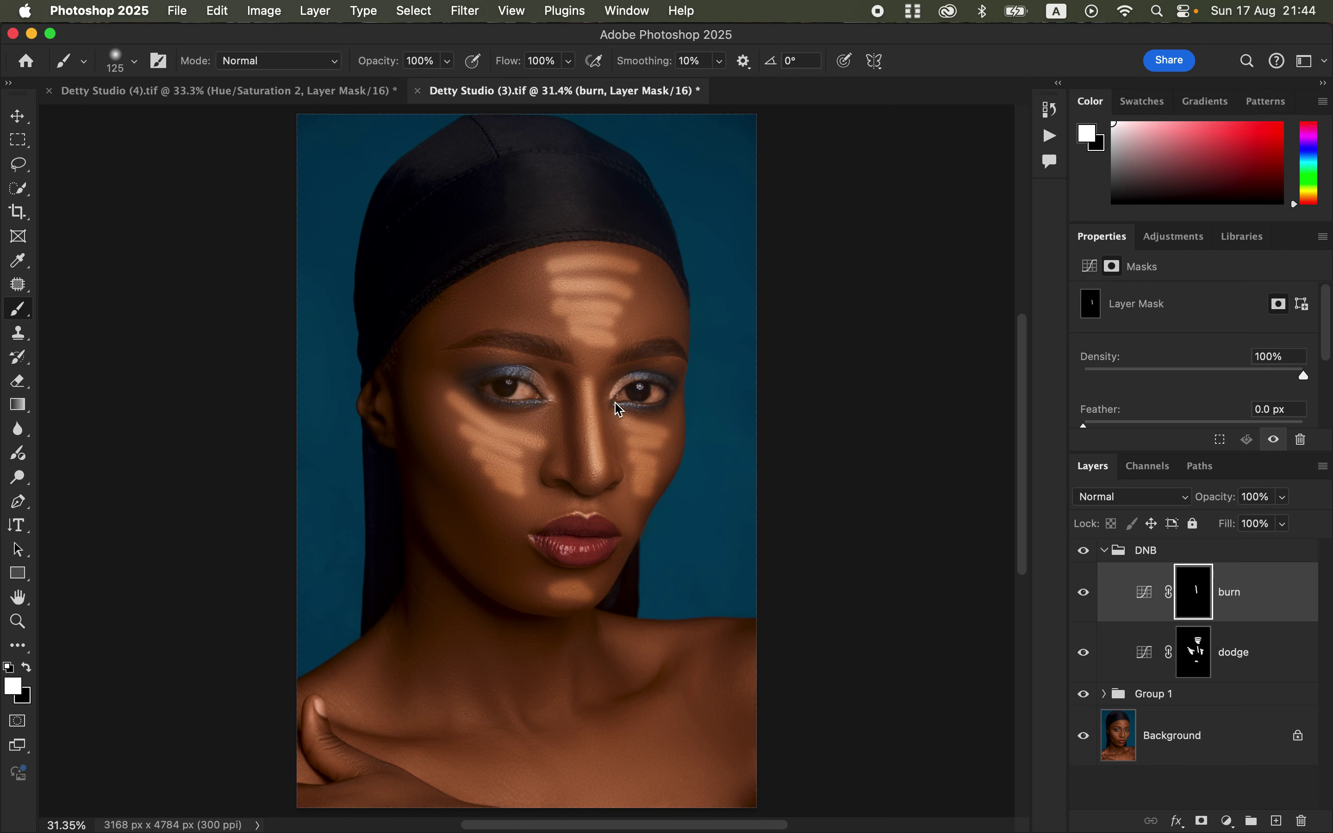
pyautogui.moveTo(608, 394)
pyautogui.mouseDown()
pyautogui.moveTo(610, 468)
pyautogui.moveTo(628, 470)
pyautogui.mouseUp()
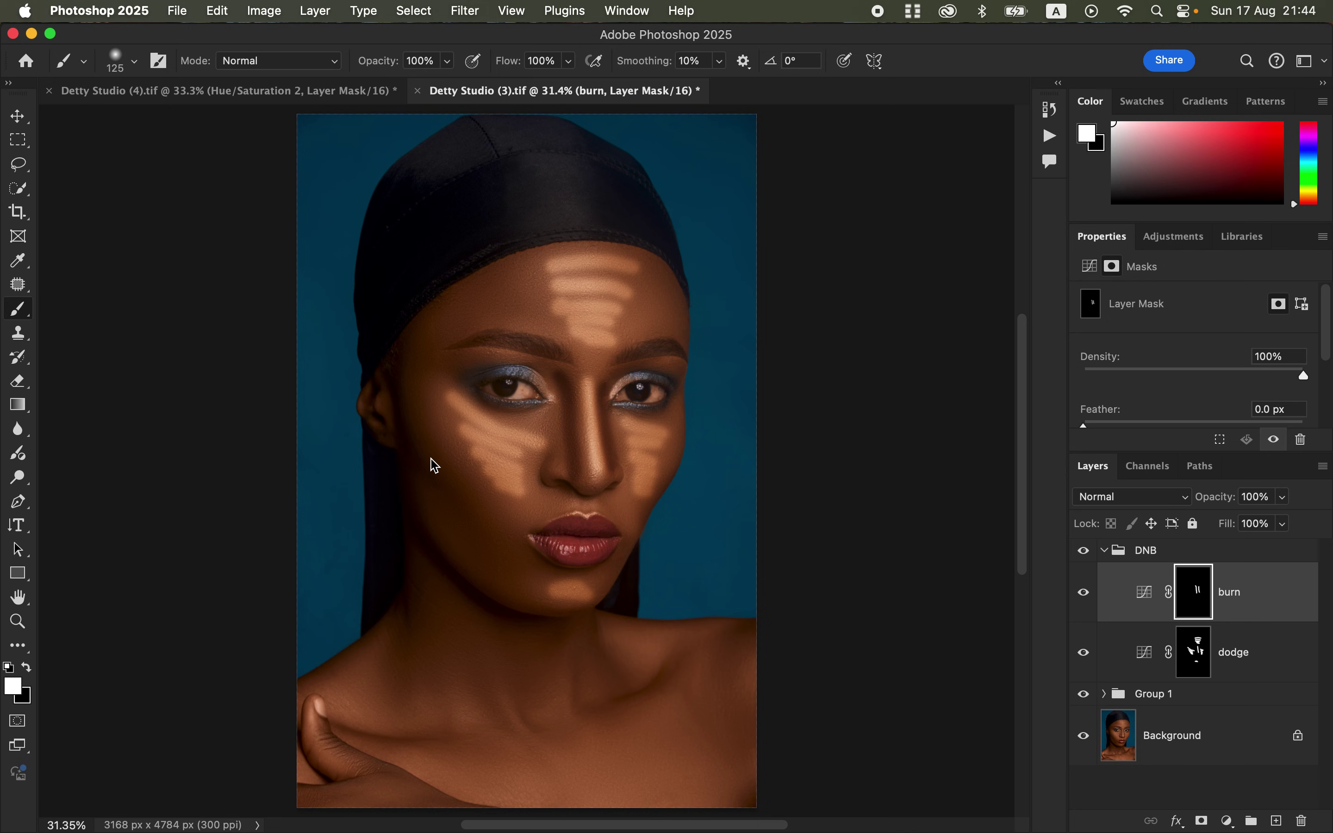
pyautogui.moveTo(414, 422); pyautogui.dragTo(491, 530)
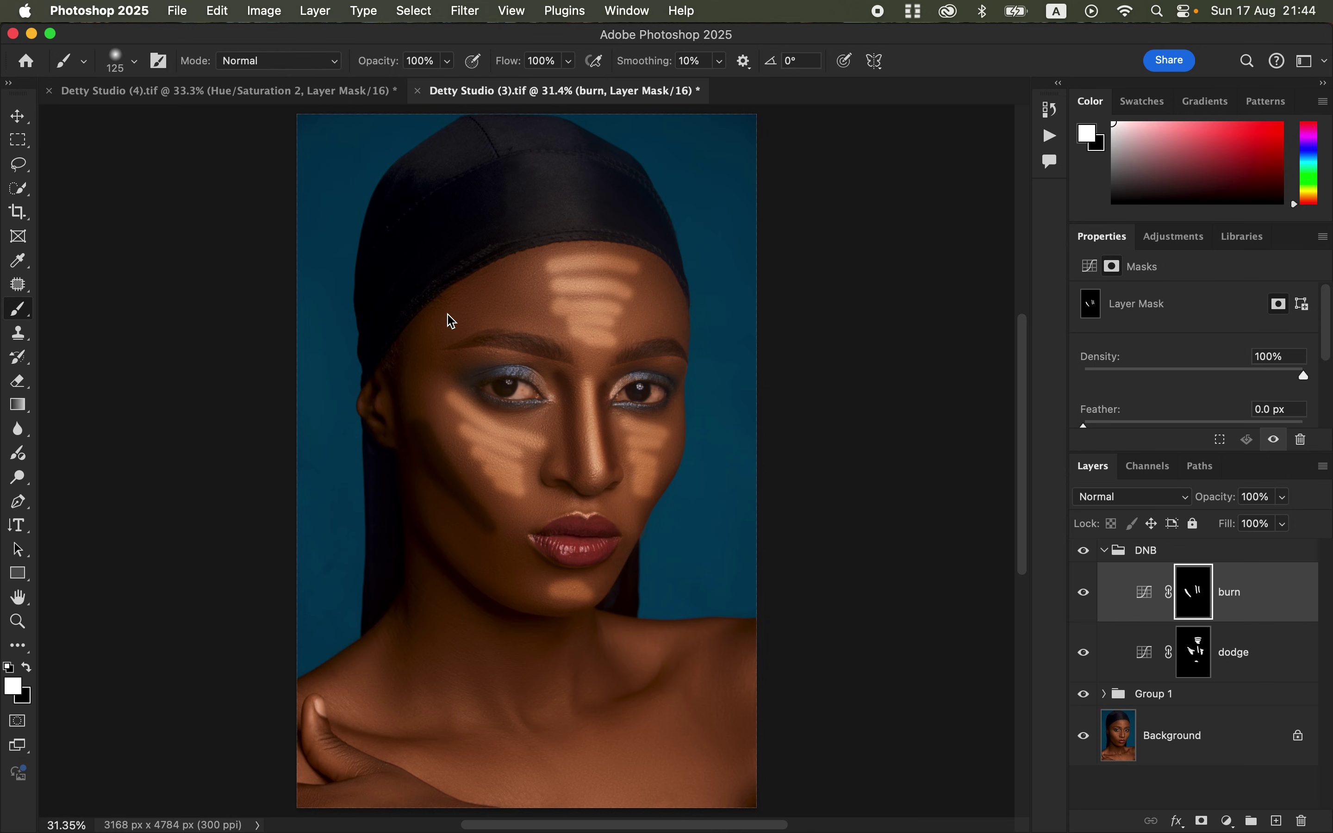
pyautogui.moveTo(445, 310)
pyautogui.mouseDown()
pyautogui.moveTo(509, 275)
pyautogui.moveTo(455, 318)
pyautogui.moveTo(516, 295)
pyautogui.moveTo(483, 318)
pyautogui.moveTo(530, 319)
pyautogui.mouseUp()
pyautogui.moveTo(661, 280)
pyautogui.mouseDown()
pyautogui.moveTo(682, 304)
pyautogui.moveTo(652, 294)
pyautogui.moveTo(656, 329)
pyautogui.mouseUp()
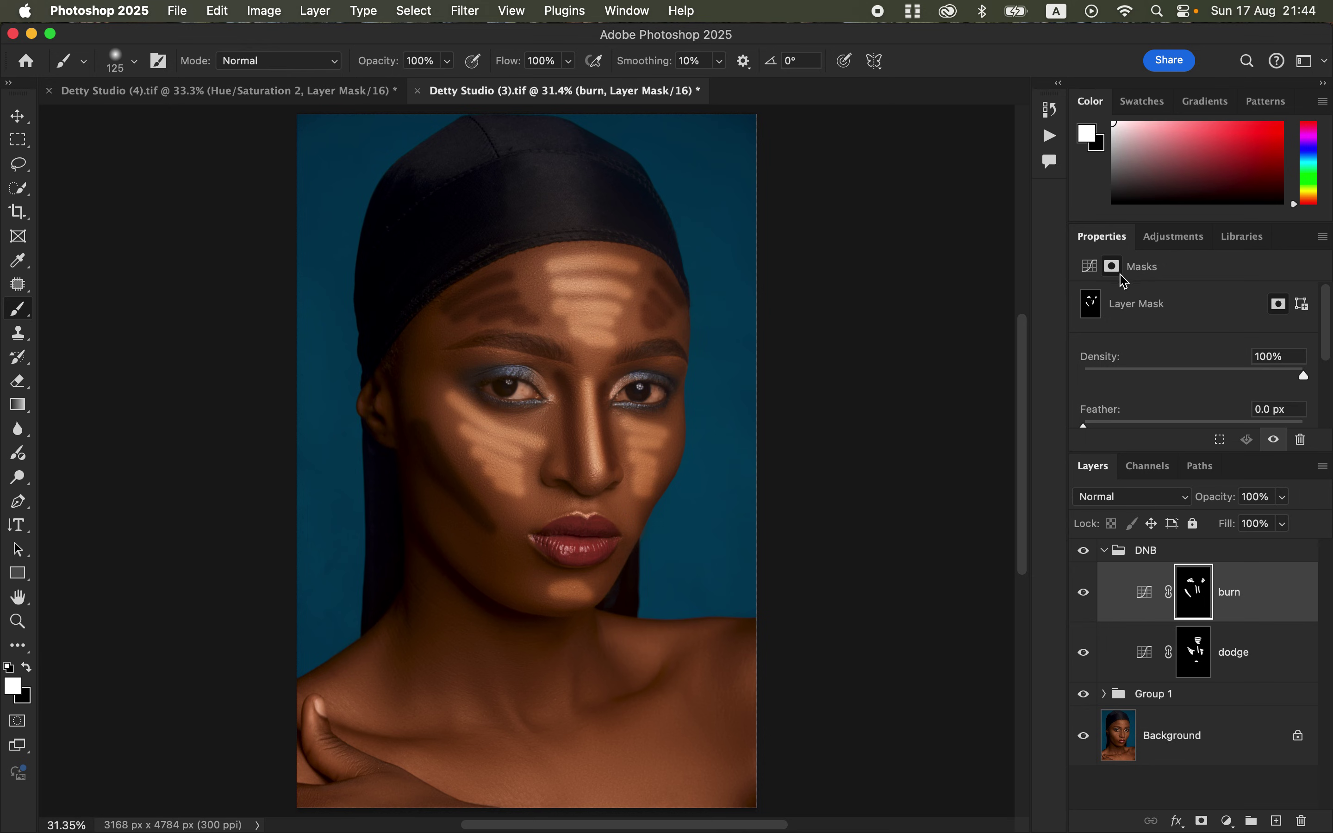
# Feather the burn layer's mask until its strokes blend softly, and set the dodge mask's feather to 103.9 px.
pyautogui.moveTo(1091, 425); pyautogui.dragTo(1237, 425)
pyautogui.moveTo(1239, 420); pyautogui.dragTo(1236, 421)
pyautogui.click(1194, 649)
pyautogui.click(1116, 423)
pyautogui.moveTo(1115, 425); pyautogui.dragTo(1228, 430)
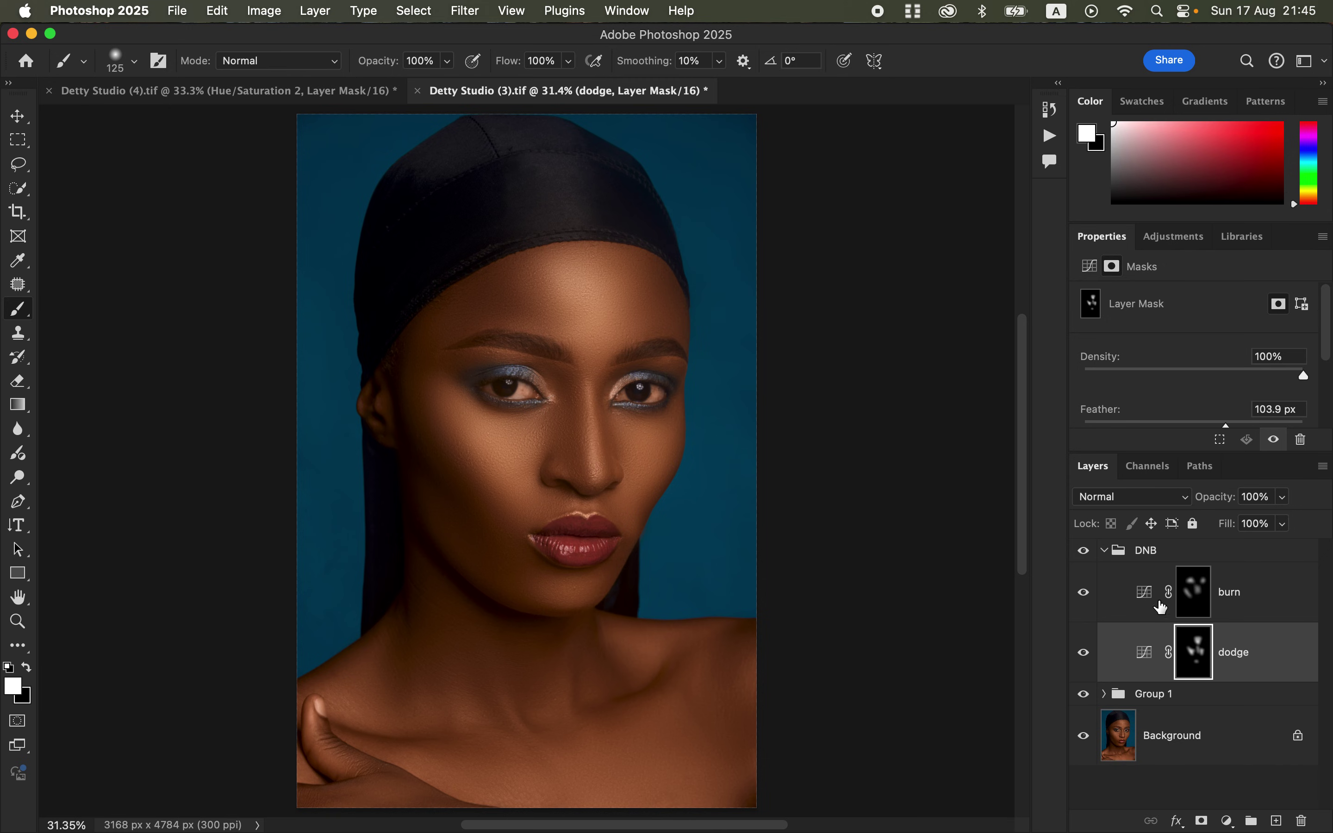
# Toggle the DNB group's visibility to compare the face with and without the feathered contouring.
pyautogui.click(1085, 553)
pyautogui.click(1085, 552)
pyautogui.click(1085, 554)
pyautogui.click(1085, 554)
# Lower the dodge layer's opacity slightly and set the burn layer's opacity to 82%.
pyautogui.click(1284, 503)
pyautogui.moveTo(1288, 520)
pyautogui.mouseDown()
pyautogui.moveTo(1263, 517)
pyautogui.moveTo(1270, 526)
pyautogui.moveTo(1270, 512)
pyautogui.moveTo(1265, 528)
pyautogui.mouseUp()
pyautogui.click(1262, 593)
pyautogui.click(1285, 498)
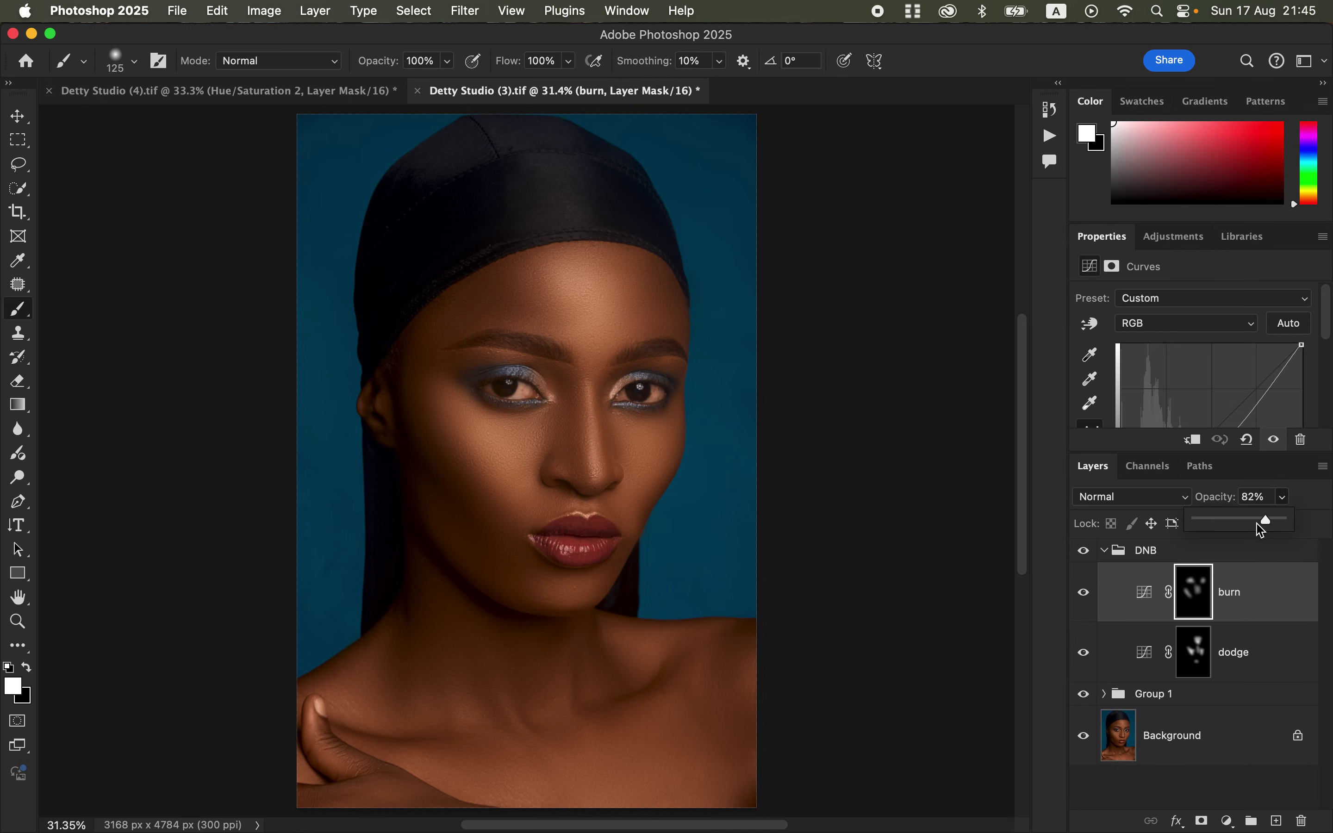
# Collapse the DNB group and toggle its visibility to check the reduced dodge and burn effect.
pyautogui.click(1105, 551)
pyautogui.click(1091, 554)
pyautogui.click(1091, 554)
pyautogui.click(1090, 553)
pyautogui.click(1090, 554)
# Set the DNB group's opacity to 76% and compare the portrait with the group hidden and shown.
pyautogui.click(1285, 499)
pyautogui.moveTo(1288, 521); pyautogui.dragTo(1259, 521)
pyautogui.click(1085, 553)
pyautogui.click(1085, 553)
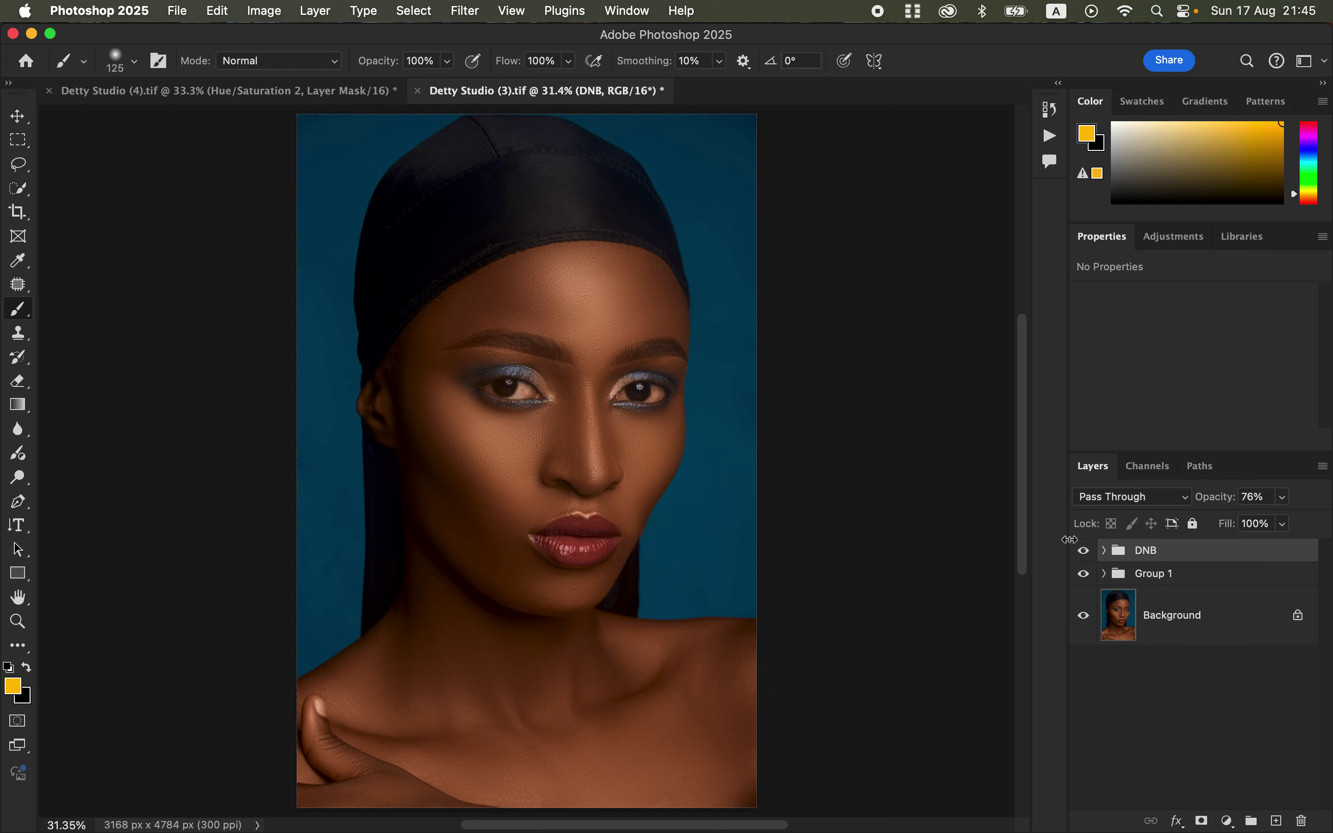
# Add a Hue/Saturation adjustment layer above the DNB group and set its saturation to -68.
pyautogui.press('super+plus')
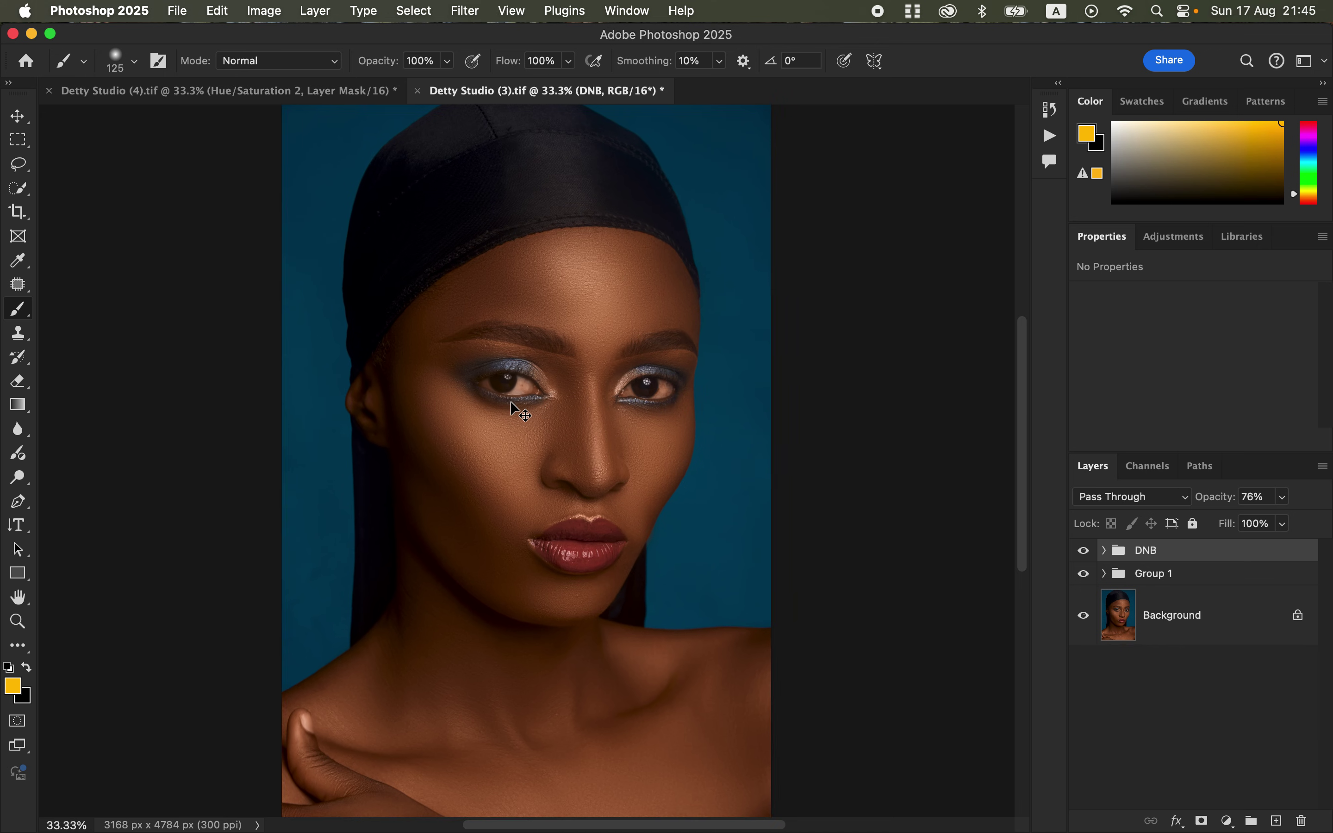
pyautogui.press('super+plus')
pyautogui.press('super+plus')
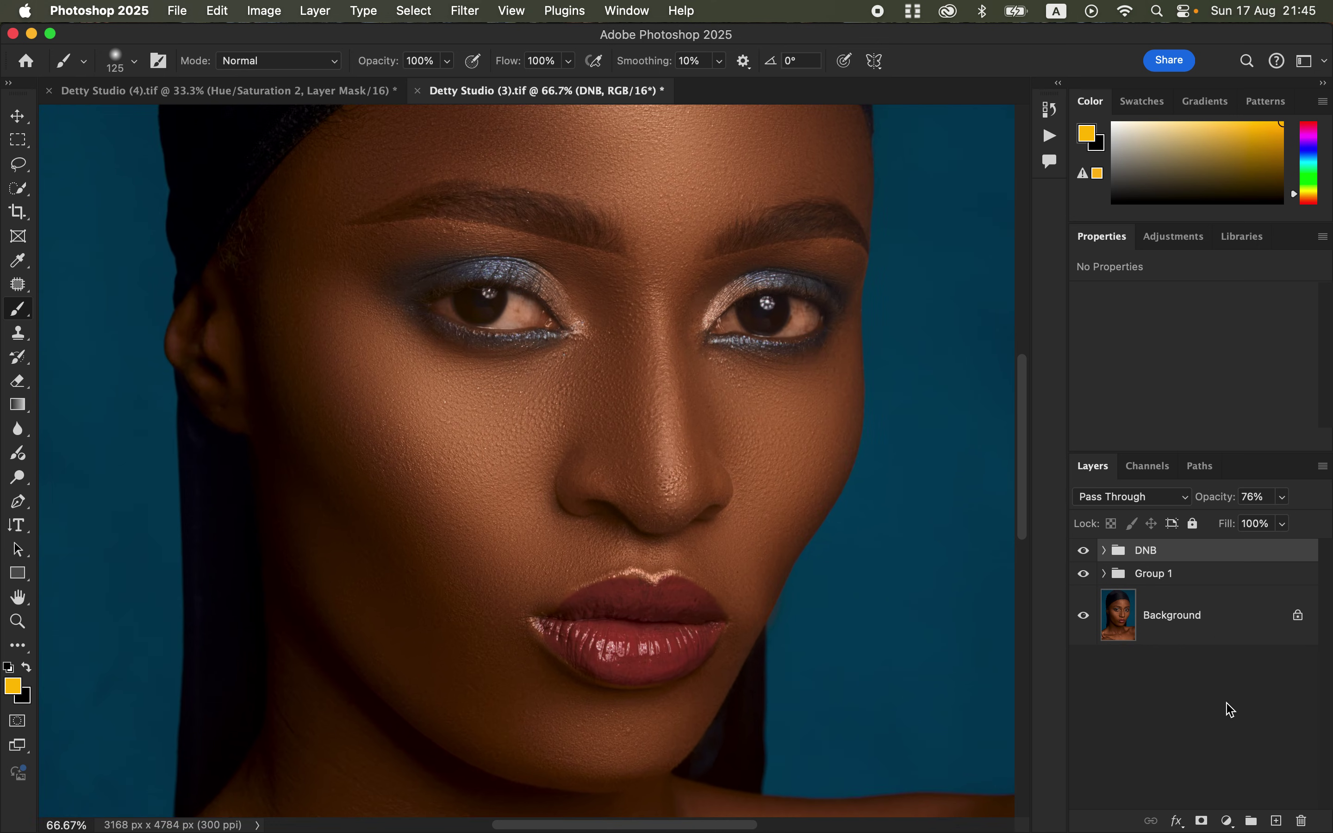
pyautogui.click(1229, 821)
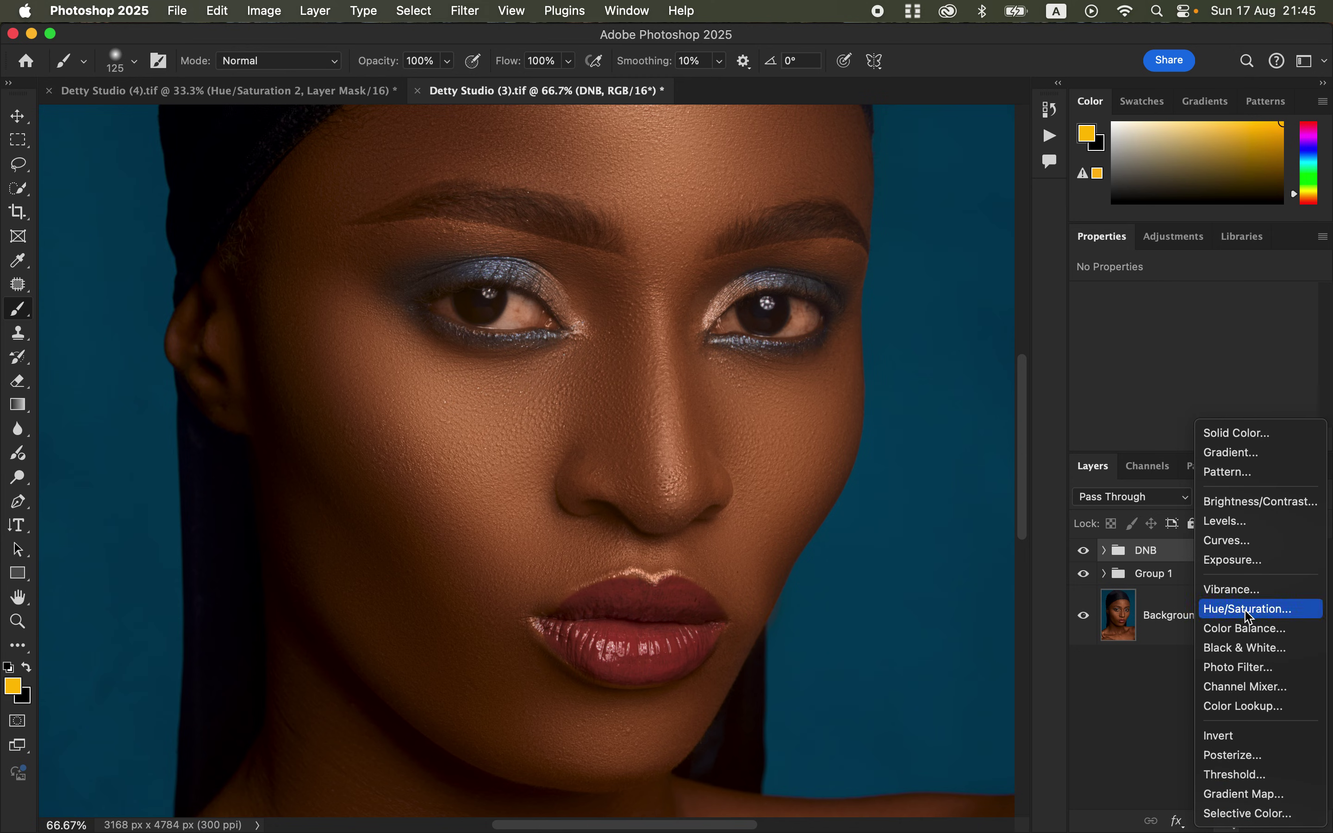
pyautogui.click(1249, 610)
pyautogui.click(1173, 325)
pyautogui.click(1173, 327)
pyautogui.scroll(-1, 1329, 356)
pyautogui.scroll(-1, 1328, 356)
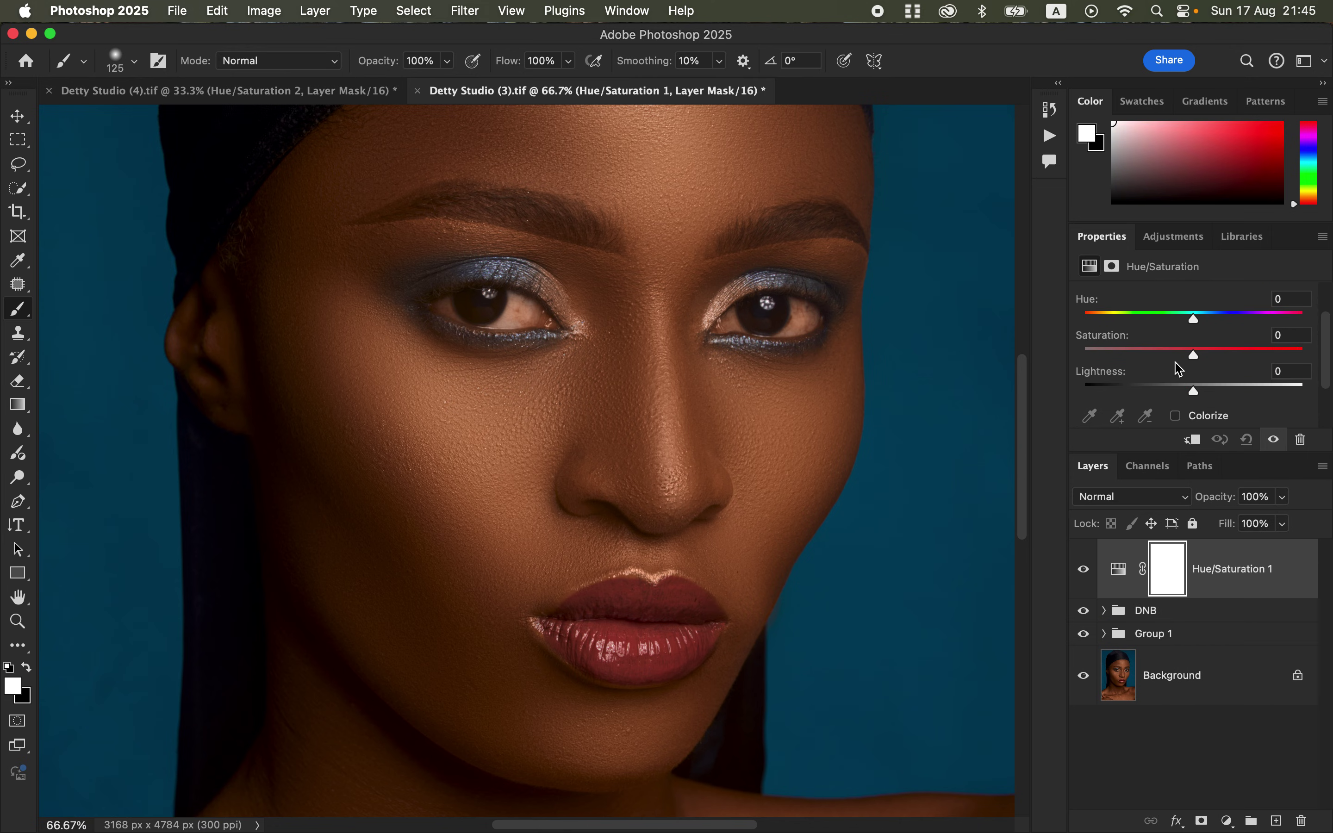
pyautogui.moveTo(1185, 351); pyautogui.dragTo(1121, 356)
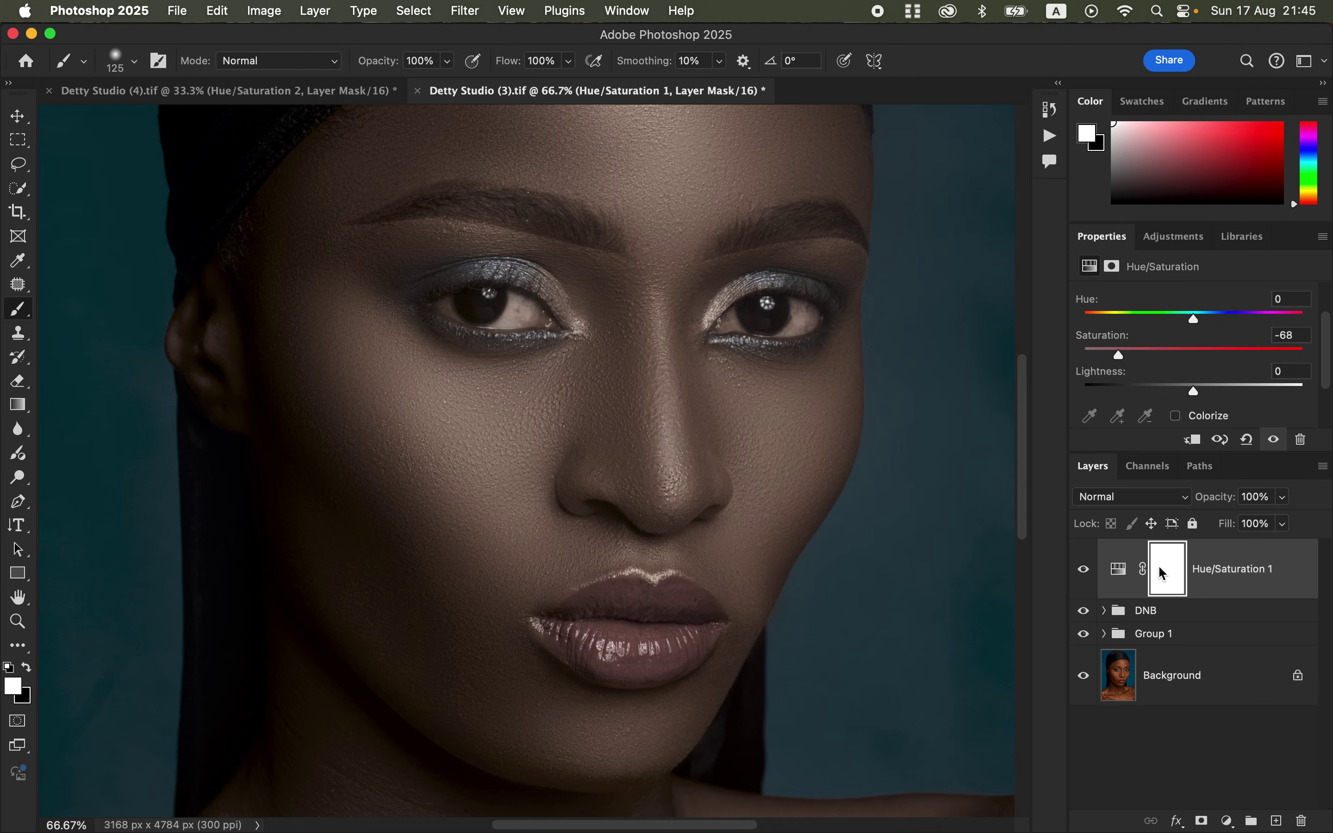
# Invert the Hue/Saturation mask to black and paint the whites of both eyes with a white brush of size 70.
pyautogui.press('super+i')
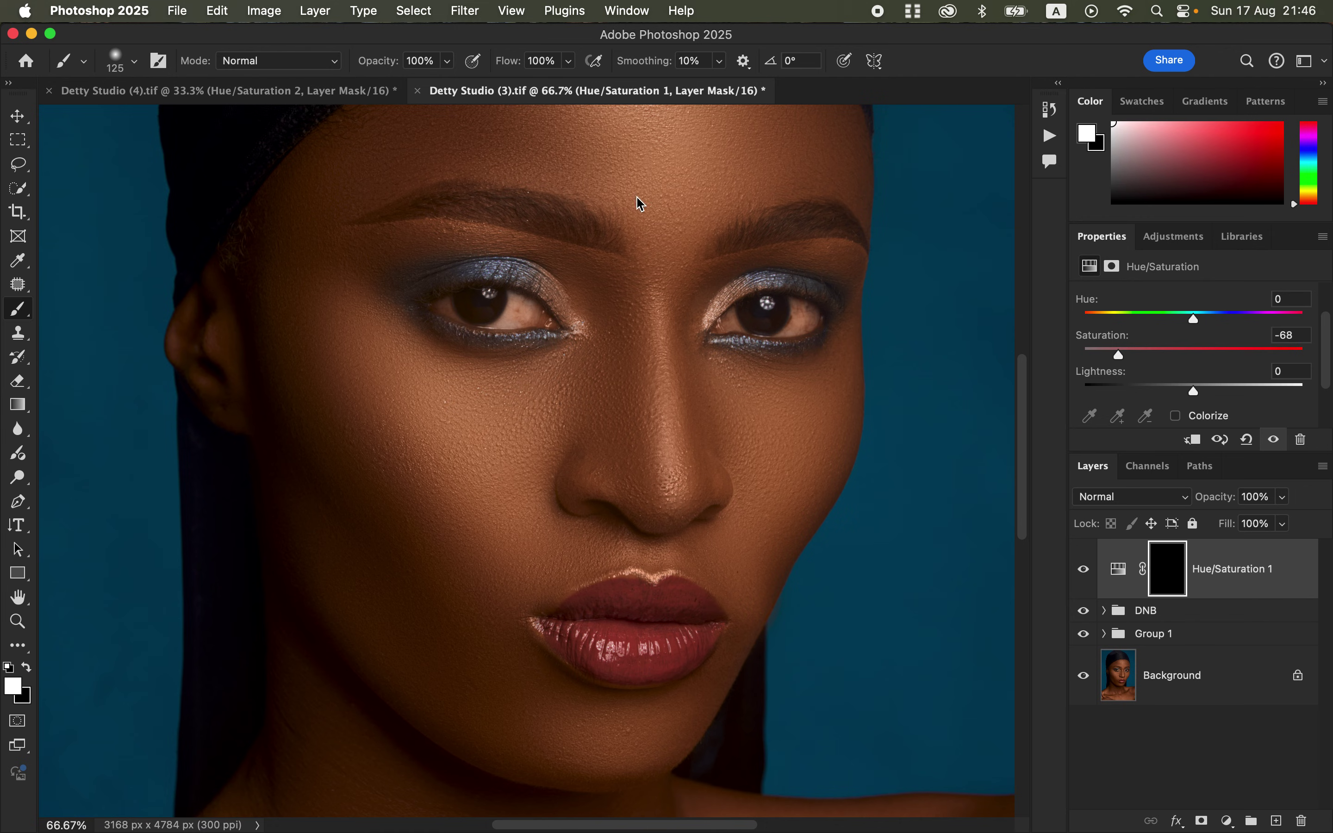
pyautogui.press('[')
pyautogui.press('[')
pyautogui.press('[')
pyautogui.moveTo(800, 321)
pyautogui.mouseDown()
pyautogui.moveTo(798, 306)
pyautogui.moveTo(810, 310)
pyautogui.moveTo(797, 318)
pyautogui.moveTo(809, 322)
pyautogui.moveTo(731, 314)
pyautogui.moveTo(798, 335)
pyautogui.moveTo(803, 316)
pyautogui.mouseUp()
pyautogui.moveTo(458, 295)
pyautogui.mouseDown()
pyautogui.moveTo(473, 321)
pyautogui.moveTo(529, 314)
pyautogui.moveTo(518, 304)
pyautogui.mouseUp()
# Check the eye desaturation by toggling its layer's visibility, lower its opacity to 91%, and review the whole portrait.
pyautogui.click(1085, 572)
pyautogui.click(1284, 498)
pyautogui.moveTo(1286, 515); pyautogui.dragTo(1277, 528)
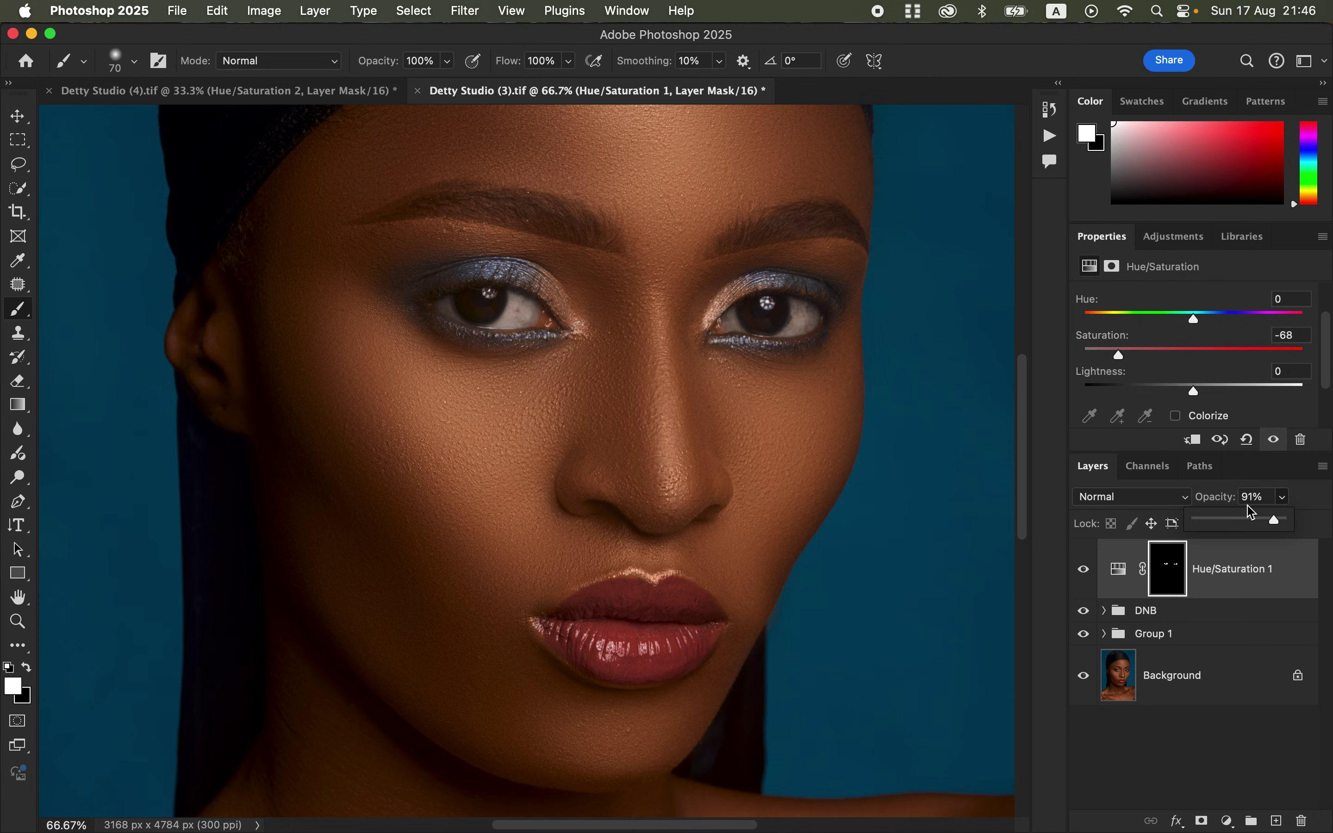
pyautogui.press('super+minus')
pyautogui.press('super+minus')
pyautogui.press('super+minus')
pyautogui.press('super+minus')
pyautogui.press('super+equal')
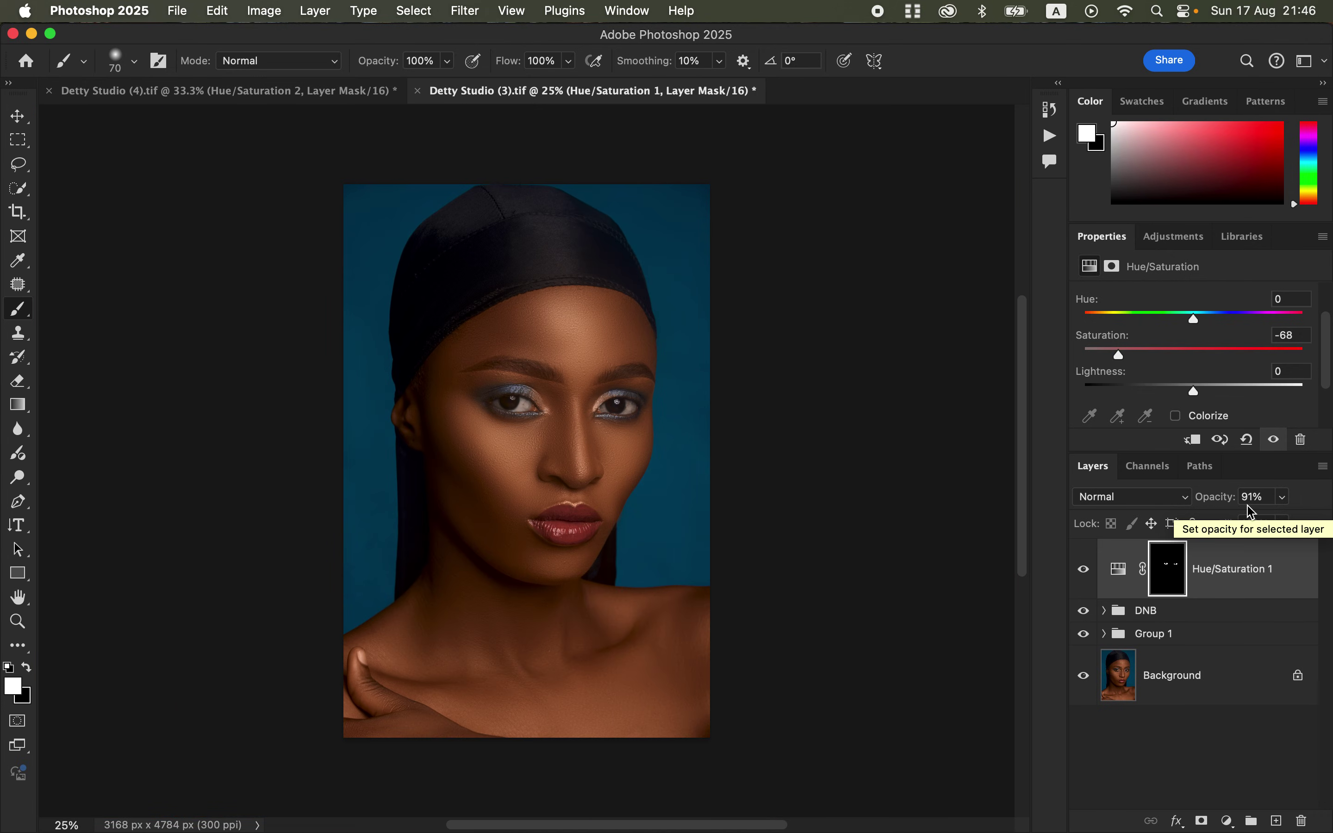
pyautogui.scroll(2, 1252, 512)
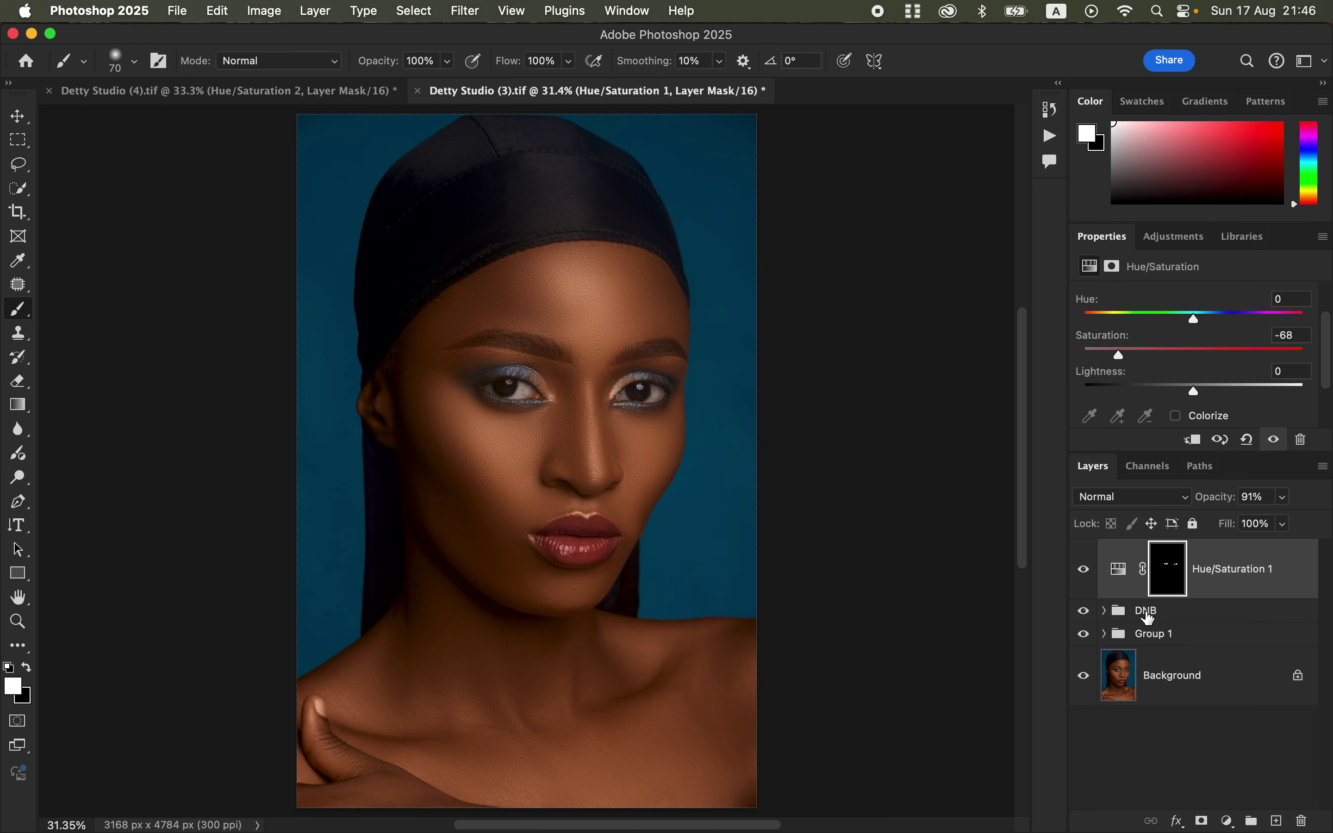
# Add a Black & White adjustment layer blended in Multiply mode at 13% opacity.
pyautogui.click(1227, 823)
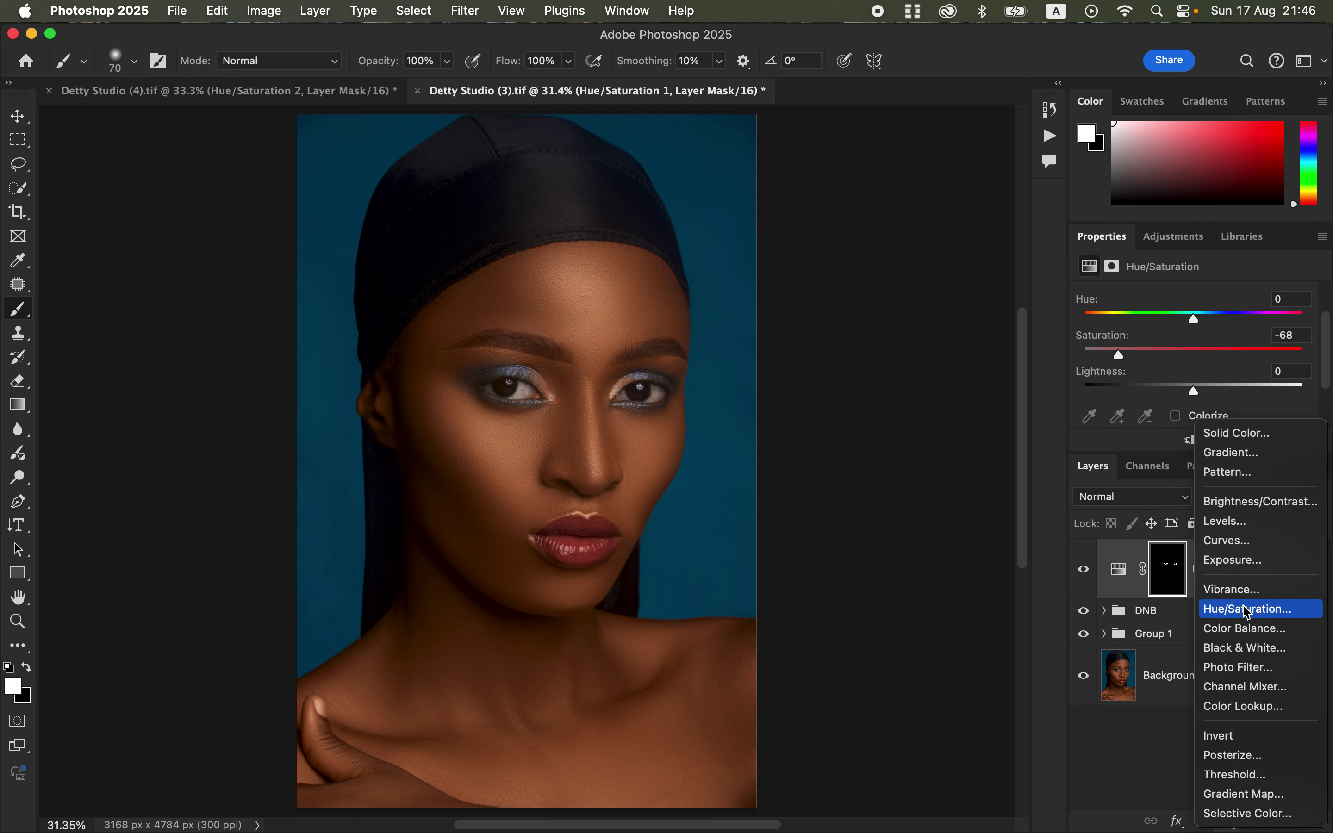
pyautogui.press('Escape')
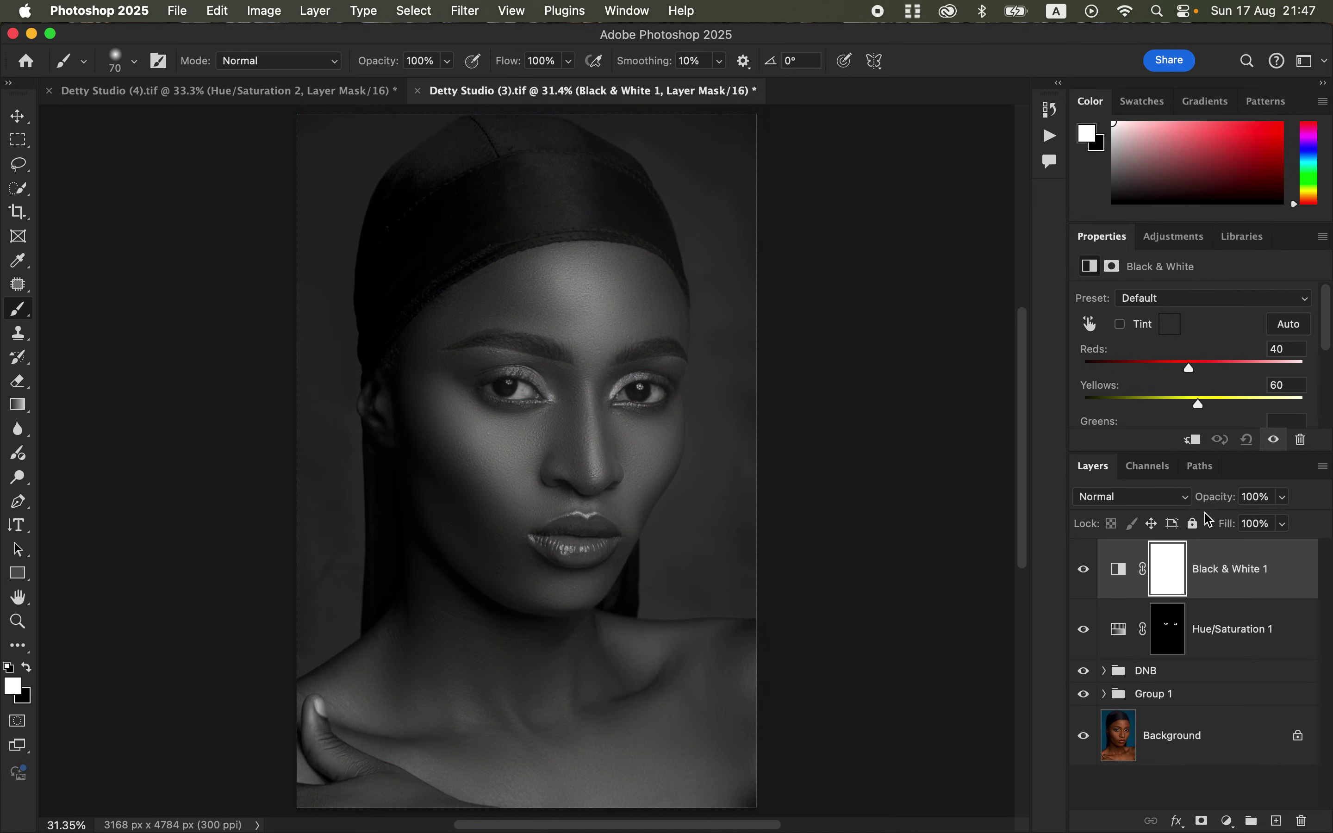
pyautogui.click(1179, 498)
pyautogui.click(1124, 567)
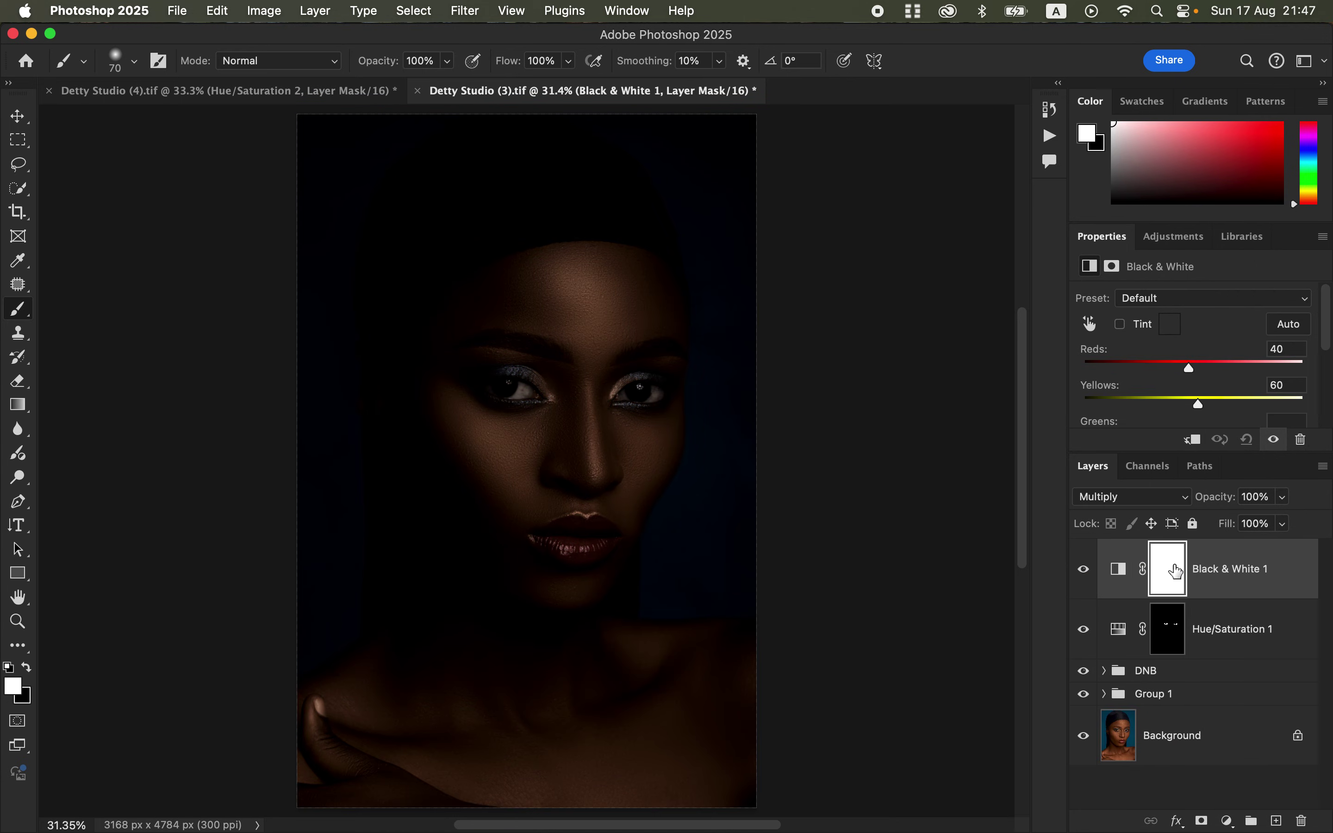
pyautogui.moveTo(1283, 497); pyautogui.dragTo(1223, 521)
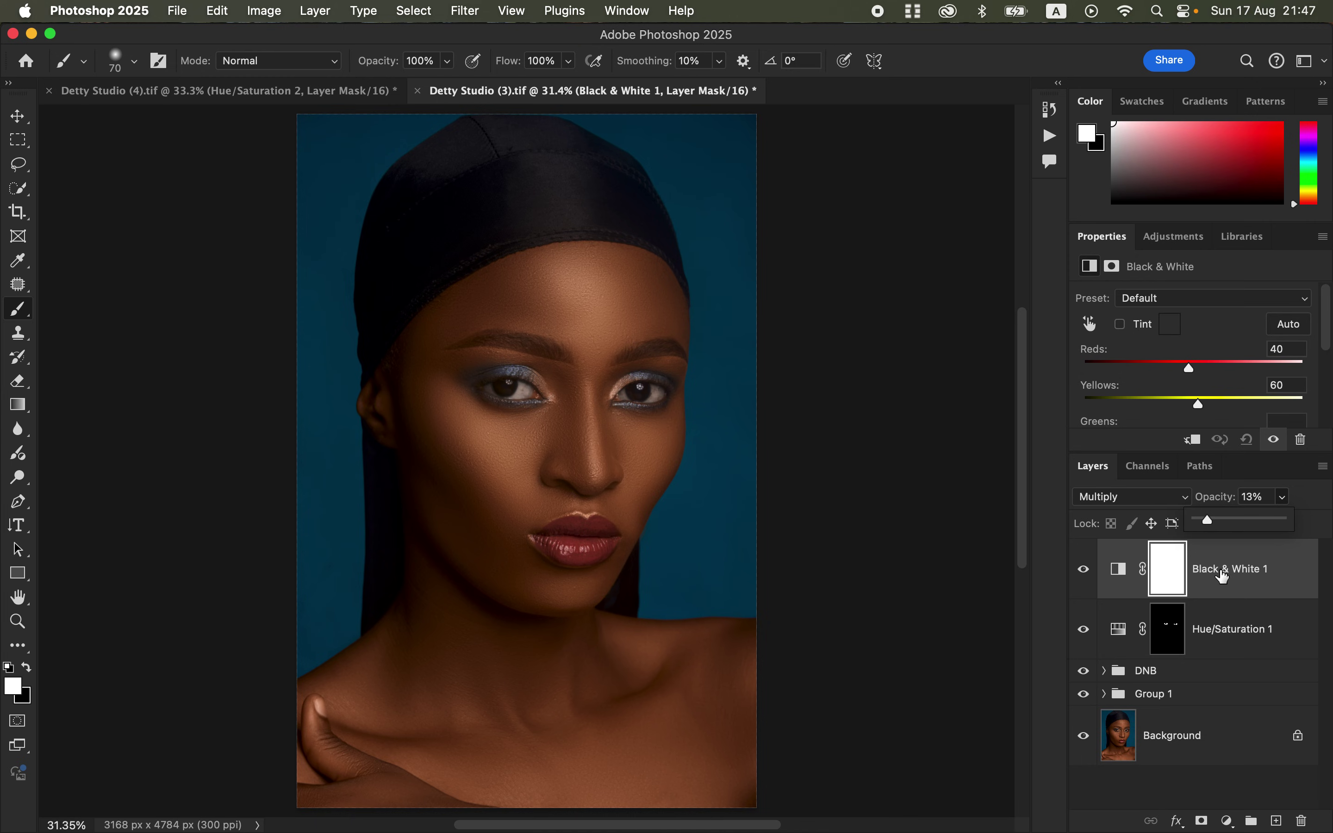
# Add a second Hue/Saturation adjustment layer and set the lightness of the reds to -25.
pyautogui.click(1228, 821)
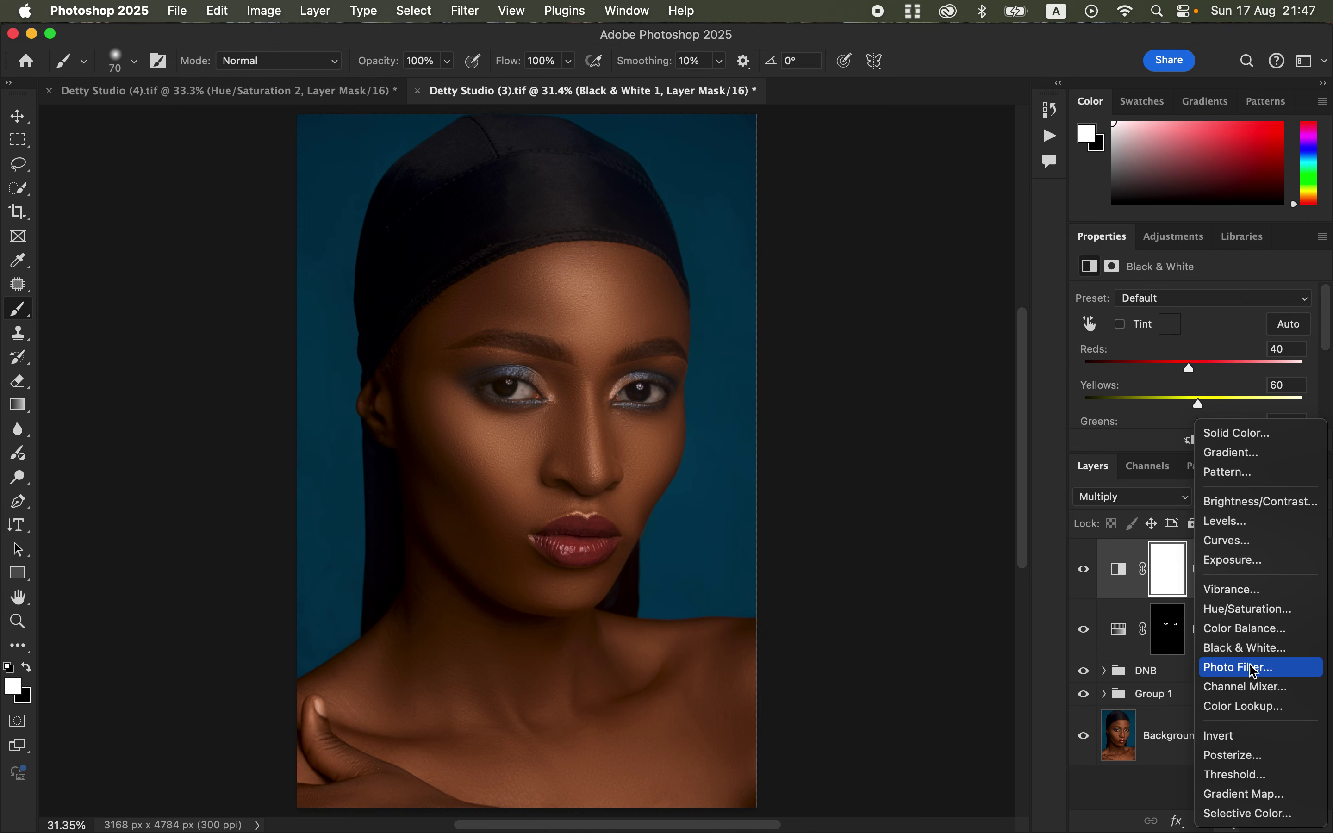
pyautogui.click(1246, 608)
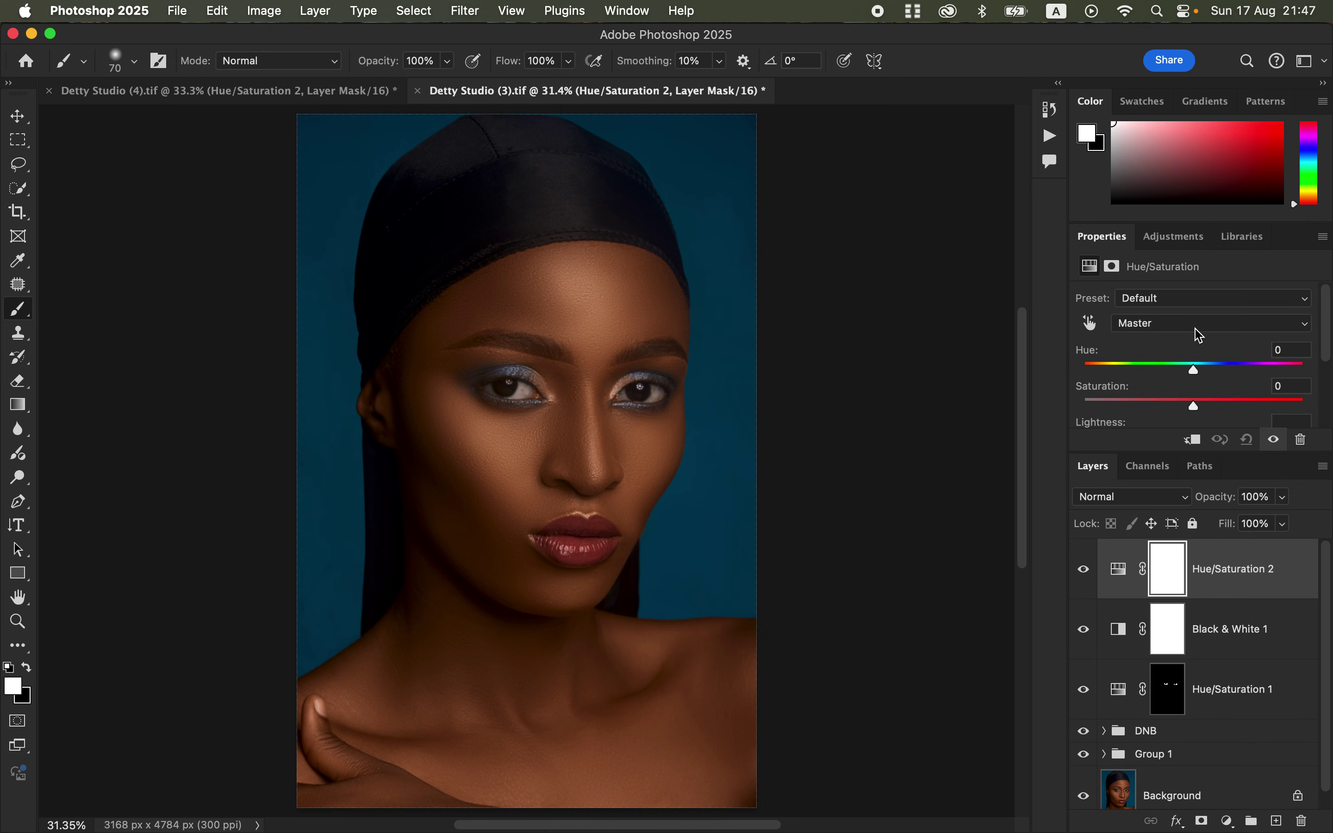
pyautogui.click(1201, 335)
pyautogui.click(1191, 347)
pyautogui.moveTo(1324, 344); pyautogui.dragTo(1330, 379)
pyautogui.moveTo(1191, 392); pyautogui.dragTo(1170, 395)
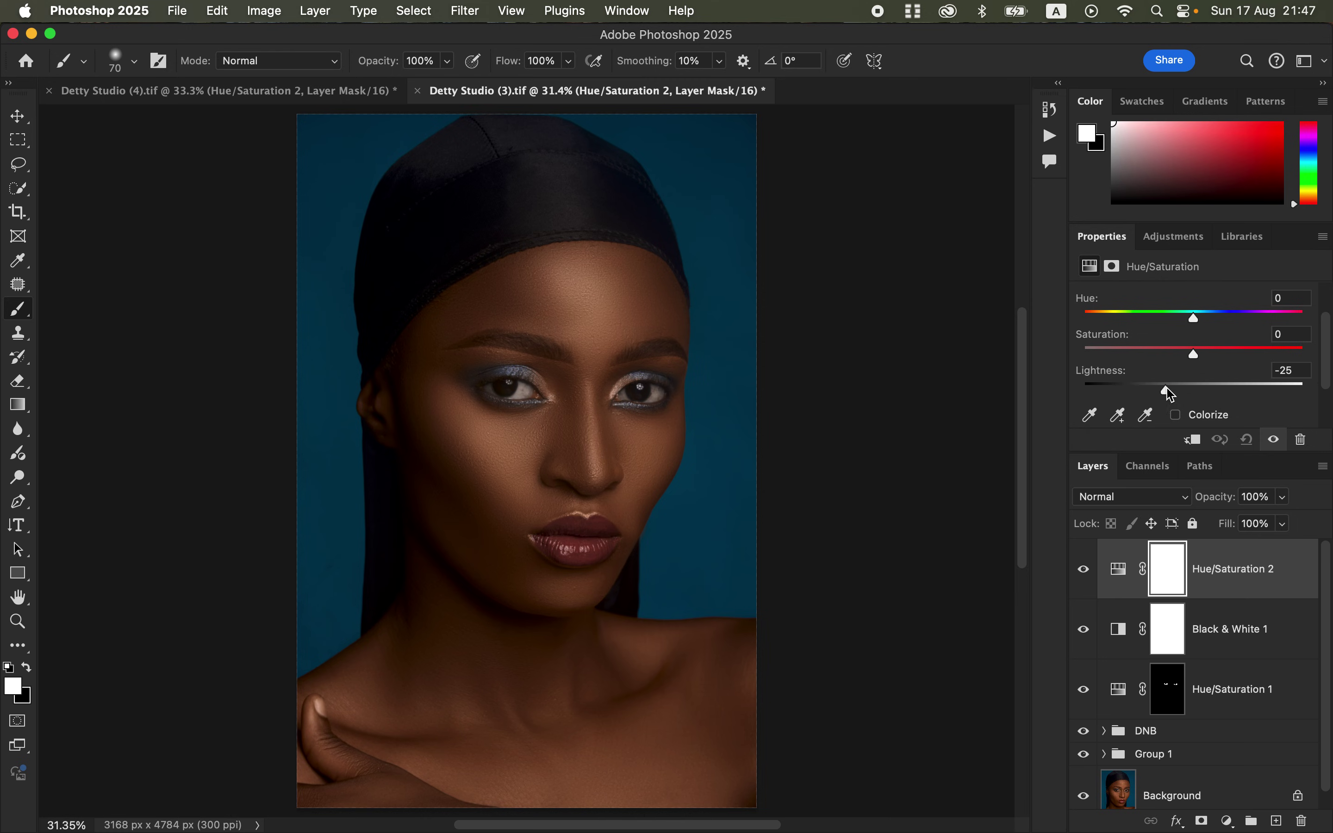
# Toggle the Hue/Saturation 2 layer's visibility to compare the skin with and without the darkened reds.
pyautogui.click(1084, 574)
pyautogui.click(1084, 573)
pyautogui.click(1084, 573)
pyautogui.click(1085, 576)
# Add a Levels adjustment layer with input black at 5 and input white at 201, and compare the portrait with and without it.
pyautogui.click(1228, 822)
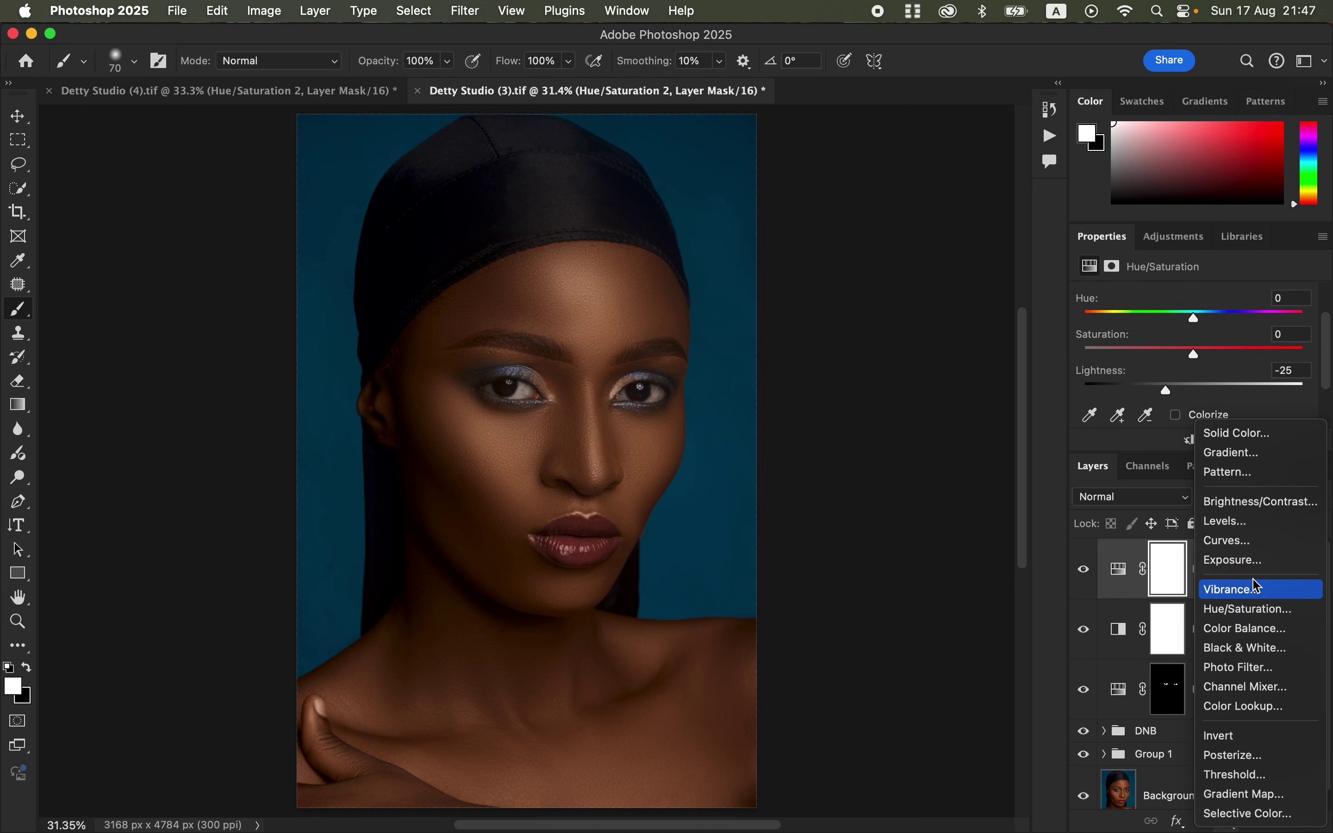
pyautogui.click(1247, 521)
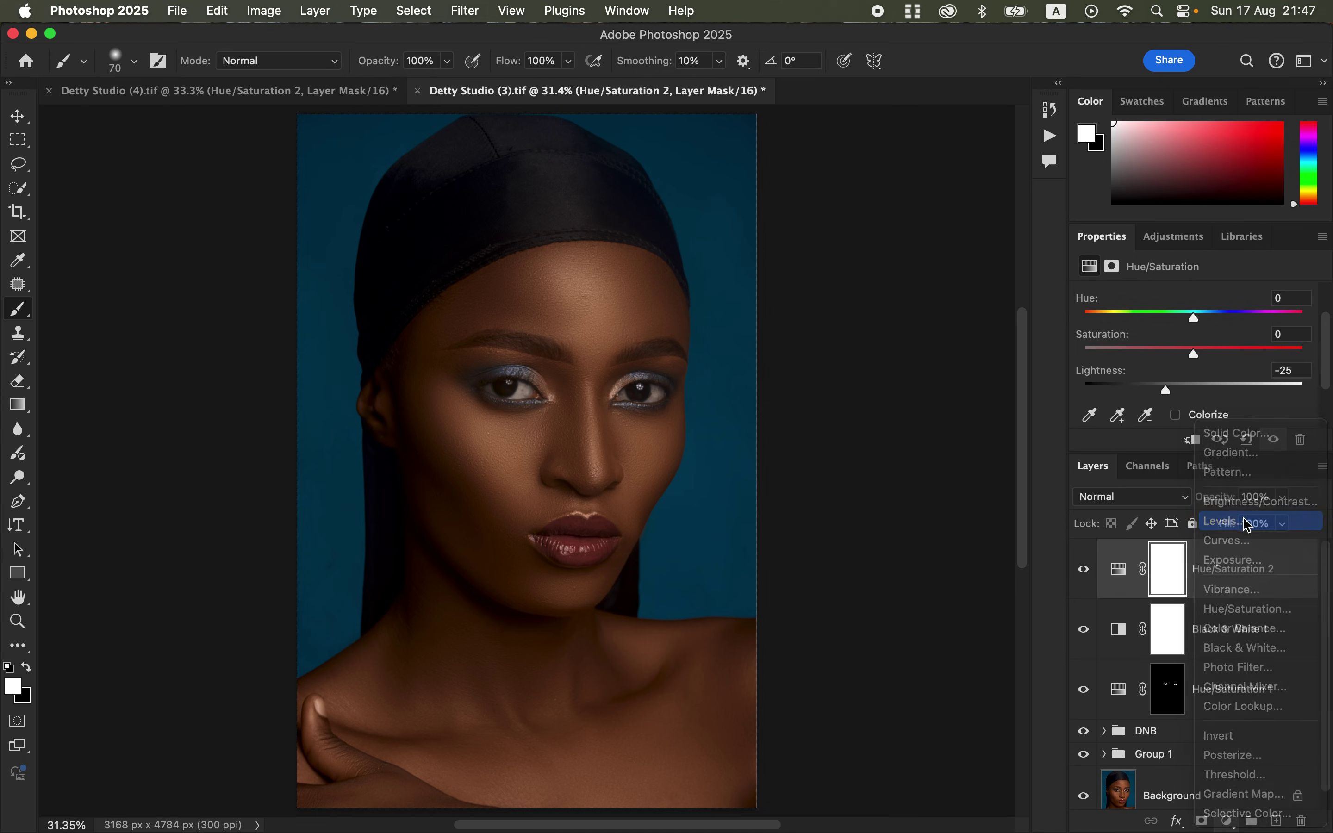
pyautogui.scroll(-1, 1328, 358)
pyautogui.scroll(-2, 1328, 358)
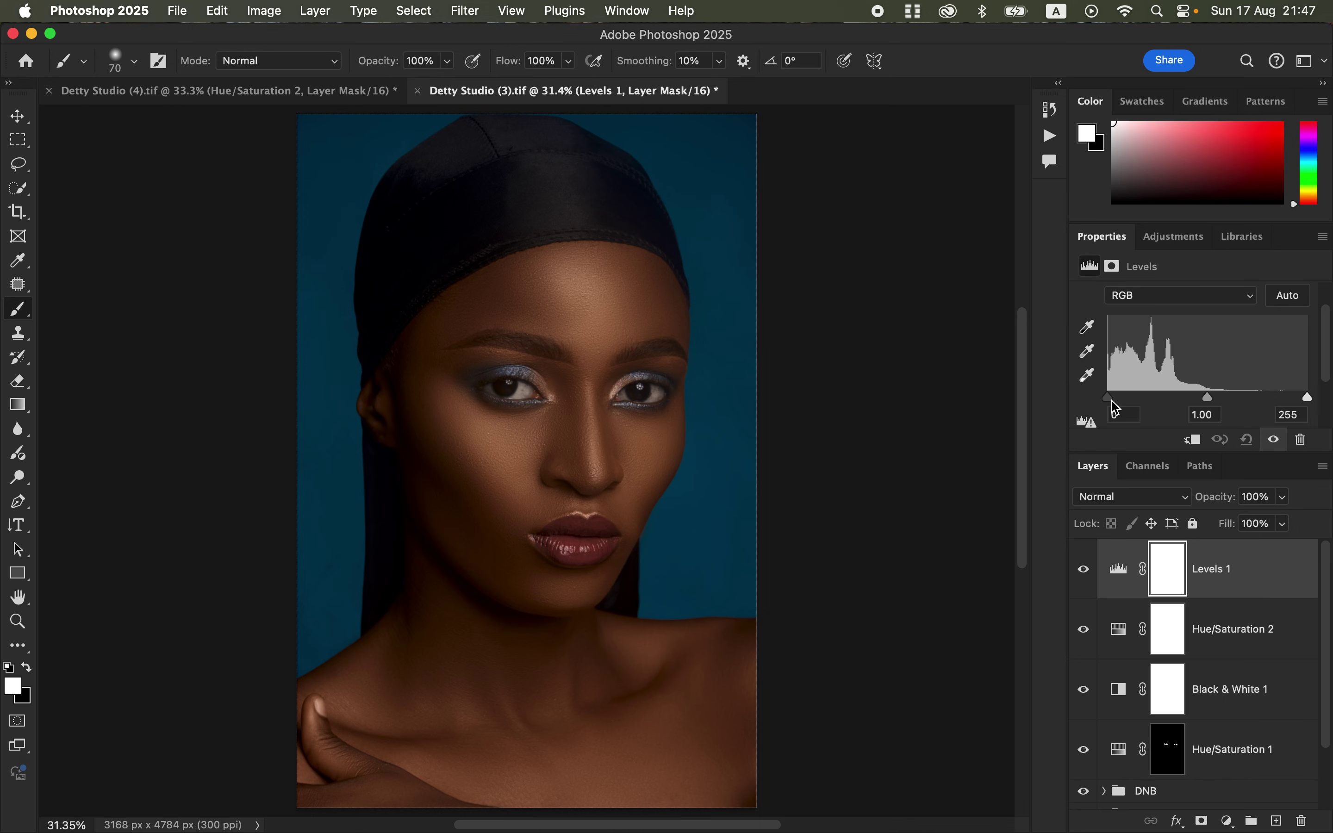
pyautogui.moveTo(1116, 402); pyautogui.dragTo(1116, 404)
pyautogui.moveTo(1311, 404); pyautogui.dragTo(1266, 392)
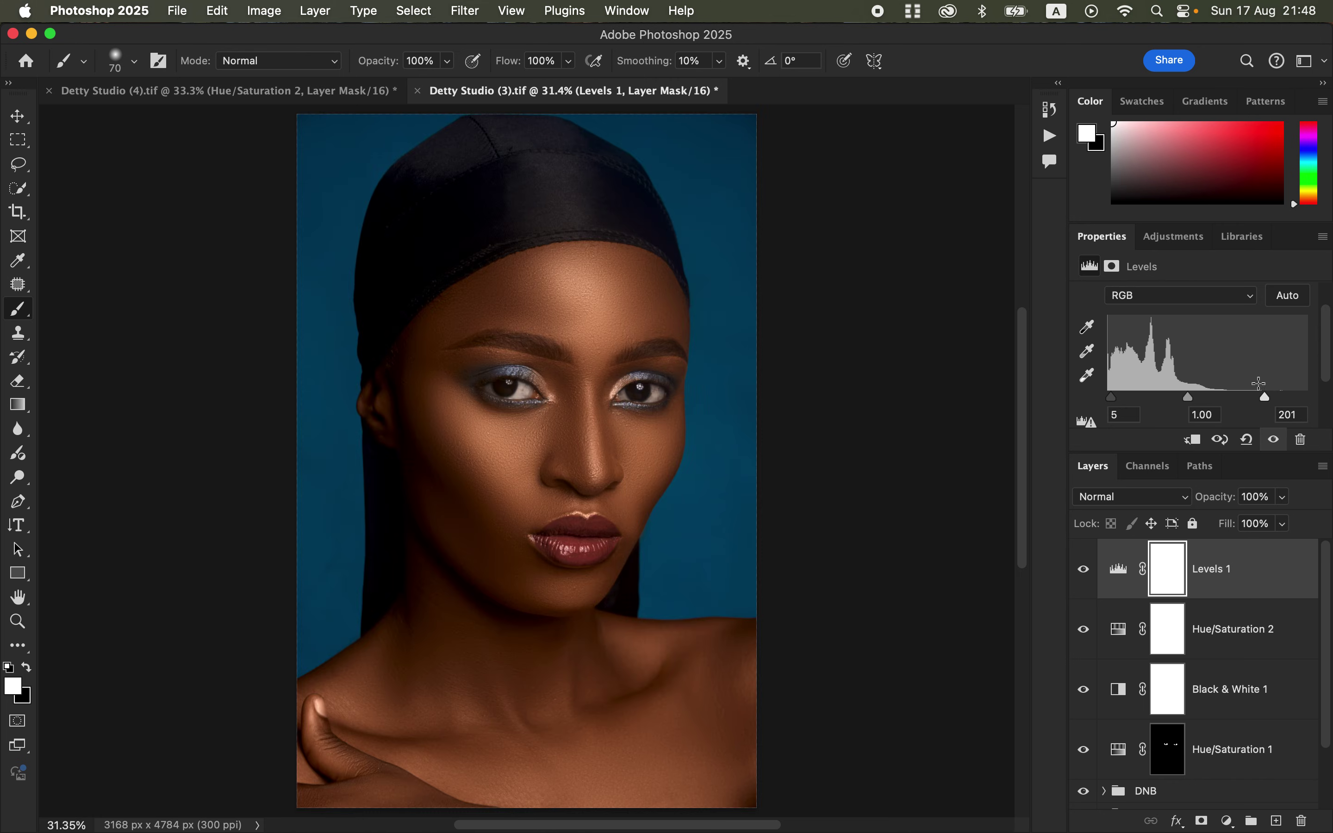
pyautogui.click(1084, 571)
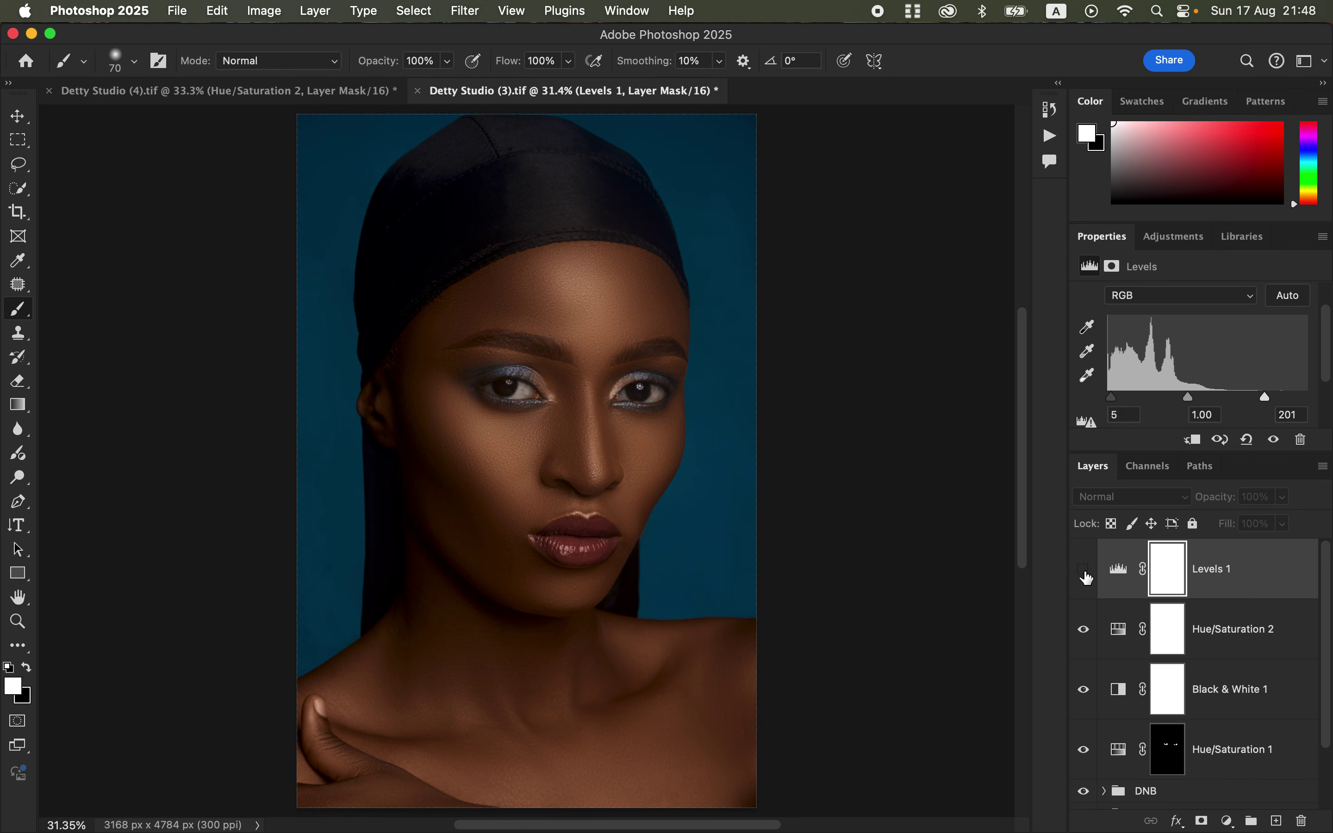
pyautogui.click(1084, 571)
pyautogui.click(1085, 574)
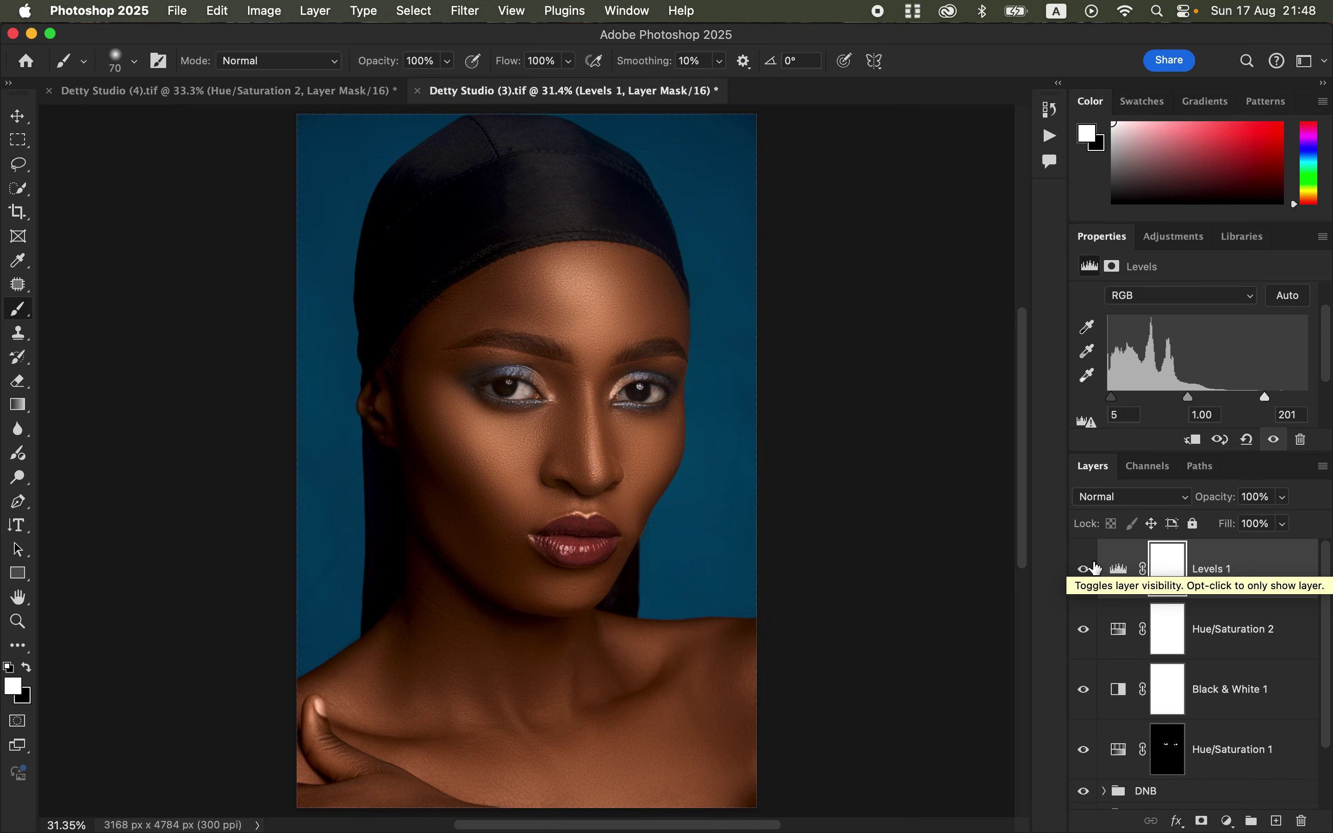
# Add a Selective Color adjustment layer and set the Blacks to +3% cyan and +2% black.
pyautogui.click(1228, 821)
pyautogui.click(1245, 821)
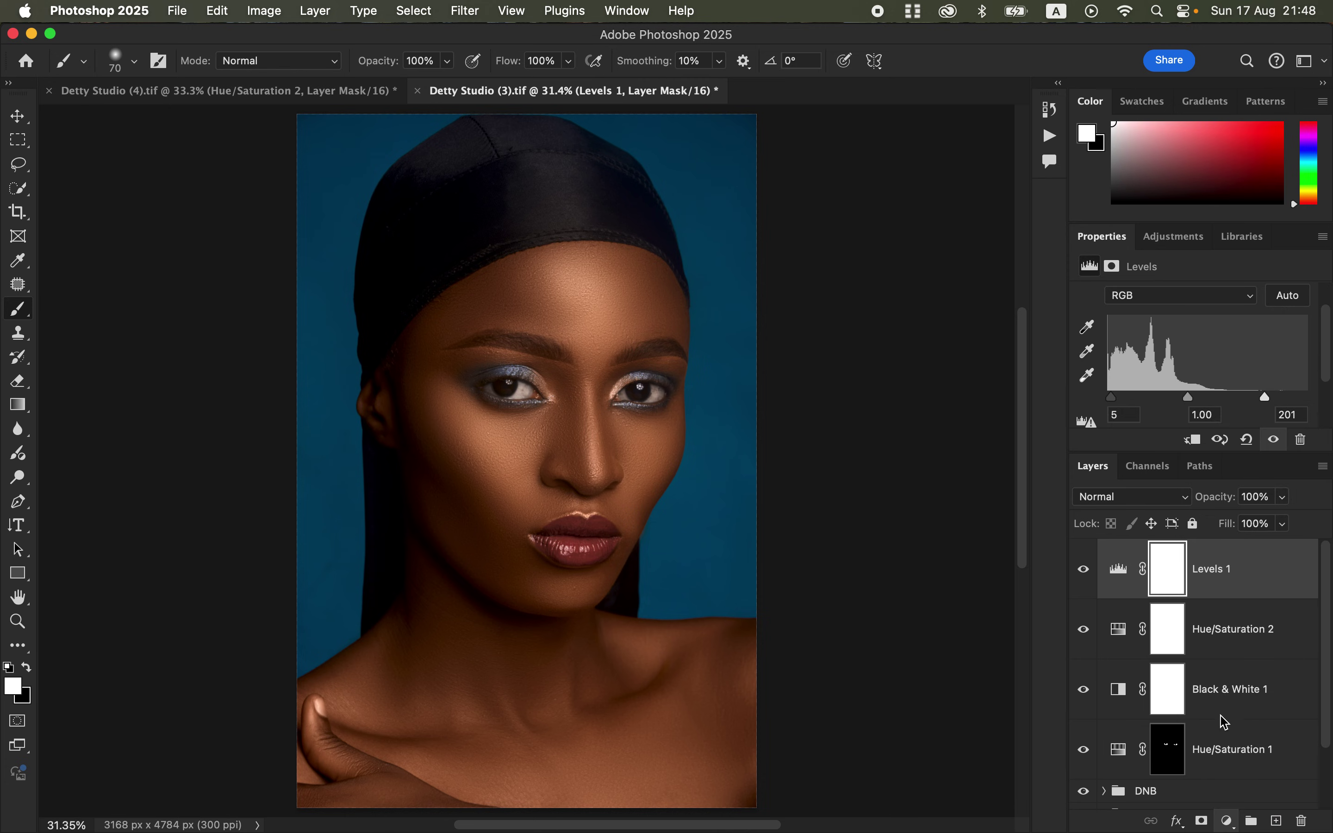
pyautogui.click(1191, 321)
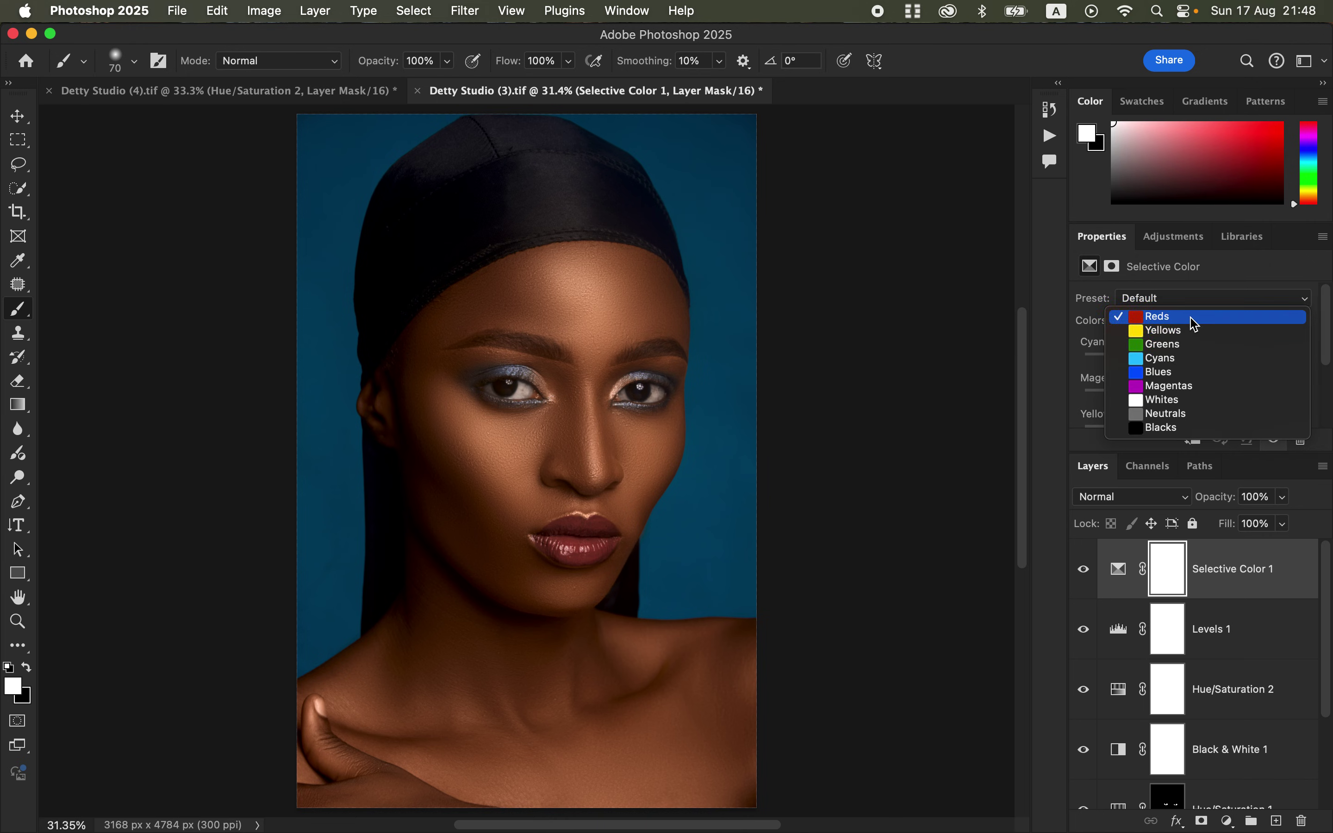
pyautogui.click(1192, 428)
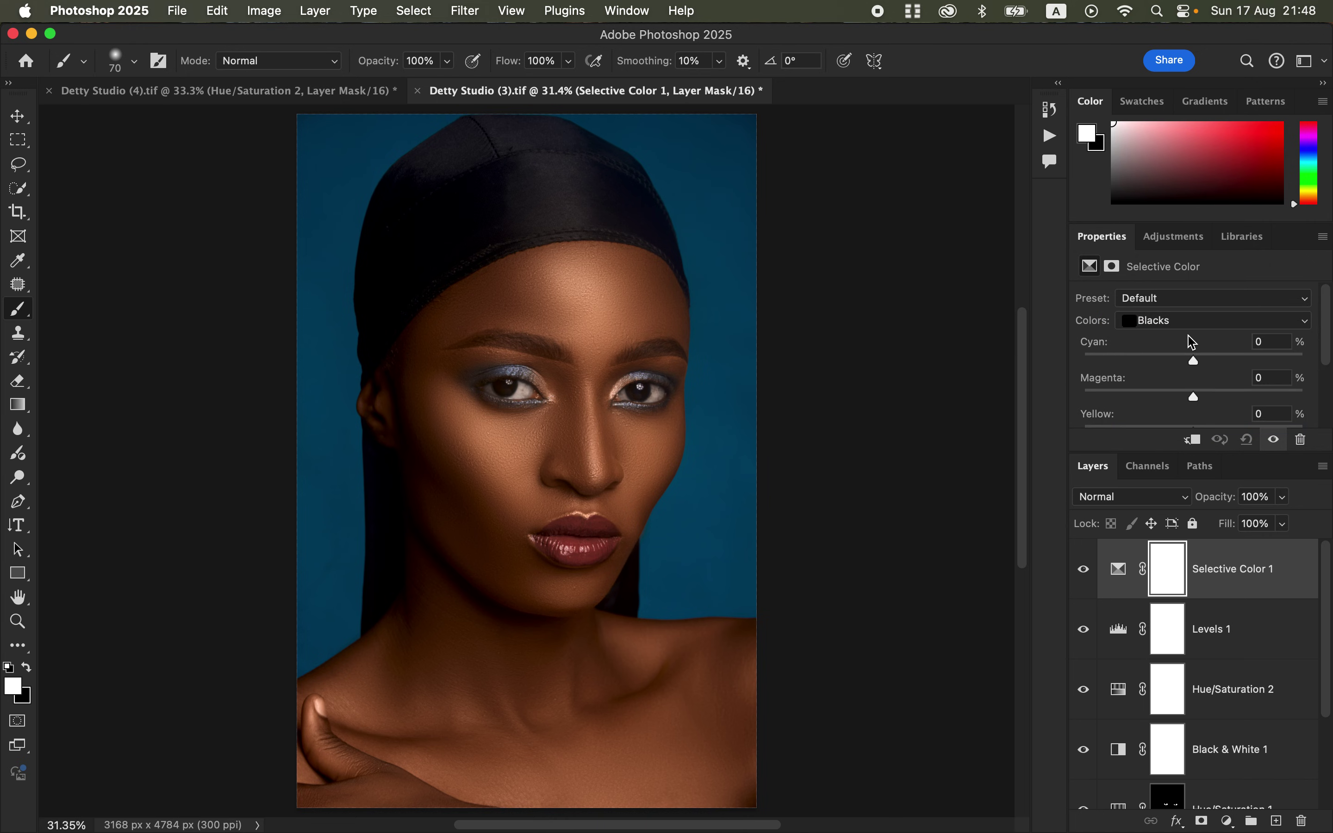
pyautogui.moveTo(1194, 359); pyautogui.dragTo(1200, 365)
pyautogui.scroll(-3, 1330, 355)
pyautogui.moveTo(1195, 426); pyautogui.dragTo(1199, 431)
# Toggle the Selective Color layer's visibility to compare the tinted blacks with the previous look.
pyautogui.click(1084, 570)
pyautogui.click(1084, 570)
pyautogui.click(1085, 570)
pyautogui.click(1084, 570)
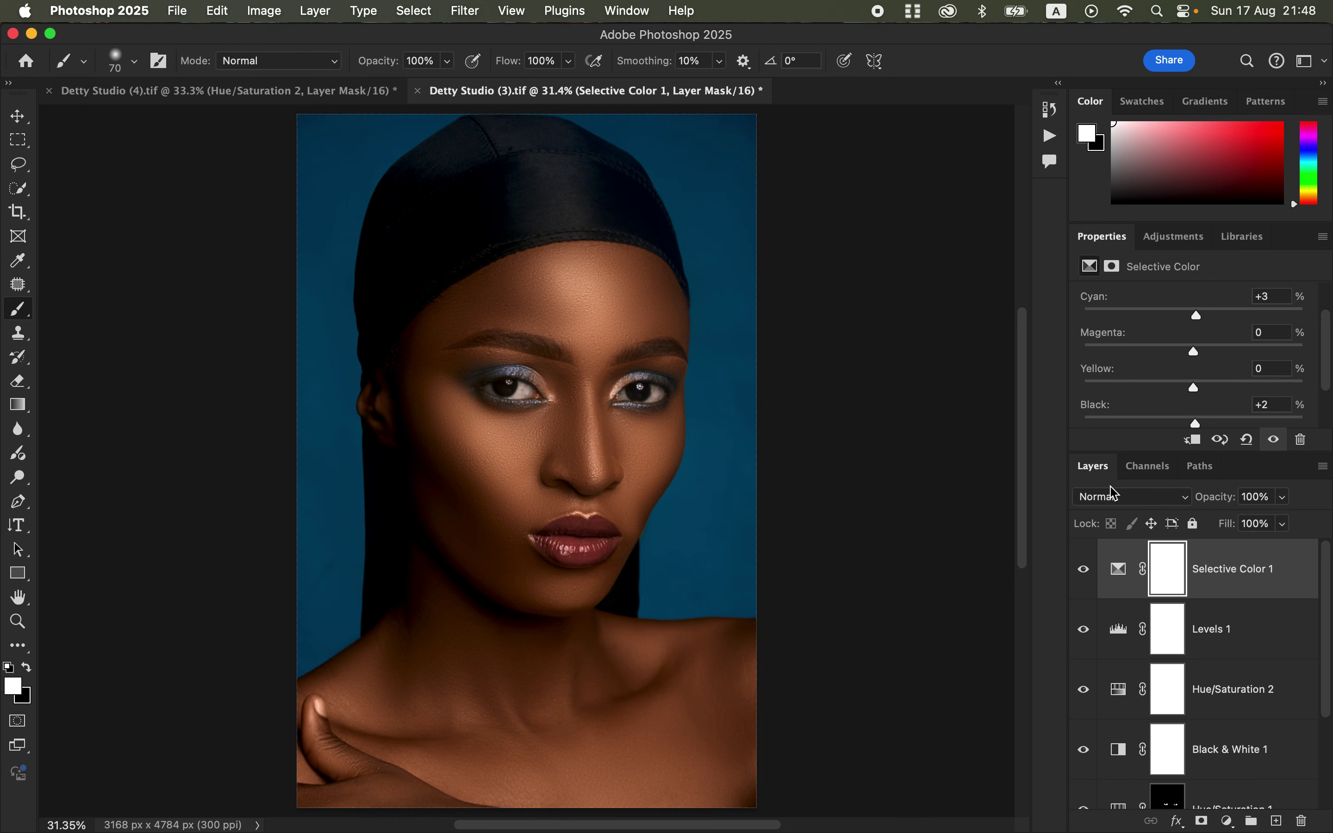
# Add a Curves adjustment layer on top and lower its white input point to strongly brighten the portrait.
pyautogui.click(1229, 821)
pyautogui.scroll(-2, 1237, 825)
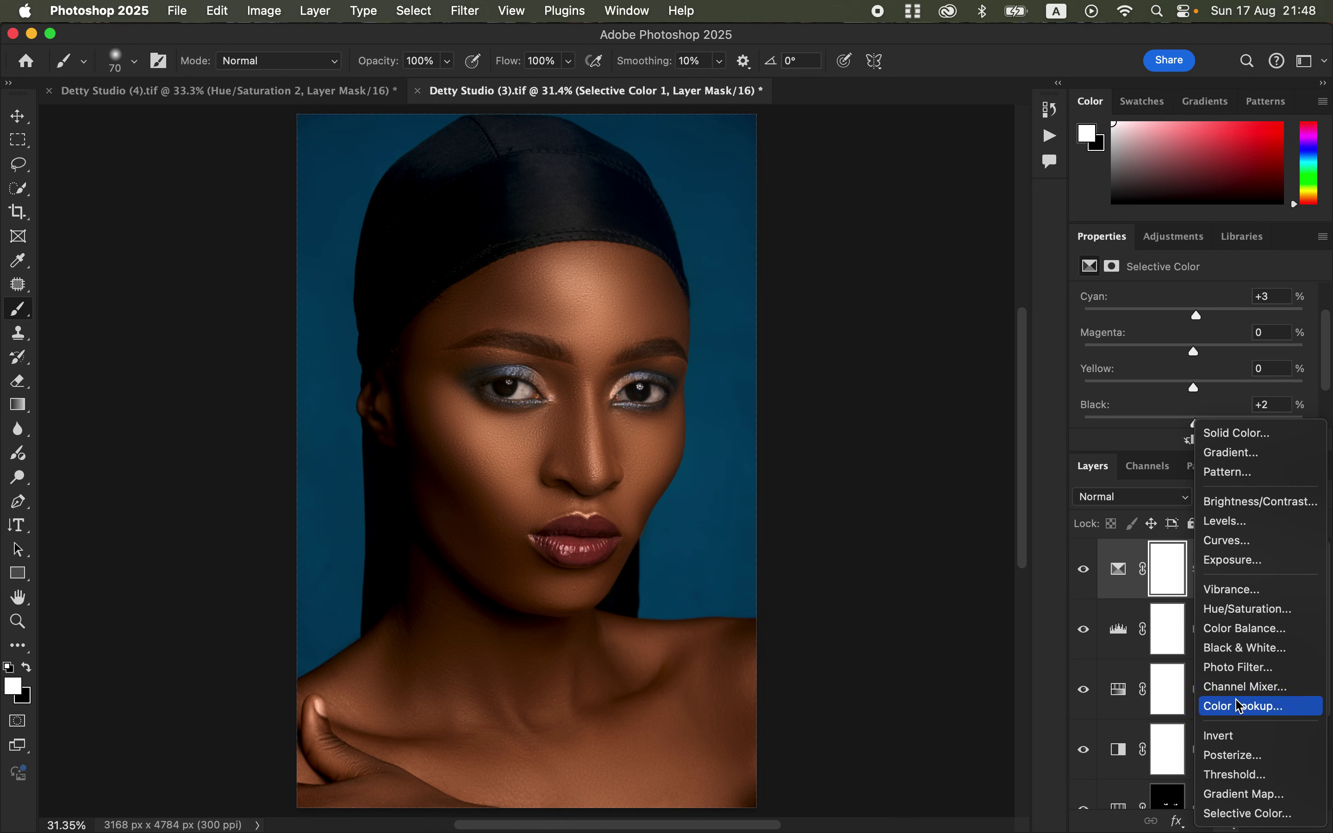
pyautogui.click(1251, 542)
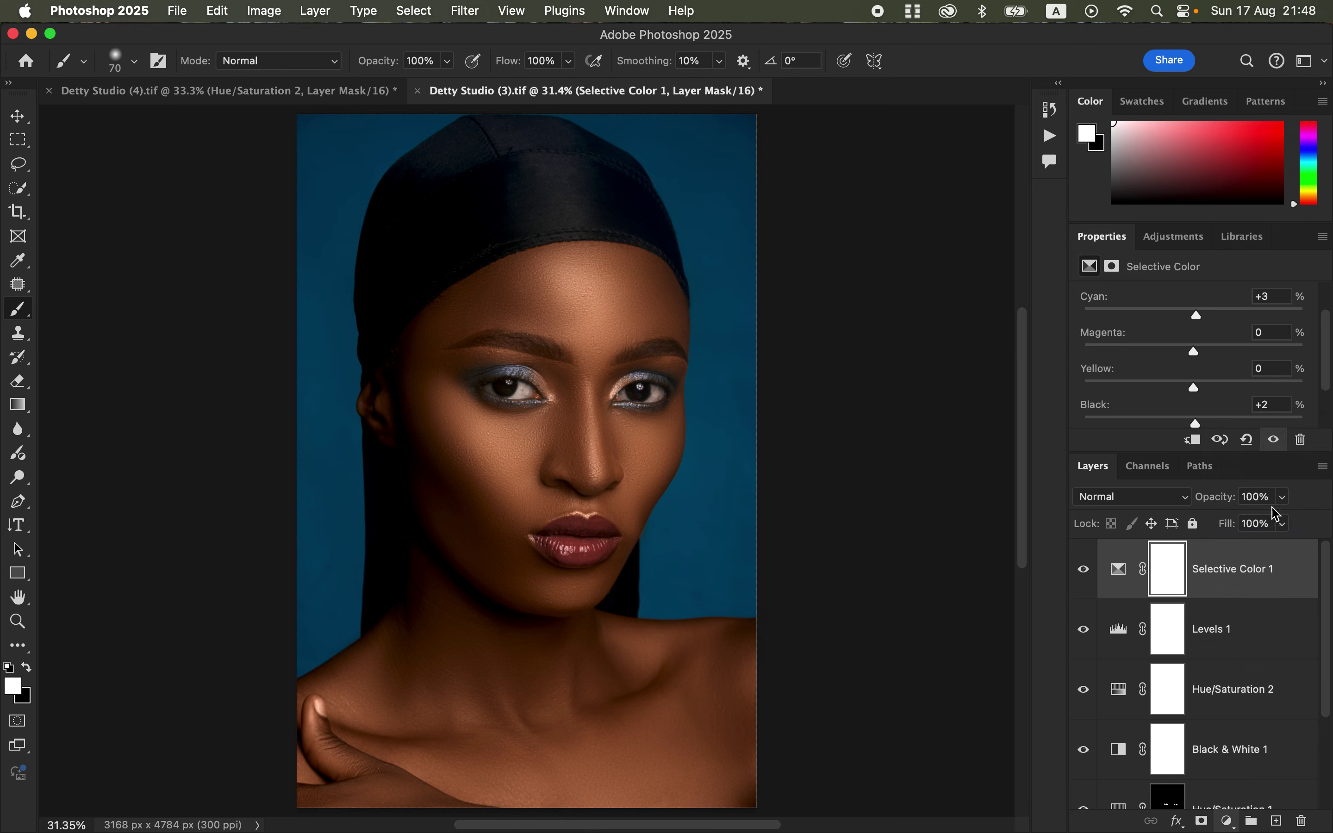
pyautogui.scroll(-3, 1325, 358)
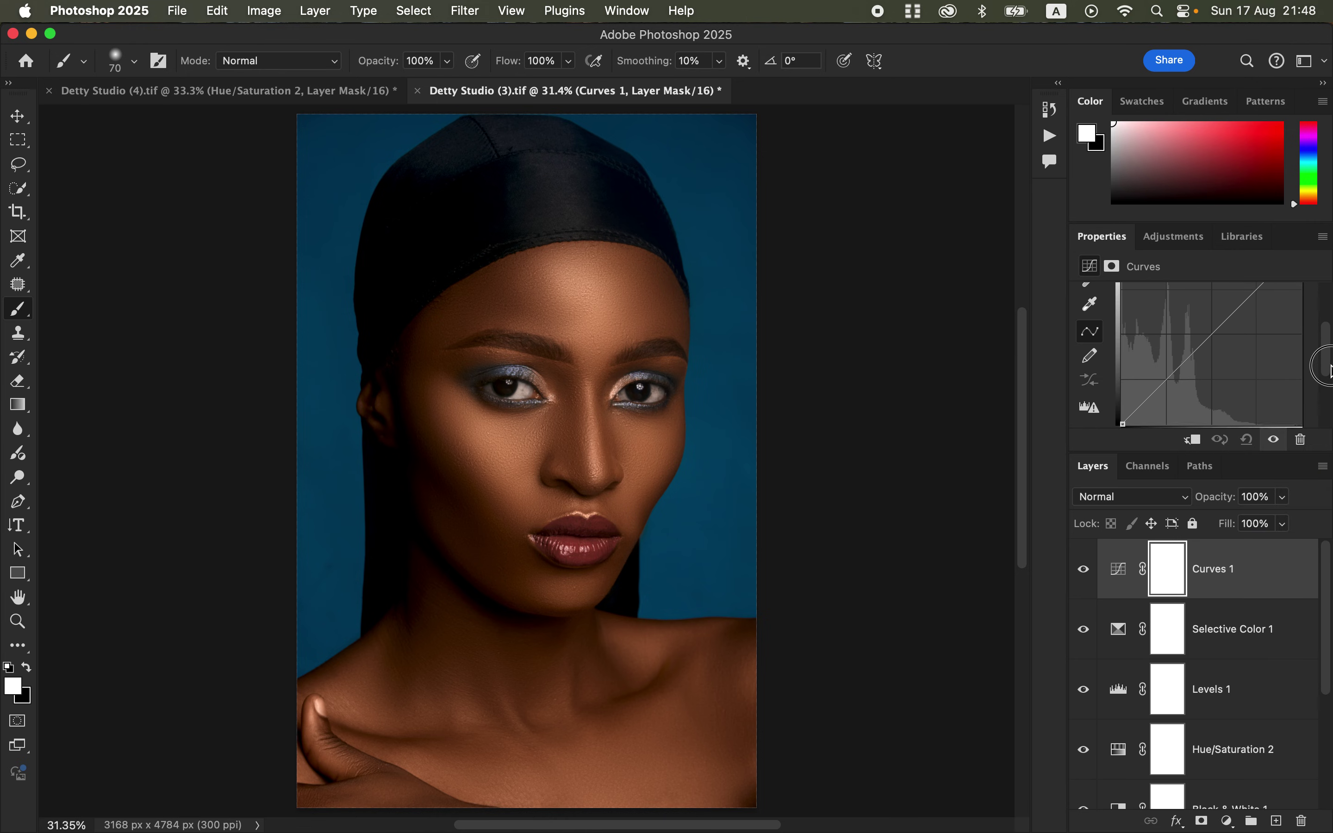
pyautogui.moveTo(1301, 415); pyautogui.dragTo(1249, 422)
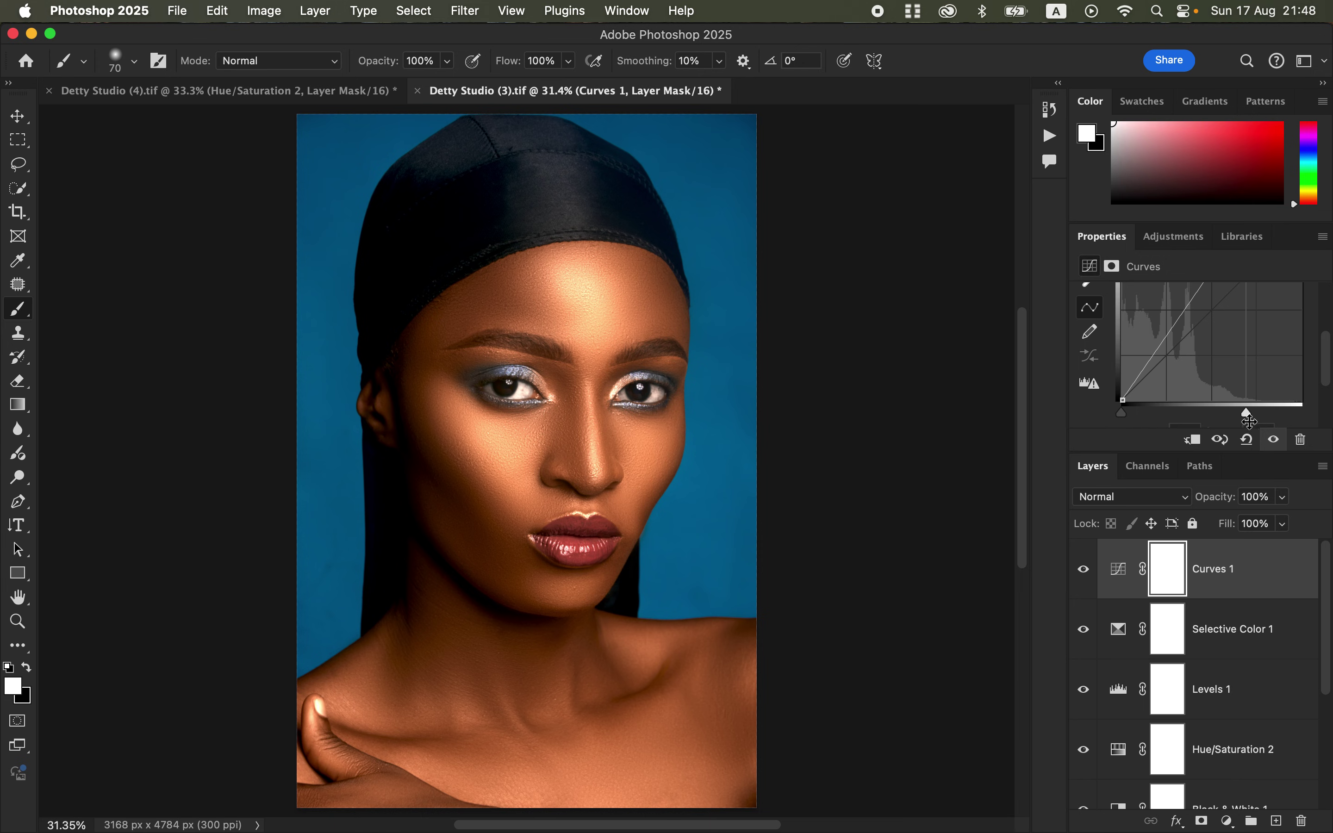
# Restrict the Curves layer to the highlights with Blend If, splitting the Underlying Layer's black point to 130 / 169.
pyautogui.doubleClick(1273, 581)
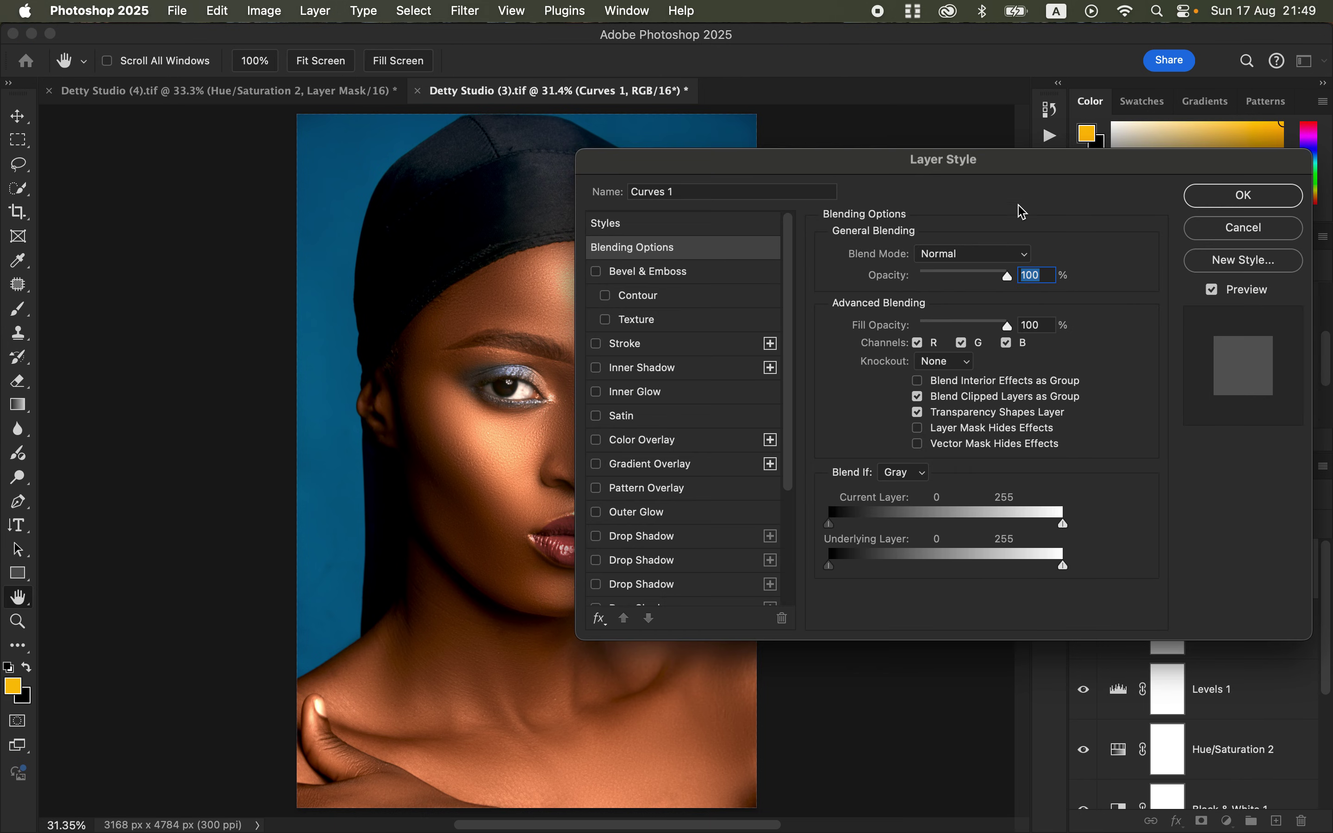
pyautogui.moveTo(1020, 163); pyautogui.dragTo(1085, 101)
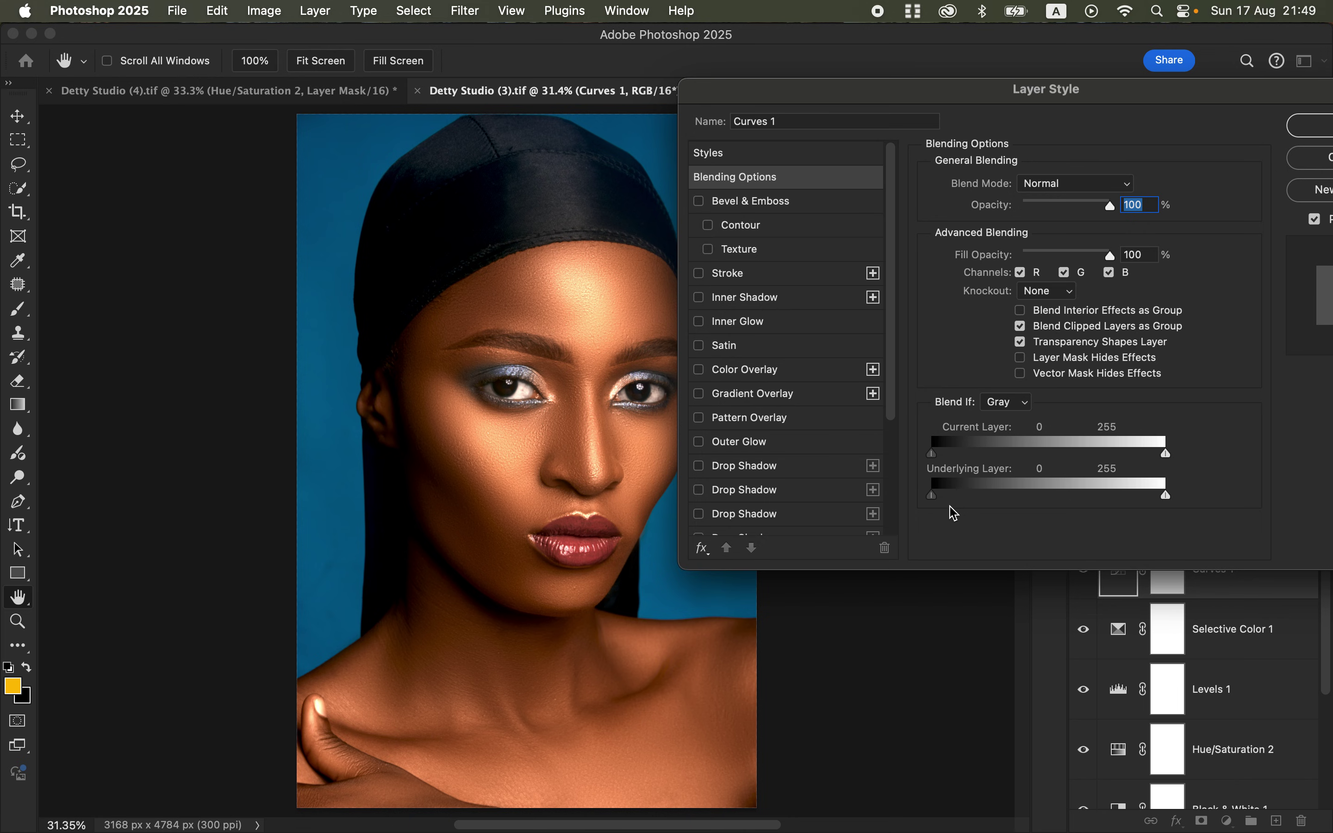
pyautogui.moveTo(1057, 112); pyautogui.dragTo(1068, 82)
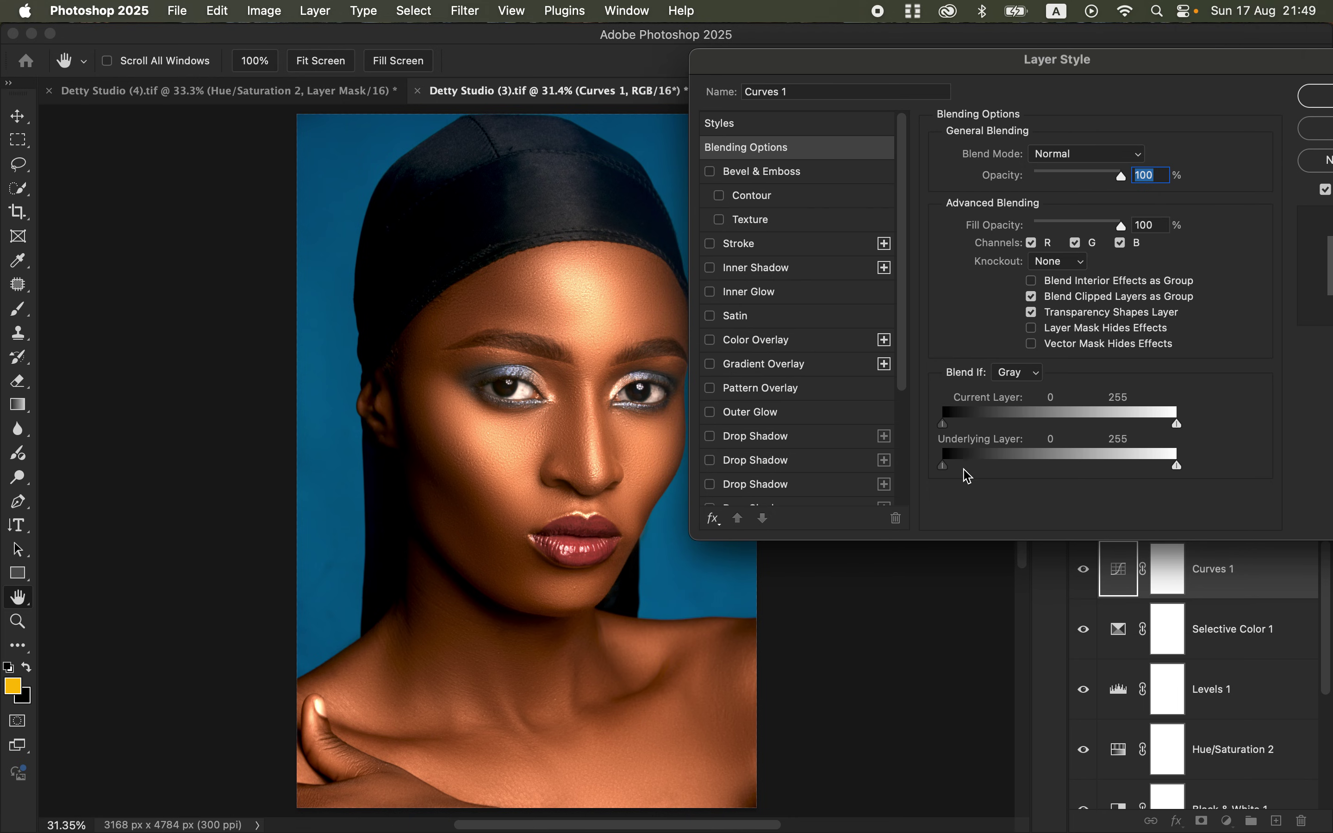
pyautogui.moveTo(943, 473); pyautogui.dragTo(1064, 469)
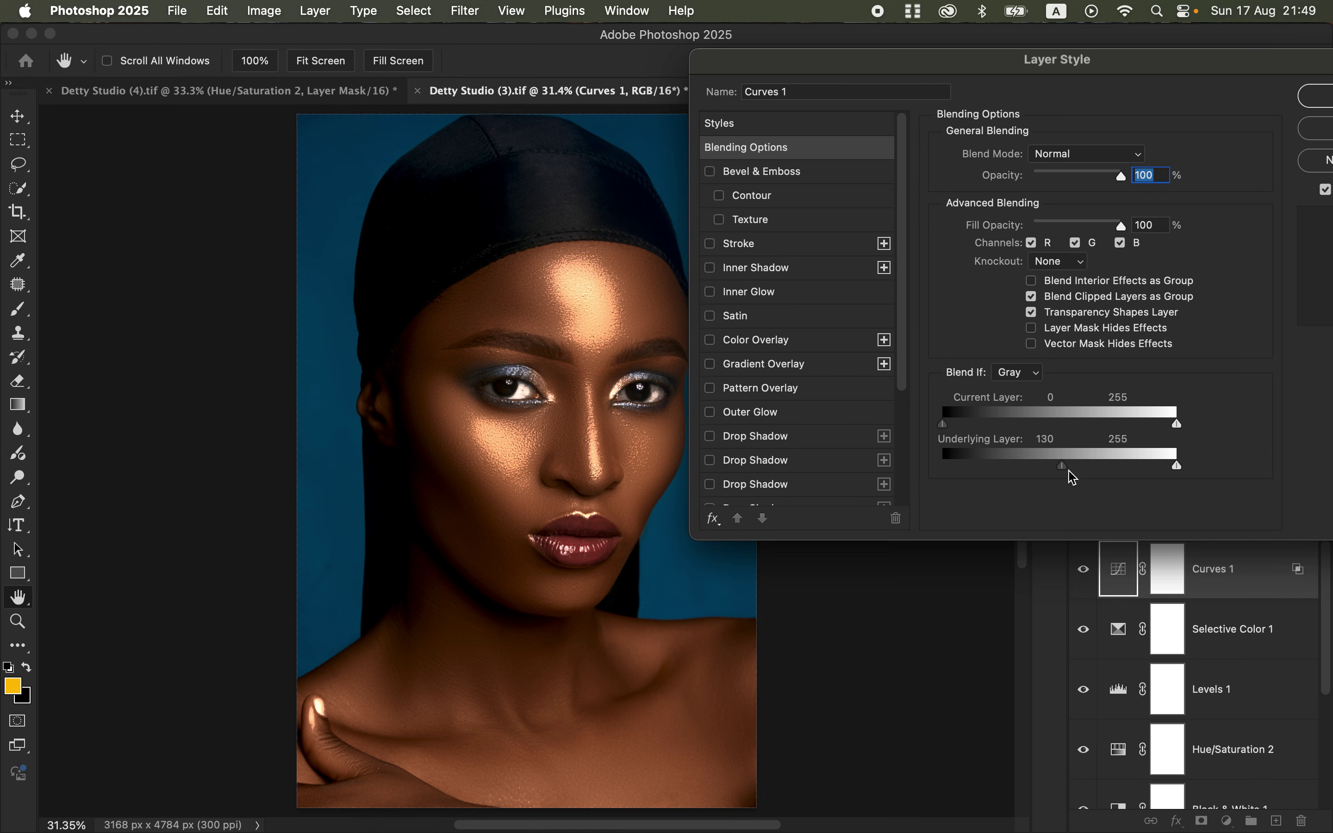
pyautogui.moveTo(1063, 468); pyautogui.dragTo(1102, 470)
pyautogui.moveTo(1201, 63); pyautogui.dragTo(1110, 84)
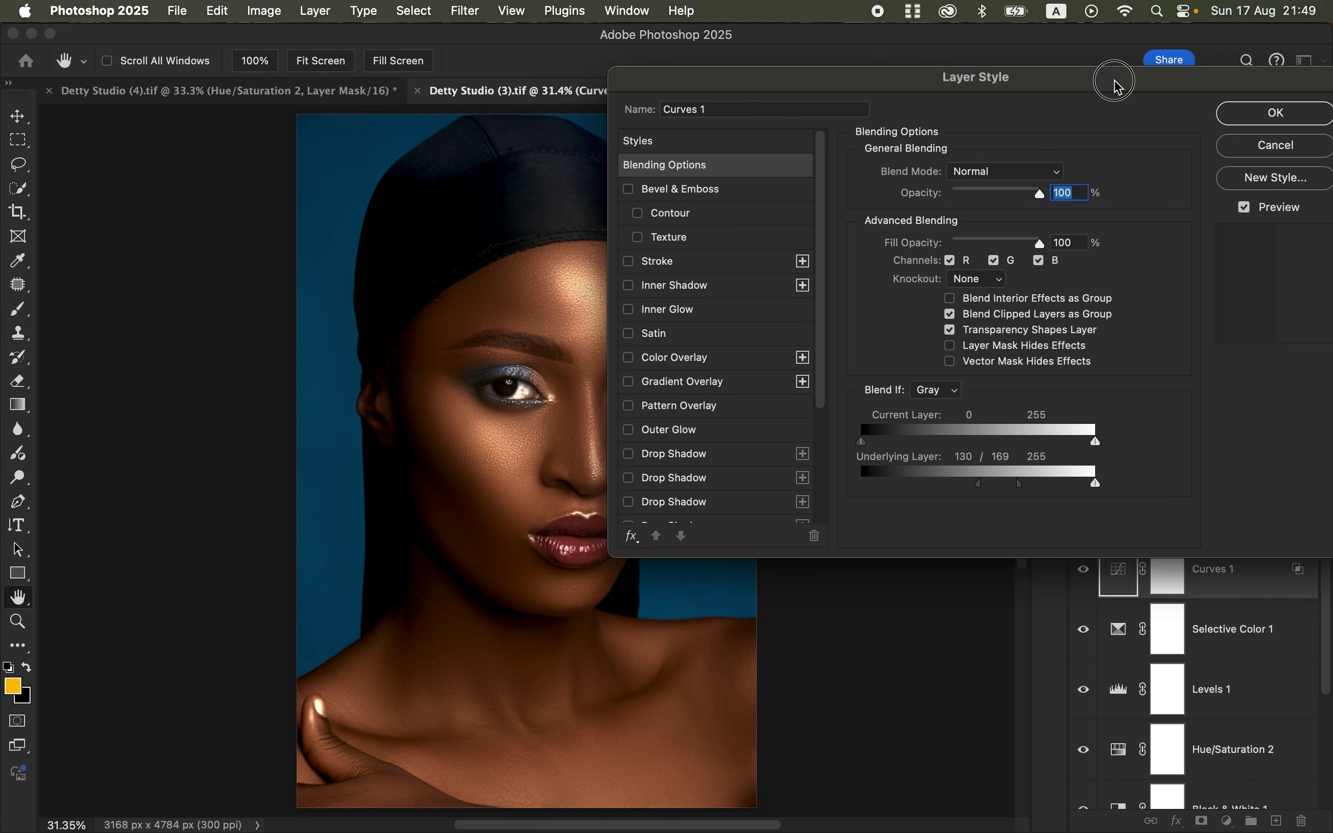
pyautogui.click(1256, 113)
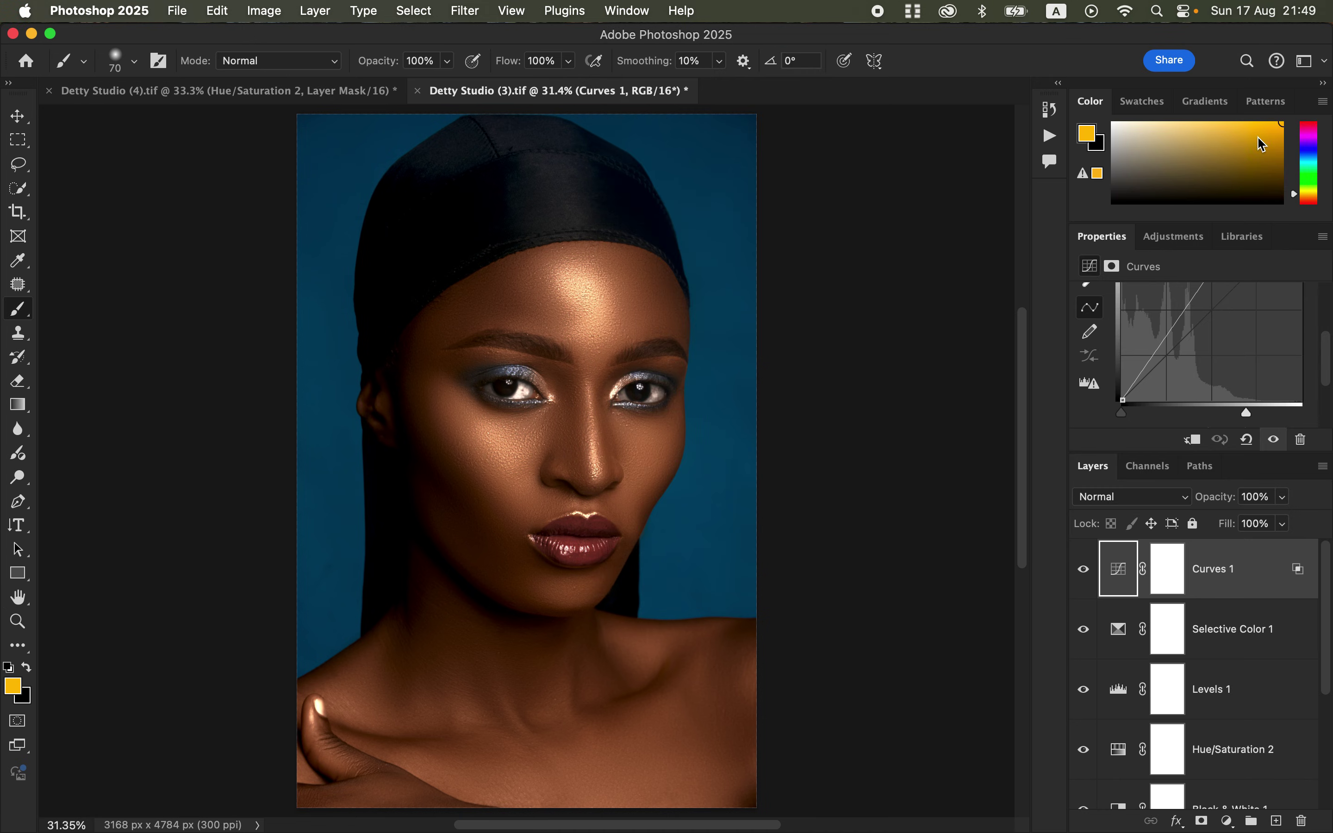
# Invert the Curves layer's mask to black and paint white over the forehead, face, shoulder and chest highlights with a large soft brush.
pyautogui.click(1169, 565)
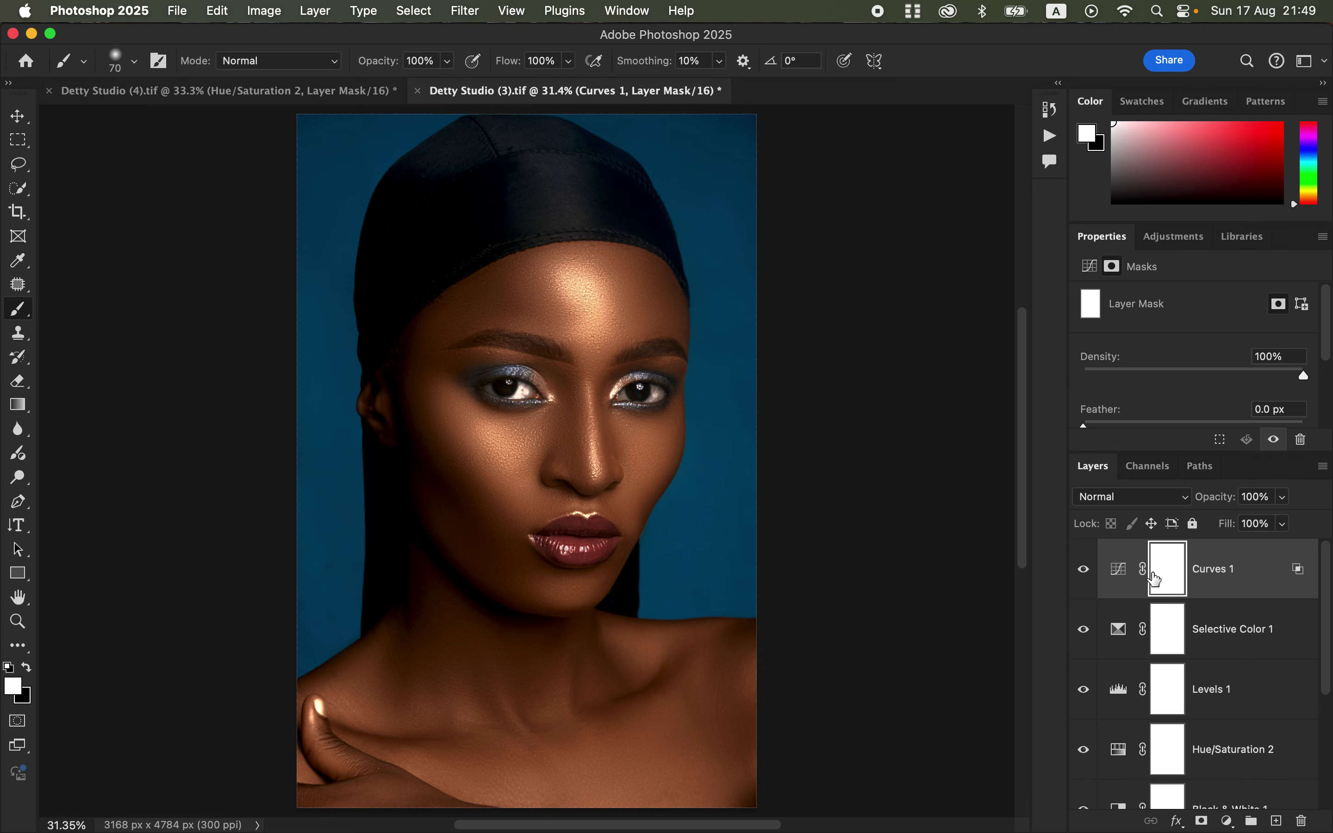
pyautogui.press('super+i')
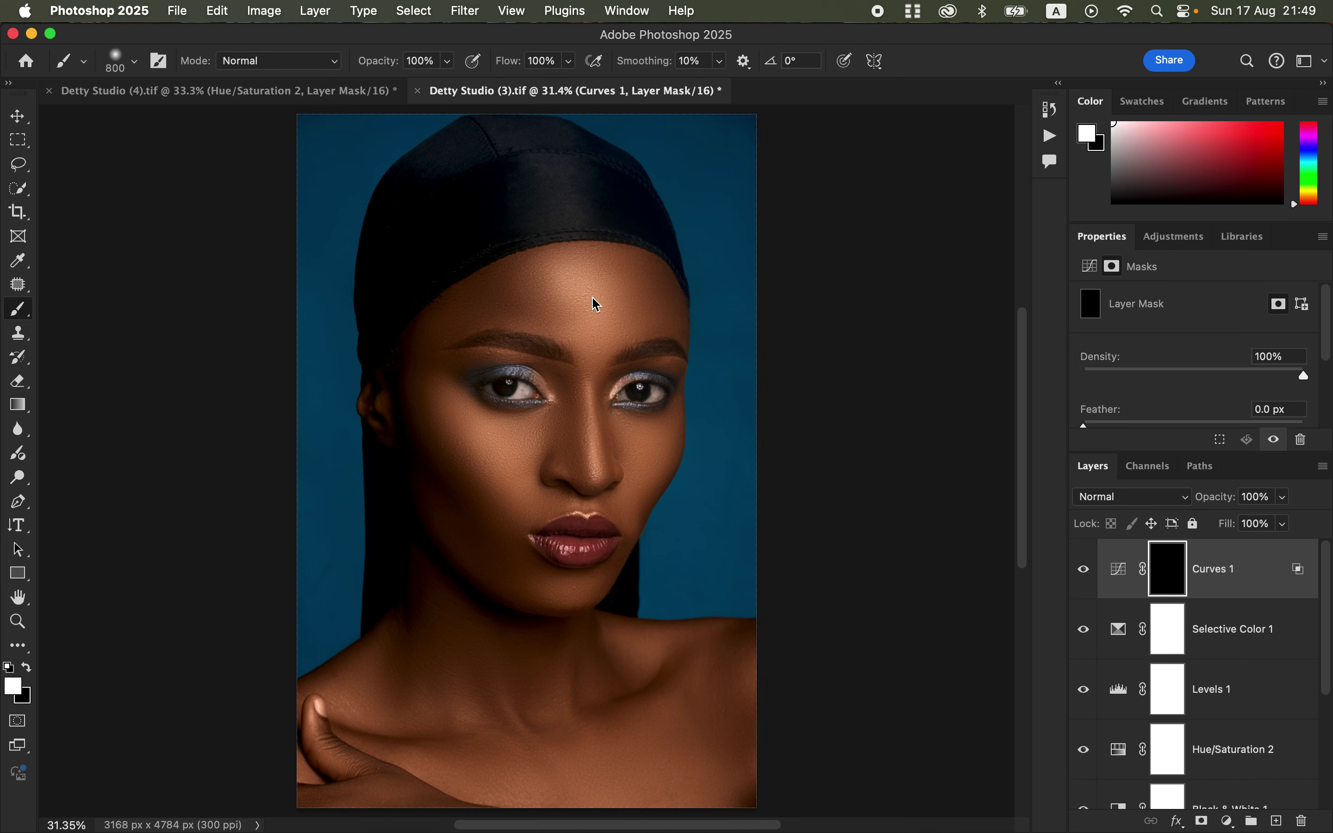
pyautogui.moveTo(588, 296)
pyautogui.mouseDown()
pyautogui.moveTo(605, 301)
pyautogui.moveTo(573, 295)
pyautogui.mouseUp()
pyautogui.moveTo(590, 431)
pyautogui.mouseDown()
pyautogui.moveTo(511, 454)
pyautogui.moveTo(610, 468)
pyautogui.moveTo(629, 456)
pyautogui.moveTo(581, 507)
pyautogui.moveTo(595, 507)
pyautogui.moveTo(581, 537)
pyautogui.moveTo(539, 524)
pyautogui.mouseUp()
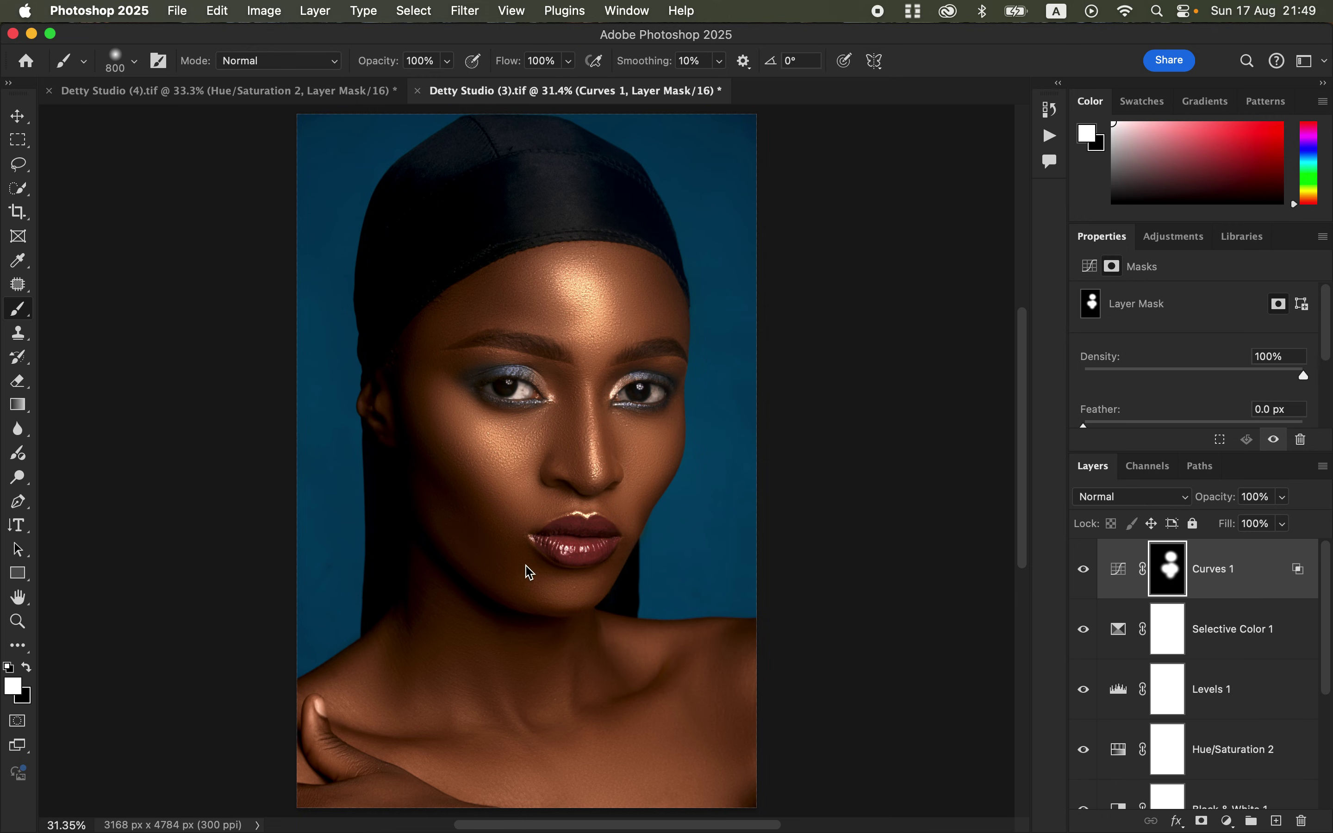
pyautogui.moveTo(458, 667)
pyautogui.mouseDown()
pyautogui.moveTo(446, 706)
pyautogui.moveTo(404, 717)
pyautogui.moveTo(517, 741)
pyautogui.mouseUp()
# Reduce the Curves layer's opacity to 65%, comparing the portrait with and without the layer.
pyautogui.click(1284, 498)
pyautogui.moveTo(1286, 521); pyautogui.dragTo(1265, 523)
pyautogui.click(1083, 570)
pyautogui.click(1083, 570)
pyautogui.click(1083, 570)
pyautogui.click(1084, 570)
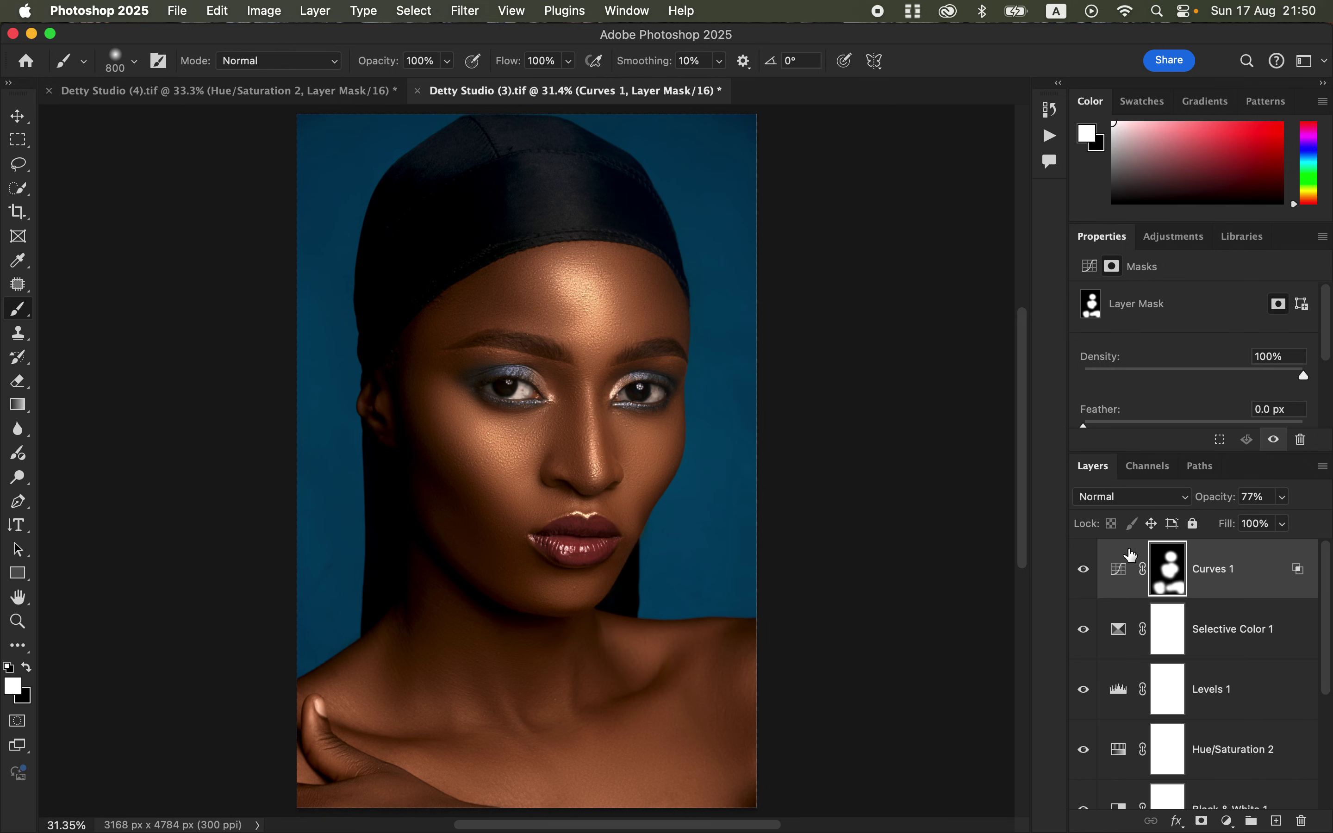
pyautogui.click(1284, 498)
pyautogui.moveTo(1279, 524); pyautogui.dragTo(1272, 524)
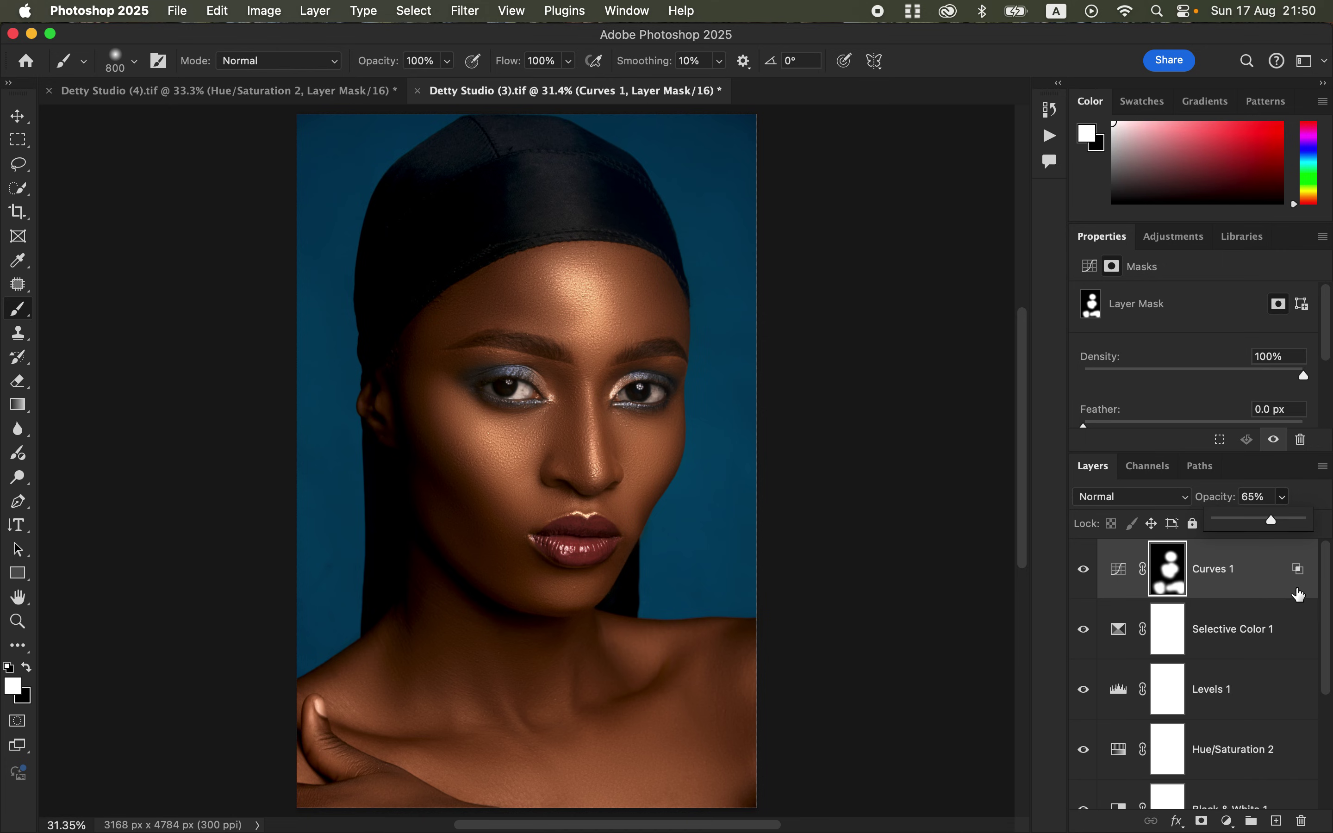
# Group all layers from Curves 1 down to the DNB group into one new group.
pyautogui.scroll(-1, 1322, 634)
pyautogui.scroll(-1, 1326, 662)
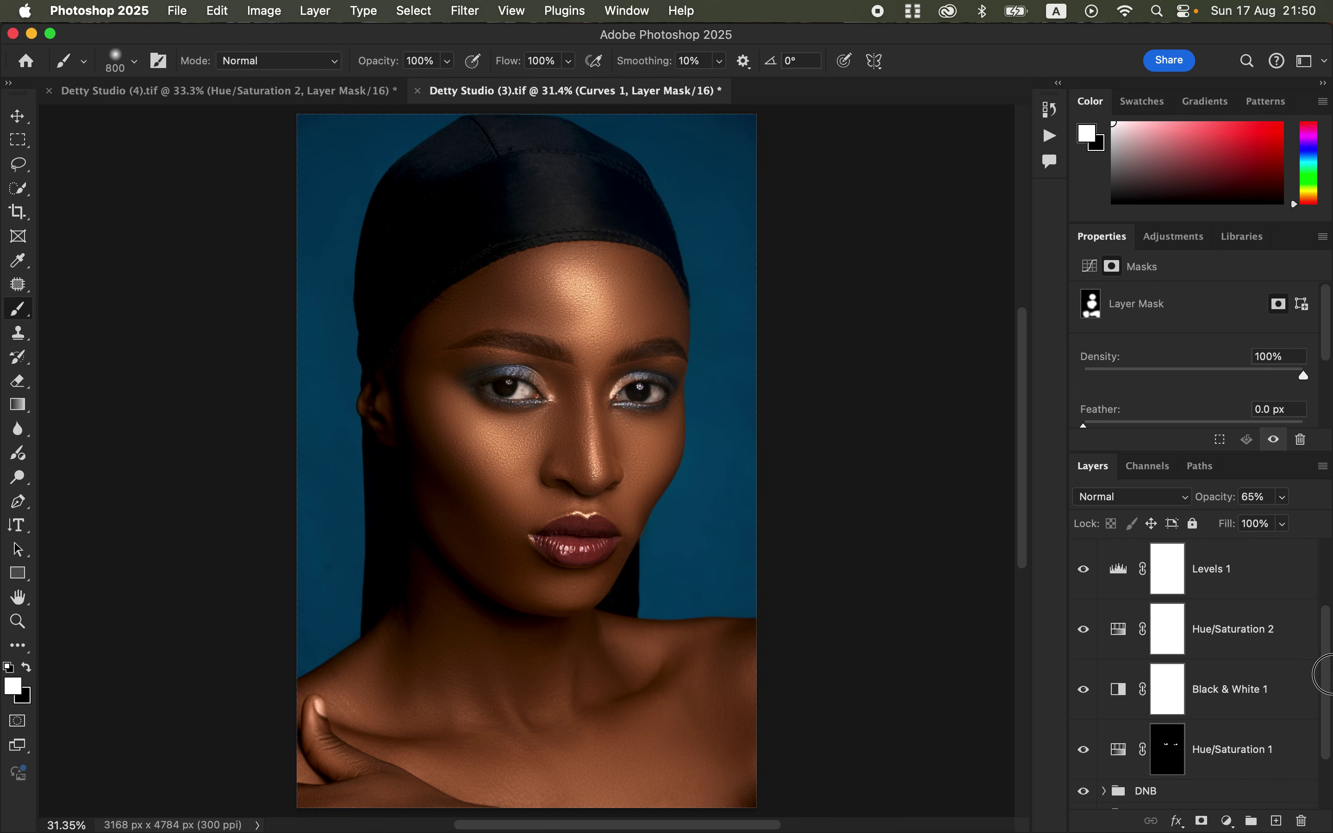
pyautogui.scroll(-1, 1331, 716)
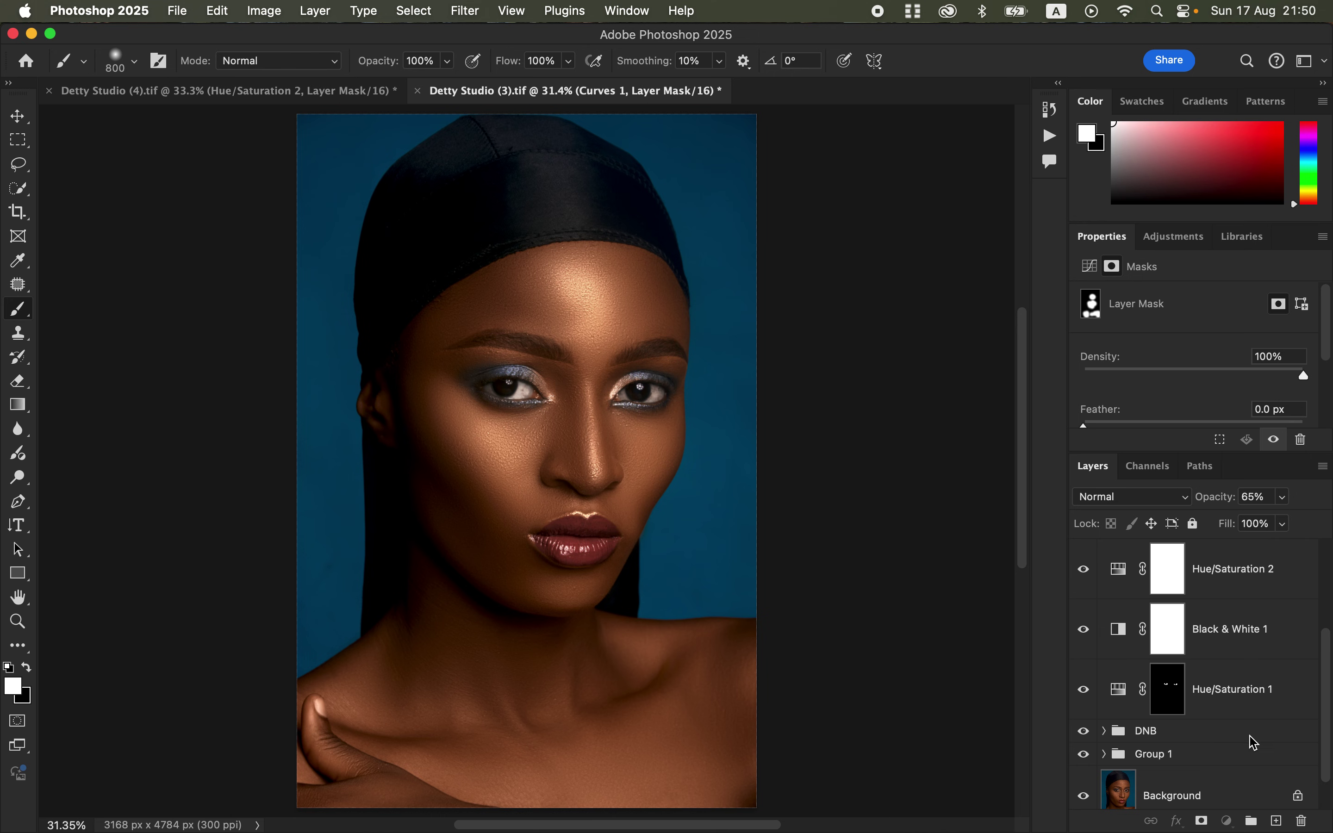
pyautogui.click(1249, 741)
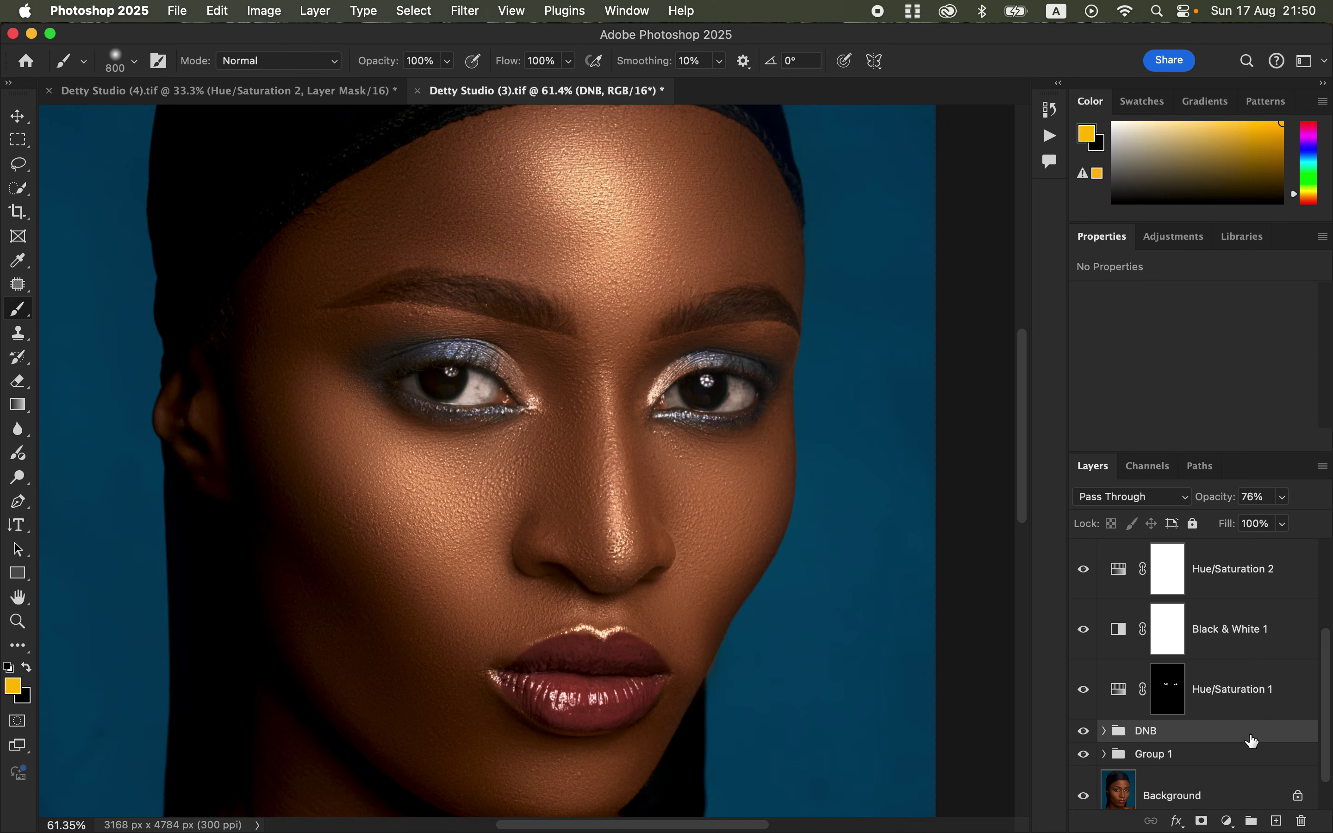
pyautogui.scroll(3, 1295, 705)
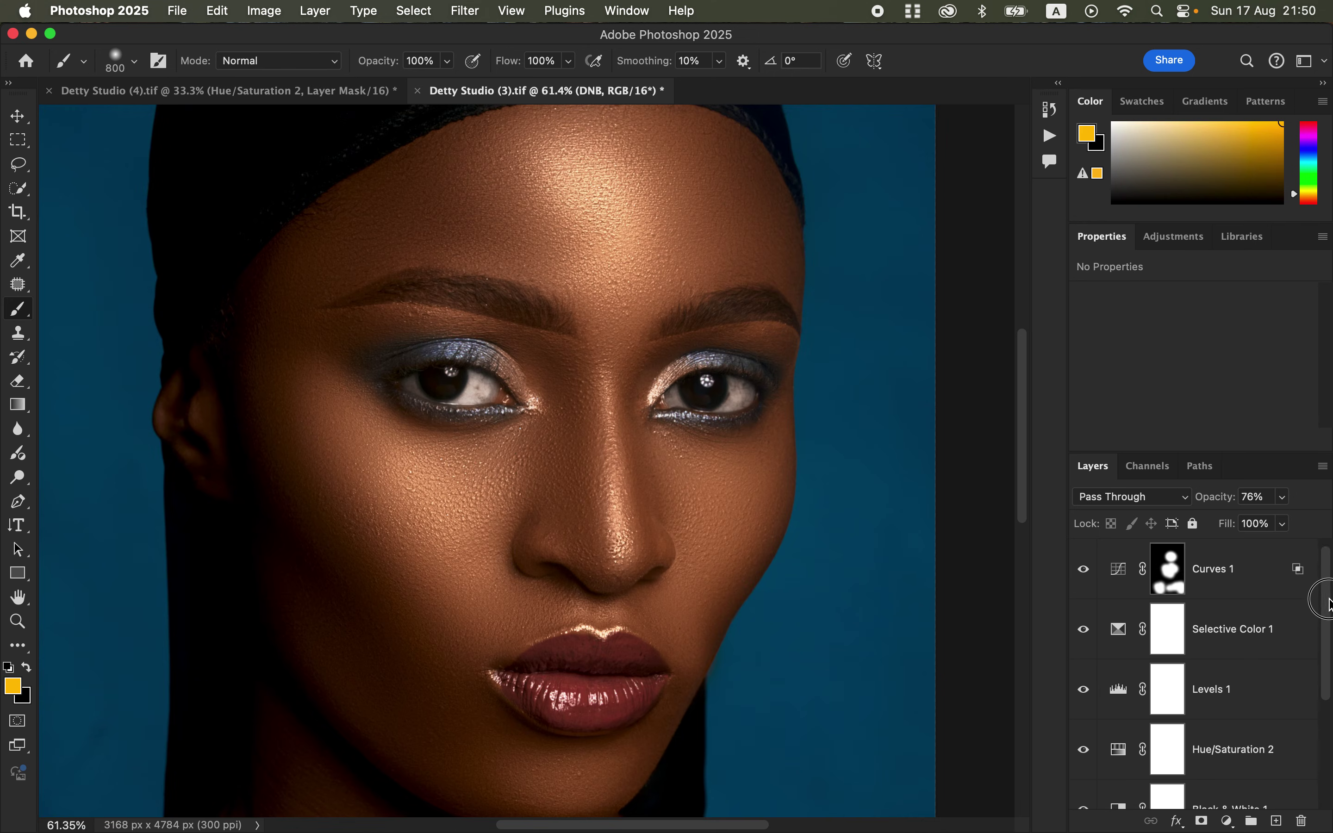
pyautogui.click(1271, 581)
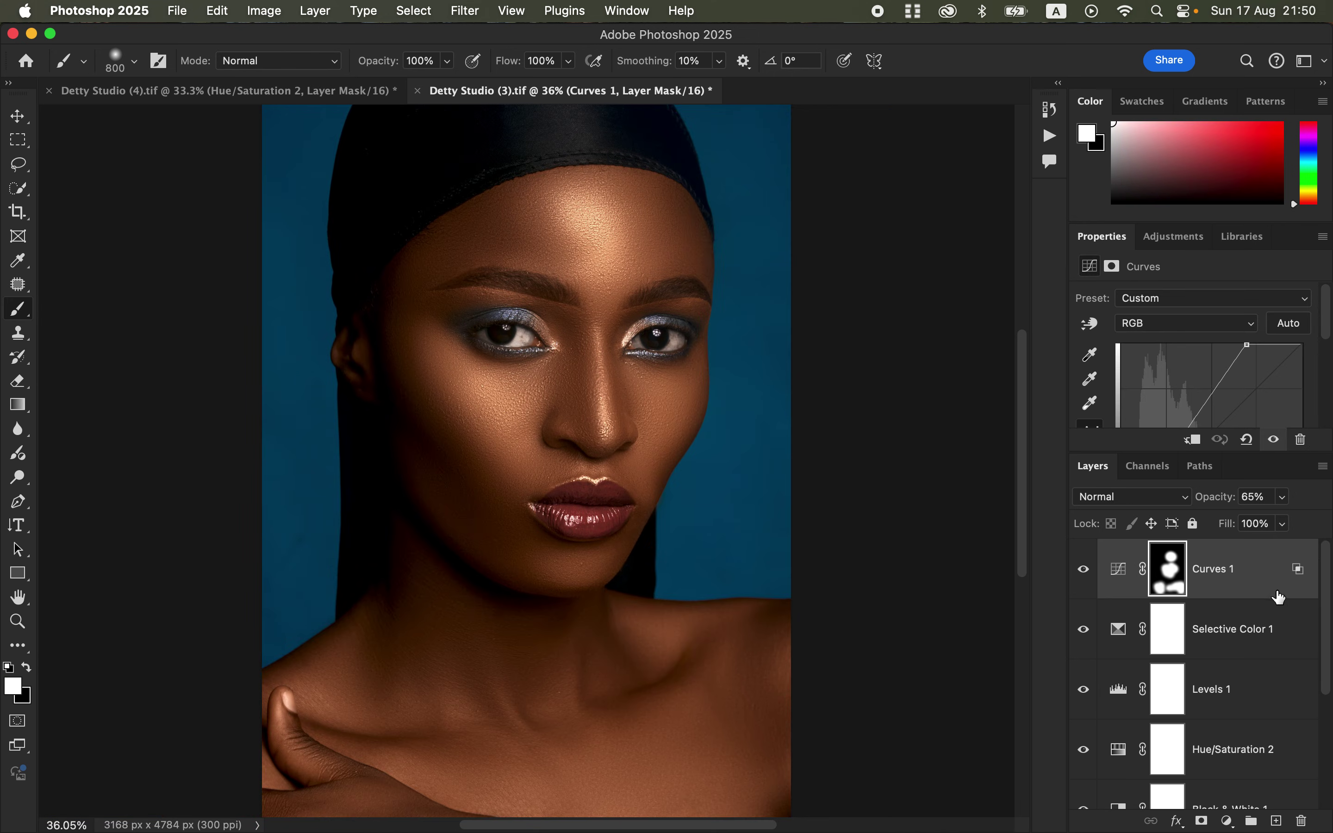
pyautogui.scroll(-2, 1323, 656)
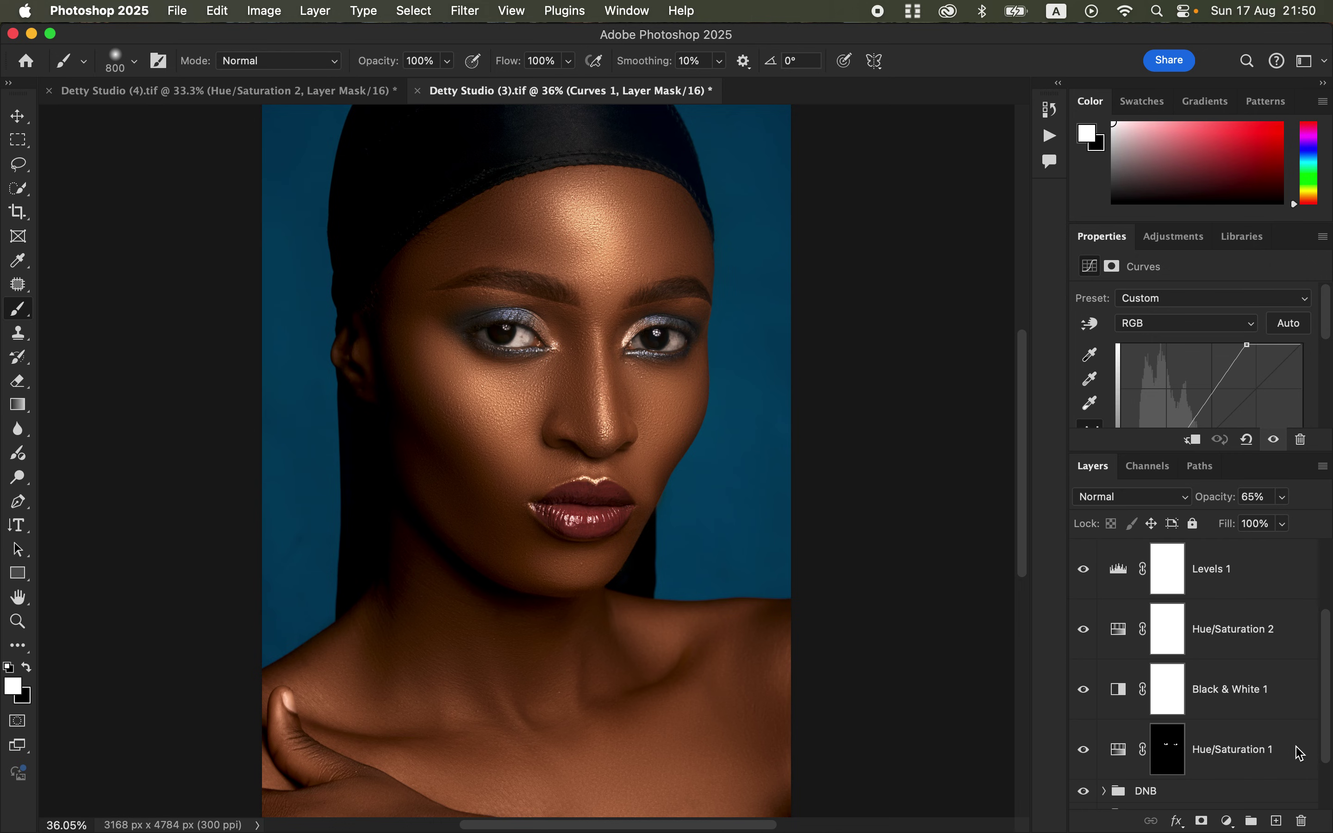
pyautogui.keyDown('shift'); pyautogui.click(1250, 792); pyautogui.keyUp('shift')
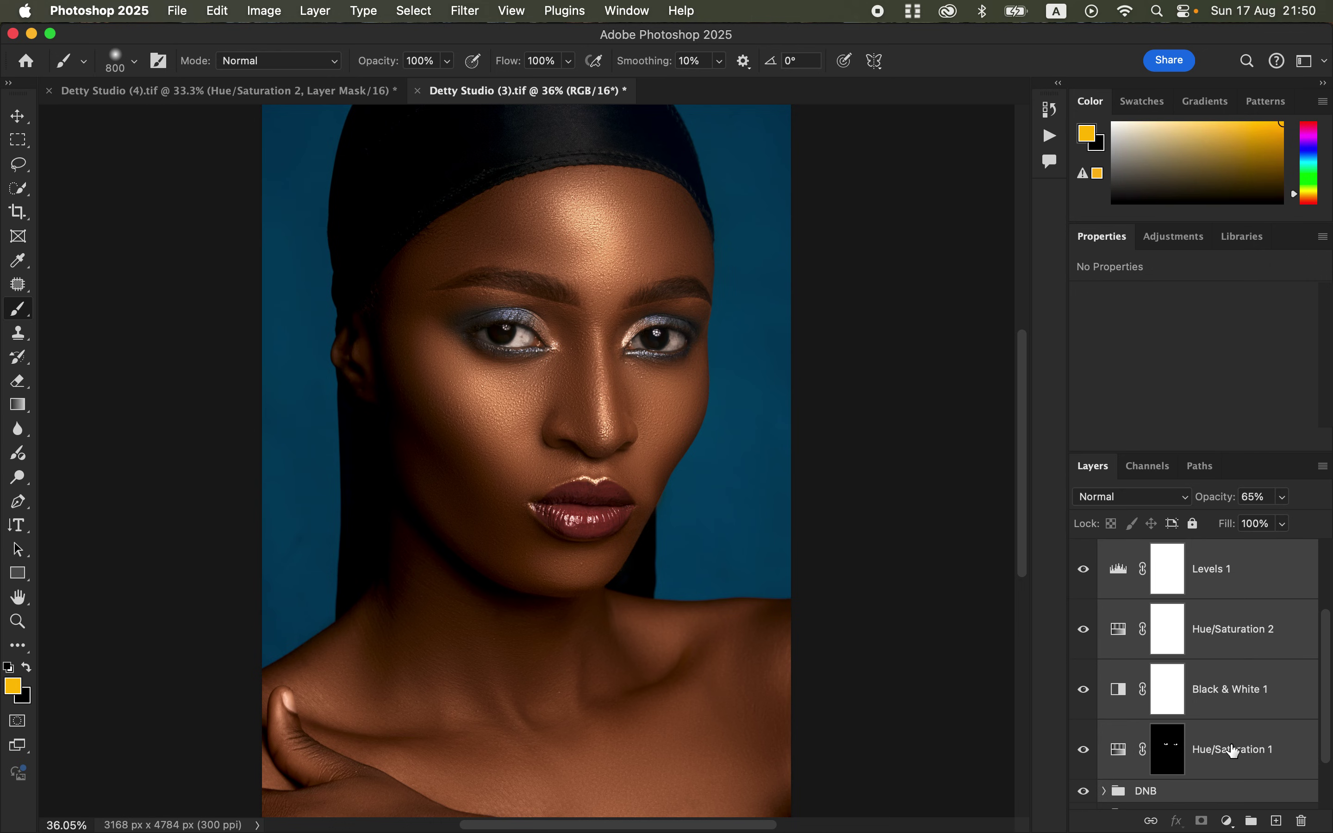
pyautogui.press('super+g')
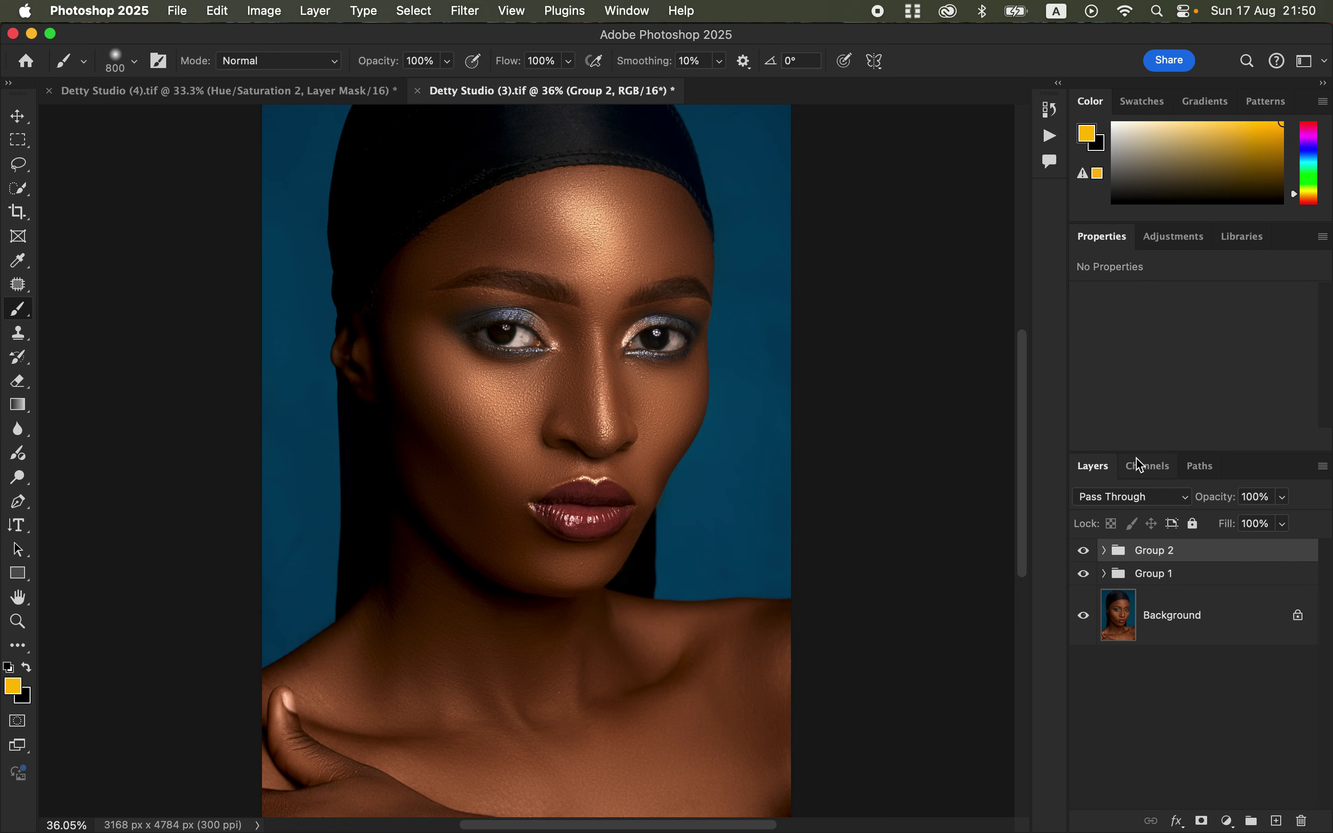
# Toggle the new group's visibility repeatedly to compare the whole portrait before and after contouring and grading.
pyautogui.press('super+0')
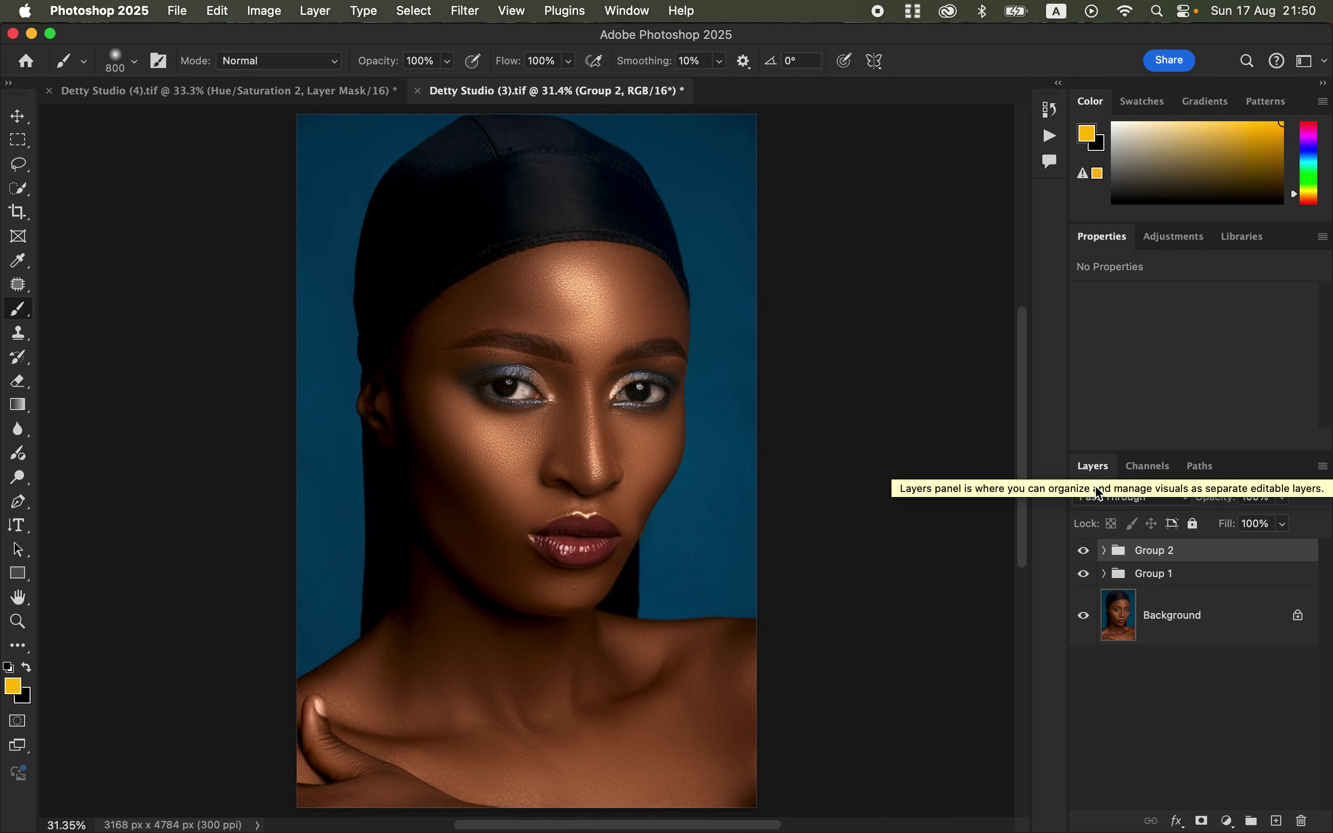
pyautogui.click(1083, 551)
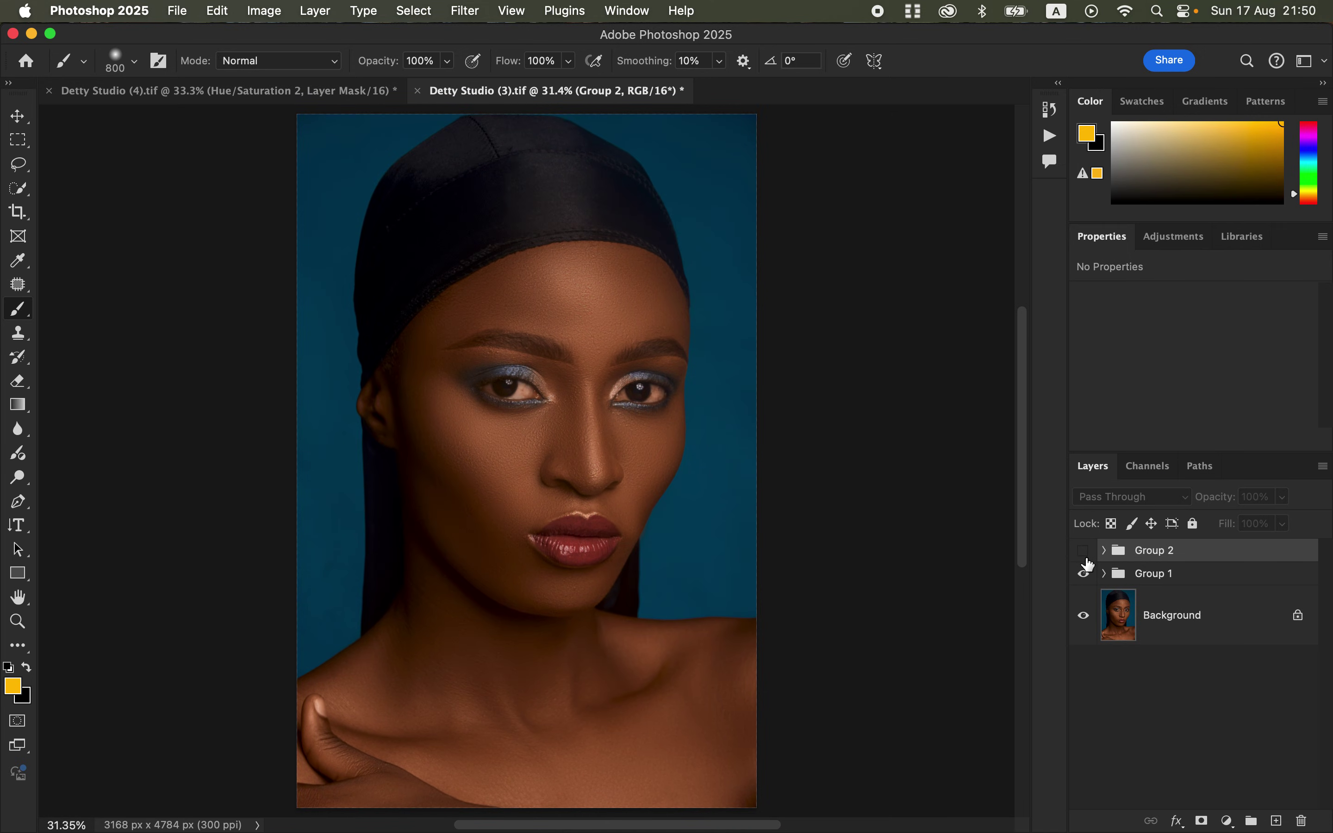
pyautogui.click(1085, 556)
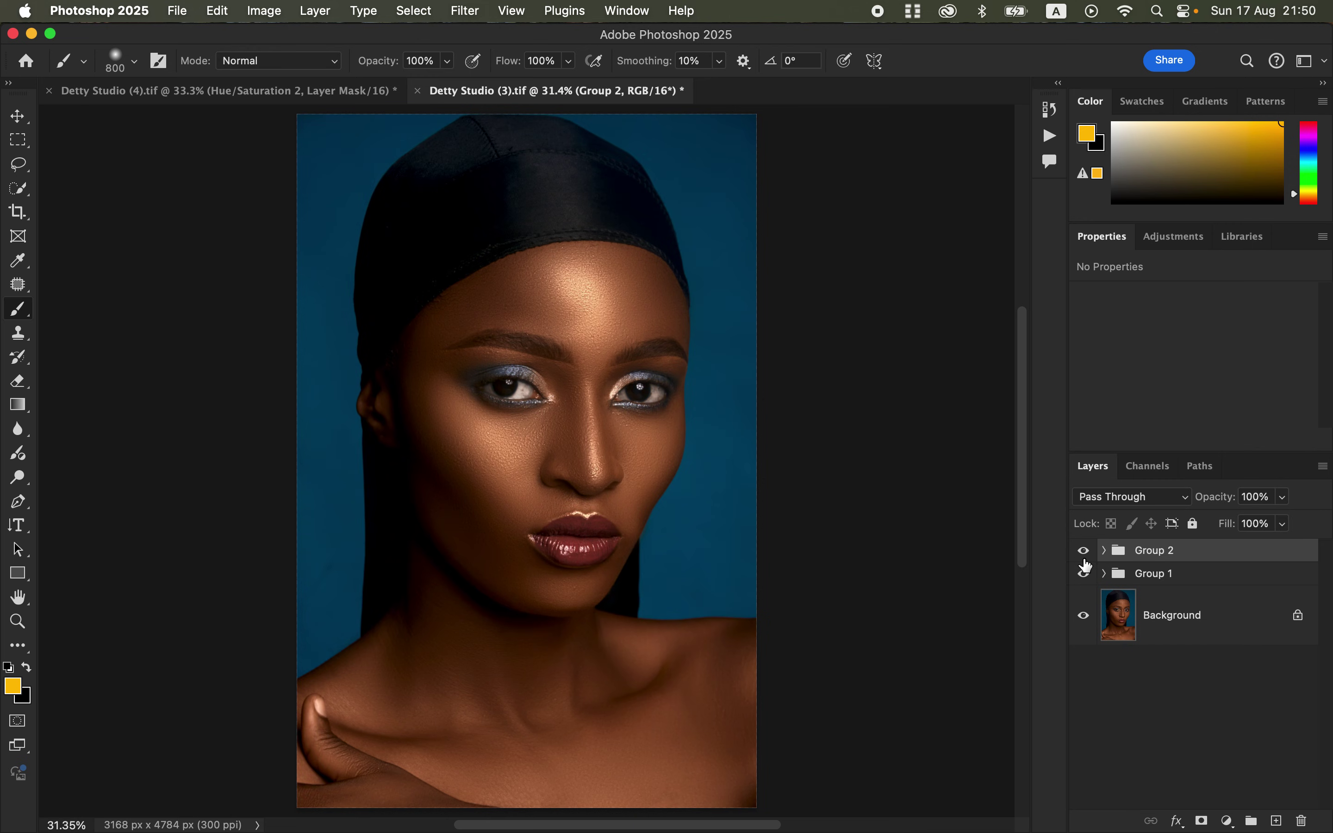
pyautogui.click(1085, 557)
pyautogui.click(1086, 557)
pyautogui.click(1086, 558)
pyautogui.click(1085, 551)
pyautogui.click(1086, 557)
pyautogui.click(1087, 557)
pyautogui.click(1086, 556)
pyautogui.click(1087, 556)
pyautogui.click(1086, 557)
pyautogui.click(1087, 555)
pyautogui.click(1086, 555)
pyautogui.click(1087, 555)
pyautogui.click(1086, 555)
pyautogui.click(1087, 556)
pyautogui.click(1087, 556)
# Set up an Export As of the portrait as JPG at quality 7 with Bicubic Sharper resampling.
pyautogui.click(179, 11)
pyautogui.moveTo(330, 304)
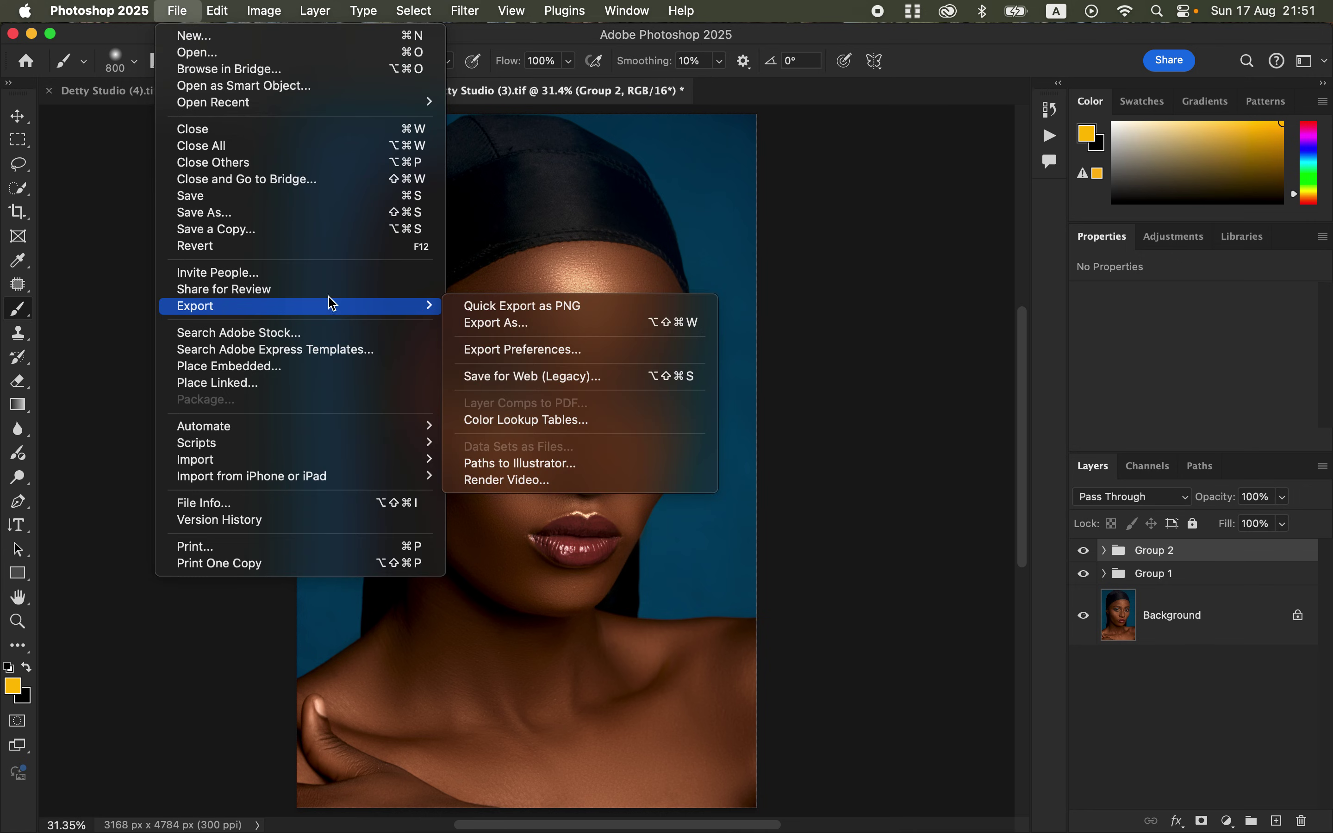
pyautogui.click(548, 328)
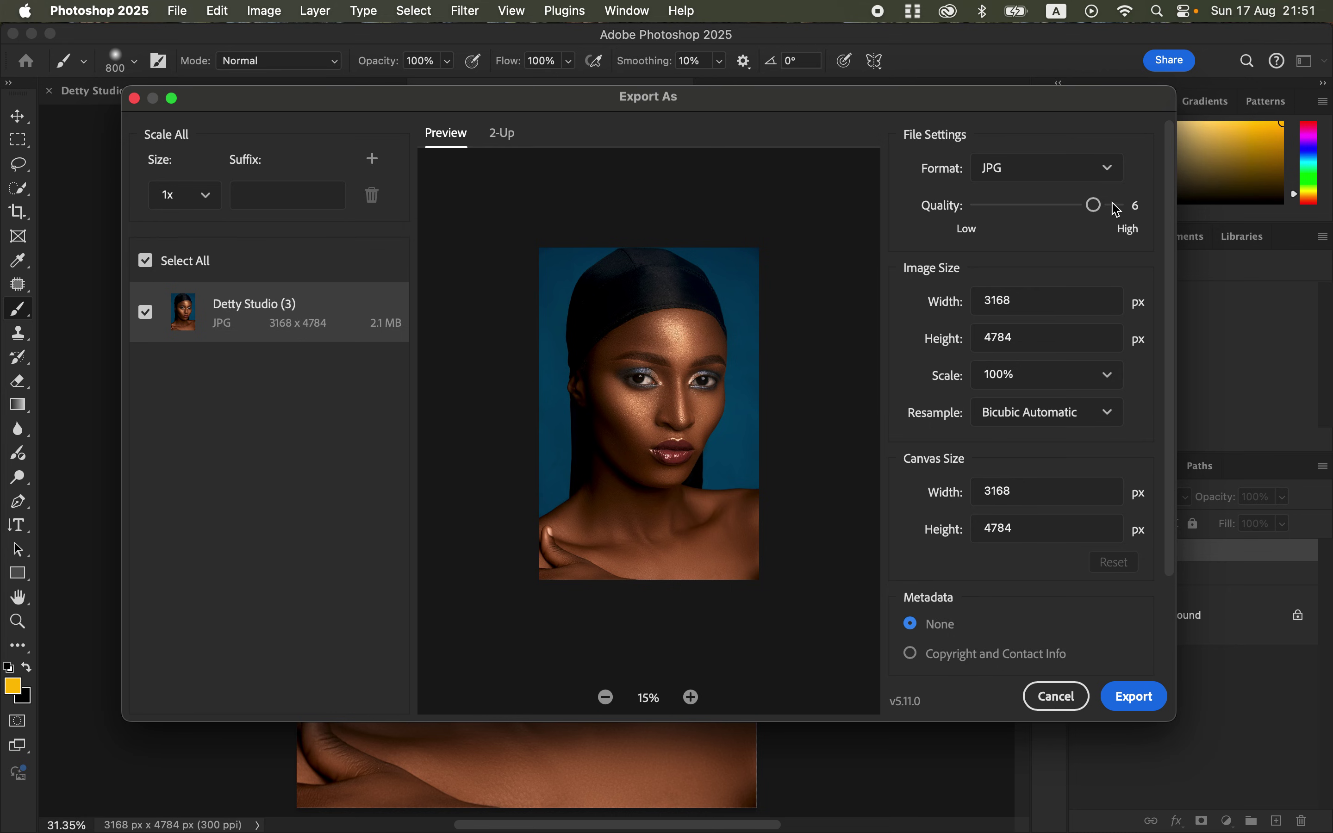
pyautogui.click(1116, 206)
pyautogui.click(1096, 419)
pyautogui.click(1084, 509)
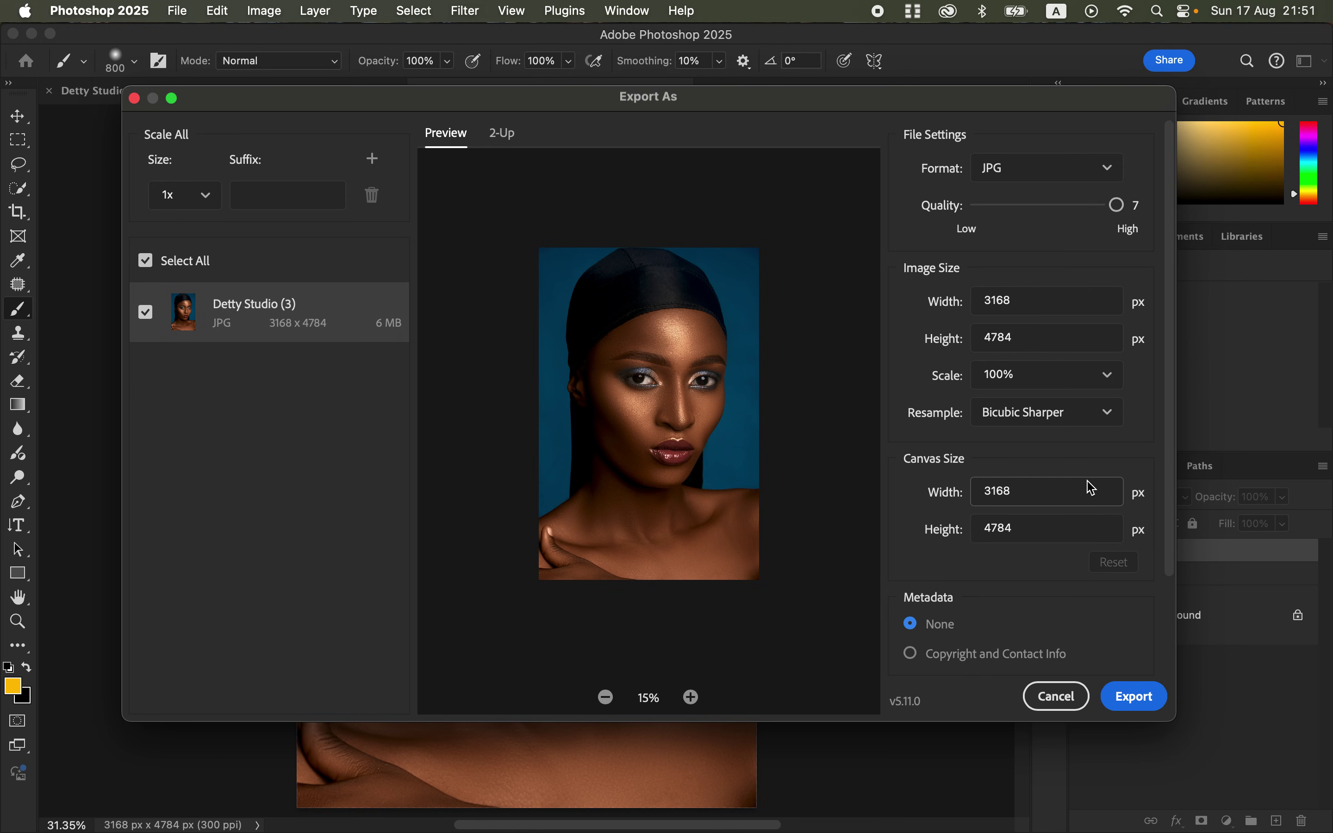
# Check the color space options and export the JPG to the Desktop as Detty Studio (3).
pyautogui.moveTo(1171, 466); pyautogui.dragTo(1183, 593)
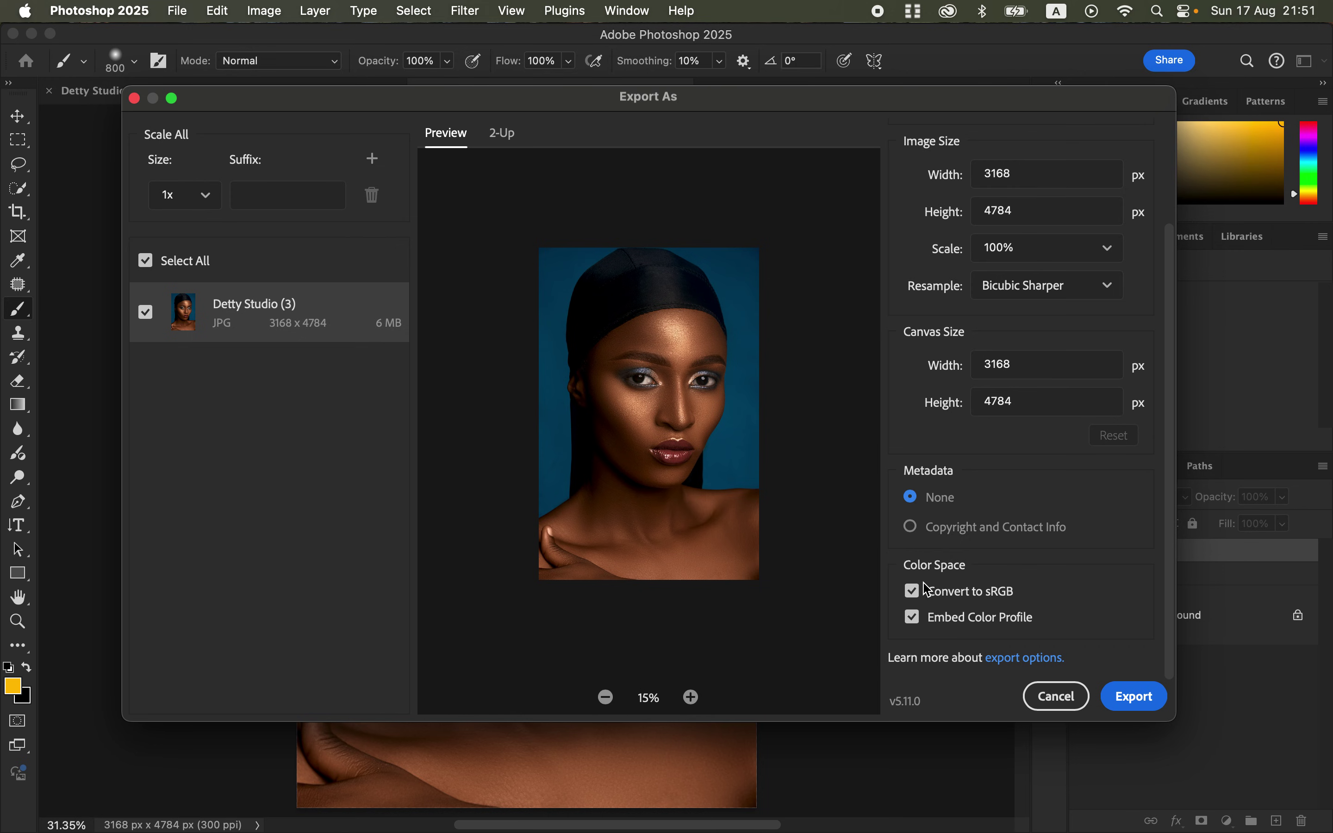
pyautogui.click(1131, 701)
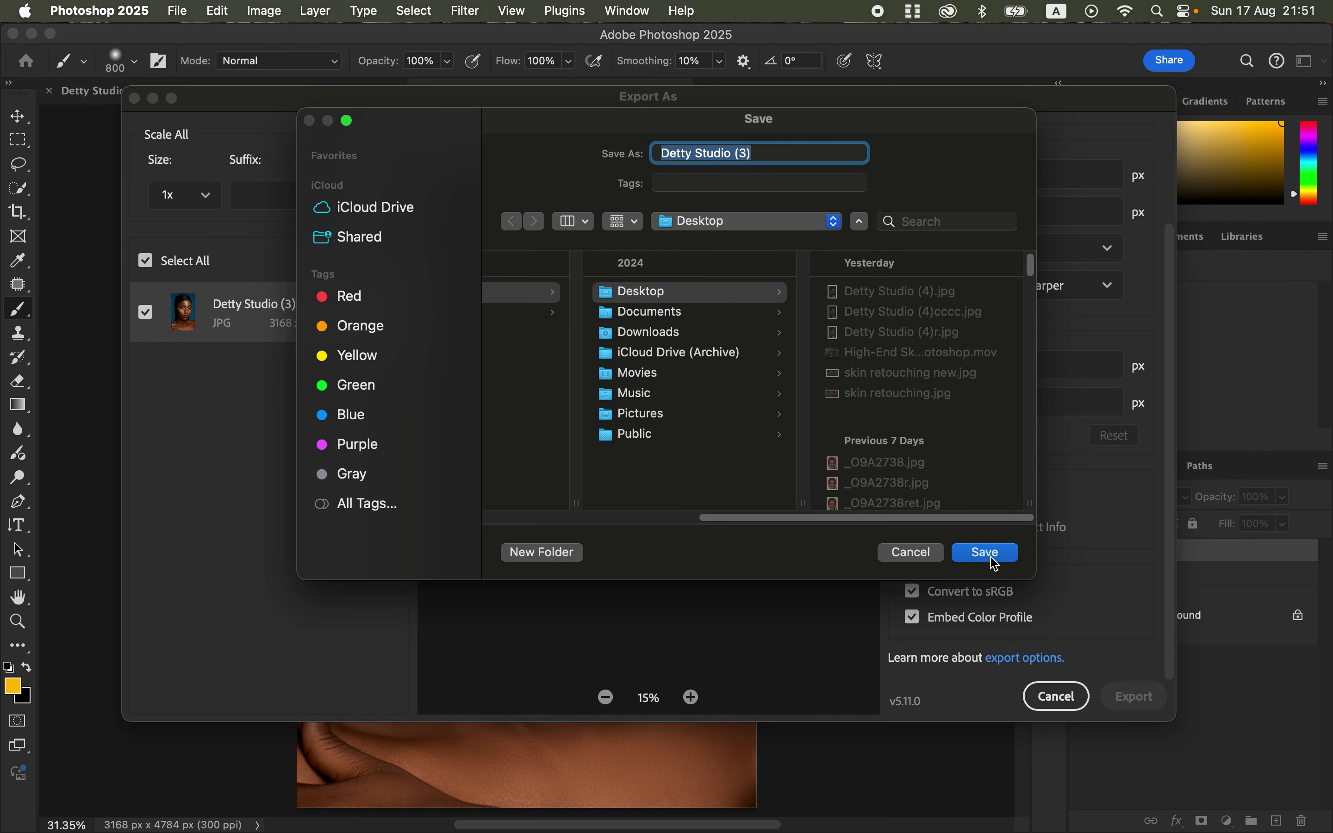
pyautogui.click(986, 553)
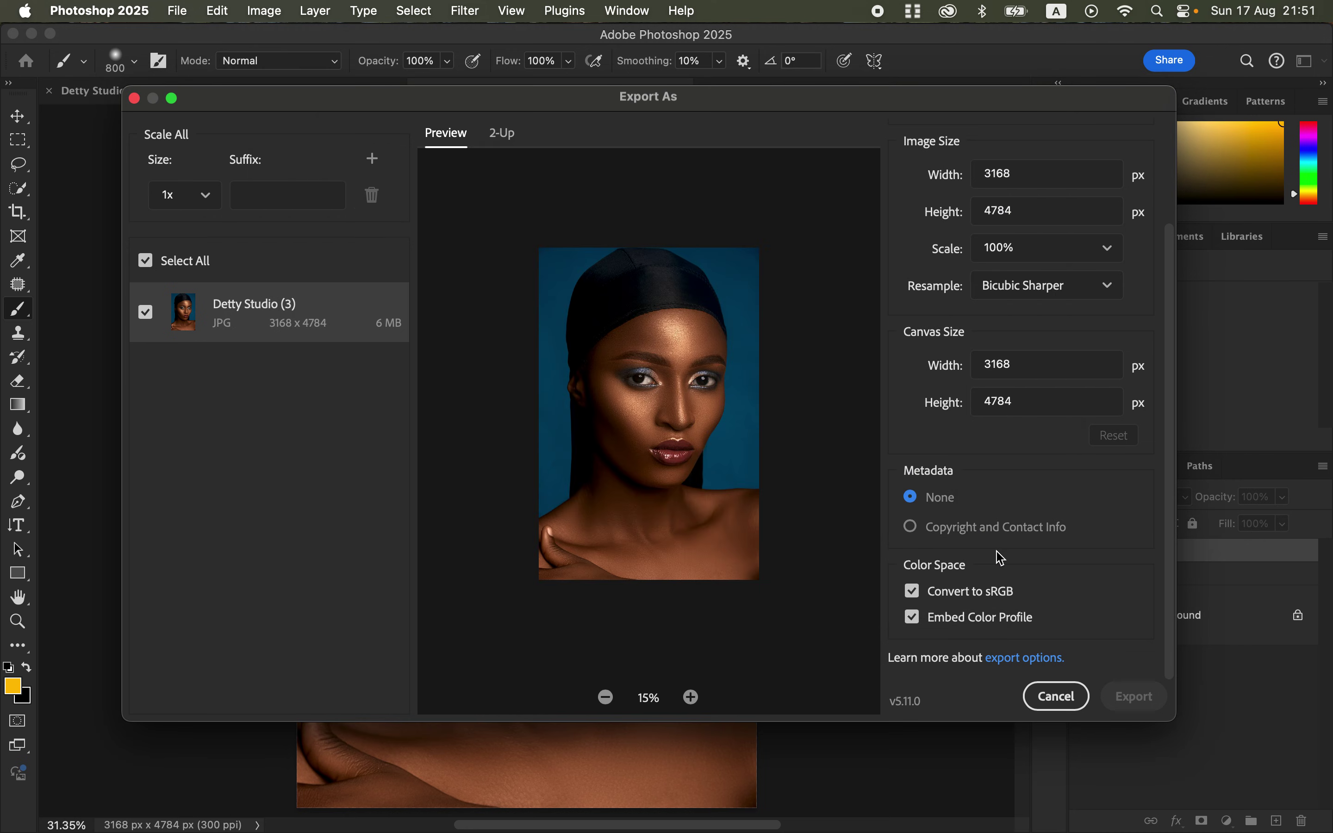